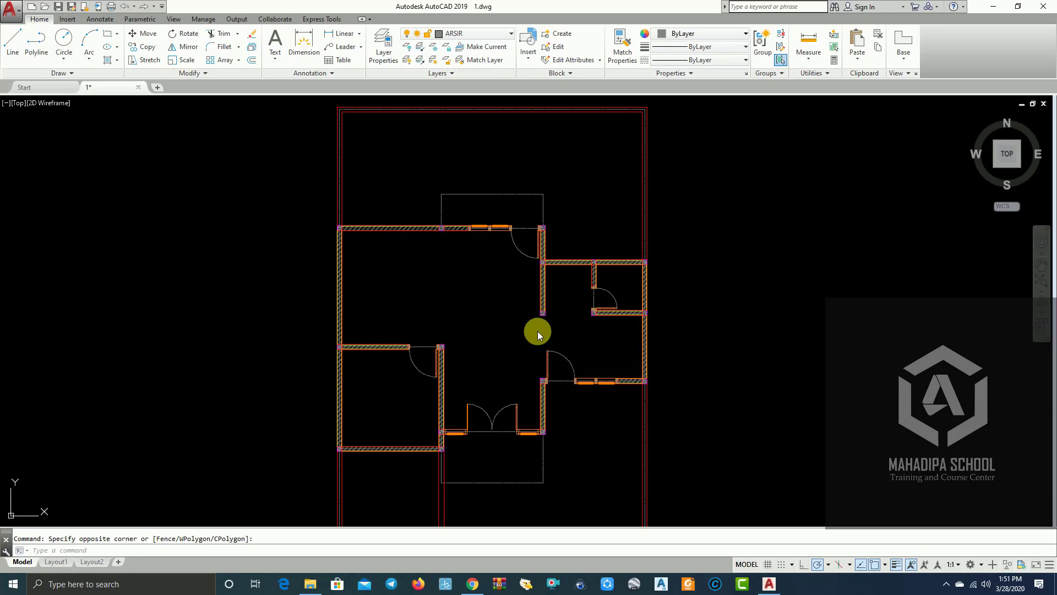
Zoom and pan across the floor plan and look over the existing layers
{"action": "scroll", "coordinate": [502, 303], "scroll_direction": "up", "scroll_amount": 2}
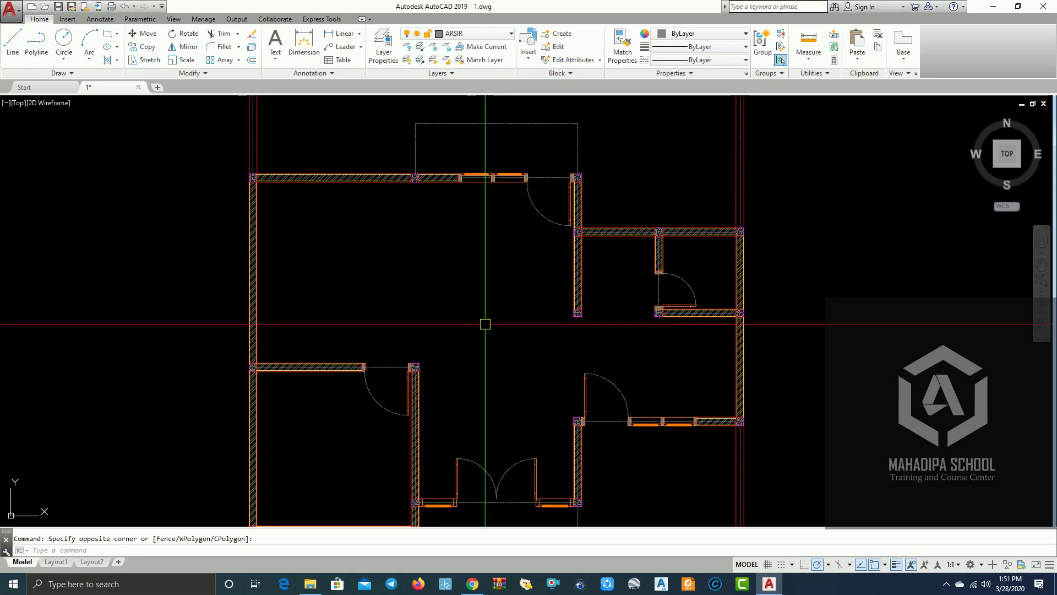
{"action": "scroll", "coordinate": [496, 283], "scroll_direction": "down", "scroll_amount": 2}
{"action": "middle_click_drag", "start_coordinate": [496, 283], "coordinate": [519, 295]}
{"action": "scroll", "coordinate": [519, 295], "scroll_direction": "up", "scroll_amount": 2}
{"action": "scroll", "coordinate": [524, 275], "scroll_direction": "up", "scroll_amount": 2}
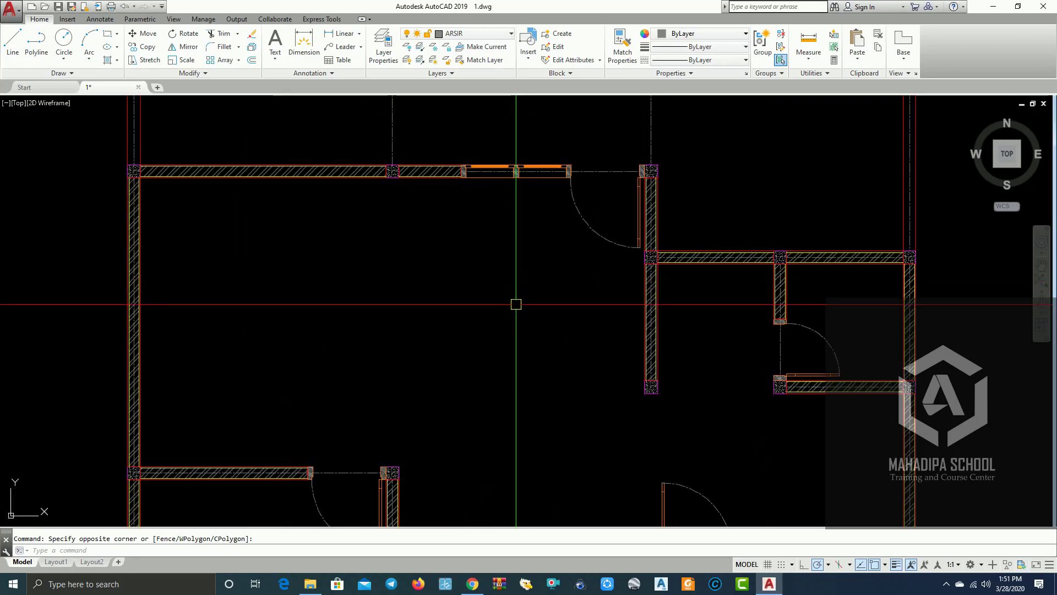
{"action": "left_click", "coordinate": [490, 34]}
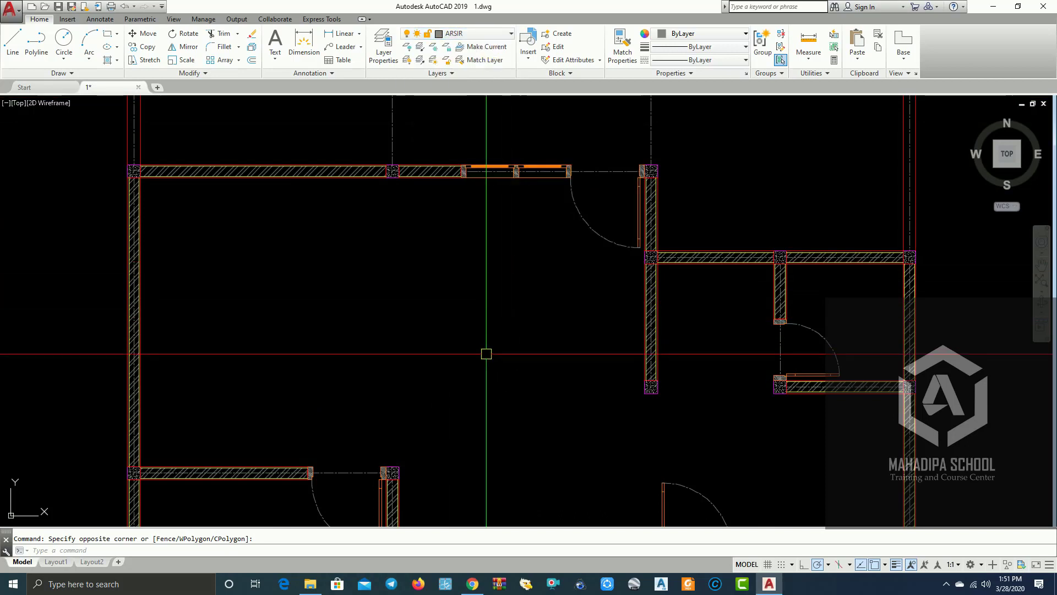
Add a new layer named ARS-DIMENSI in the Layer Properties Manager
{"action": "type", "text": "la"}
{"action": "key", "text": "Return"}
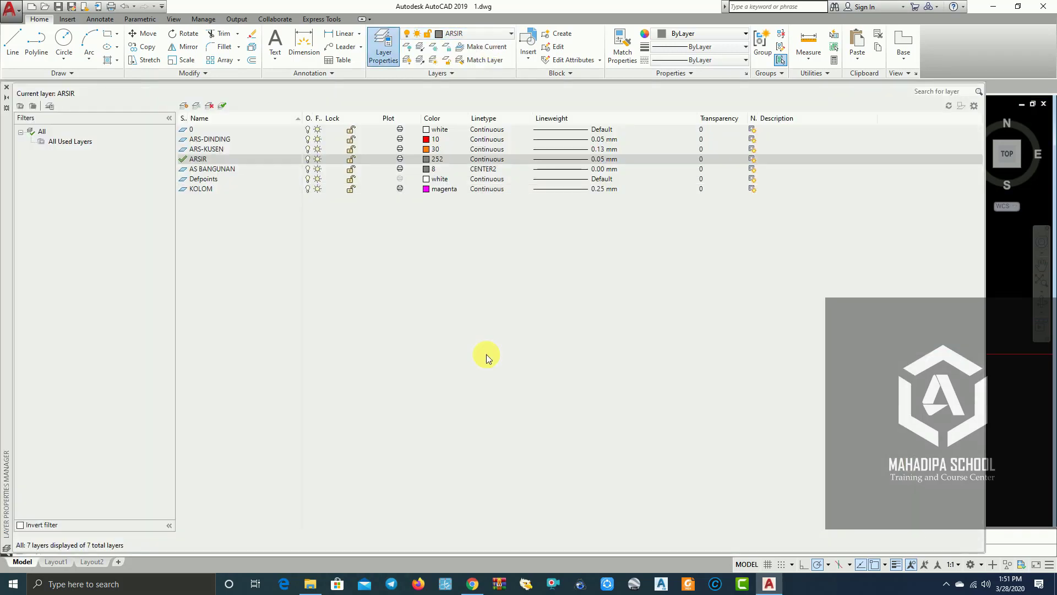
{"action": "left_click", "coordinate": [193, 129]}
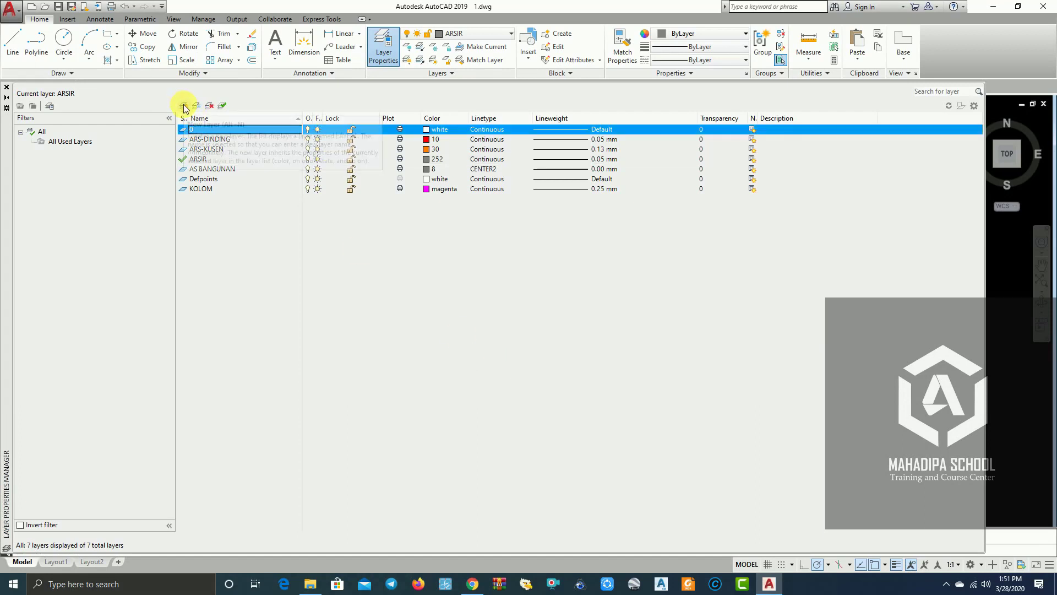
{"action": "left_click", "coordinate": [184, 106]}
{"action": "type", "text": "ARS-DIMENSI"}
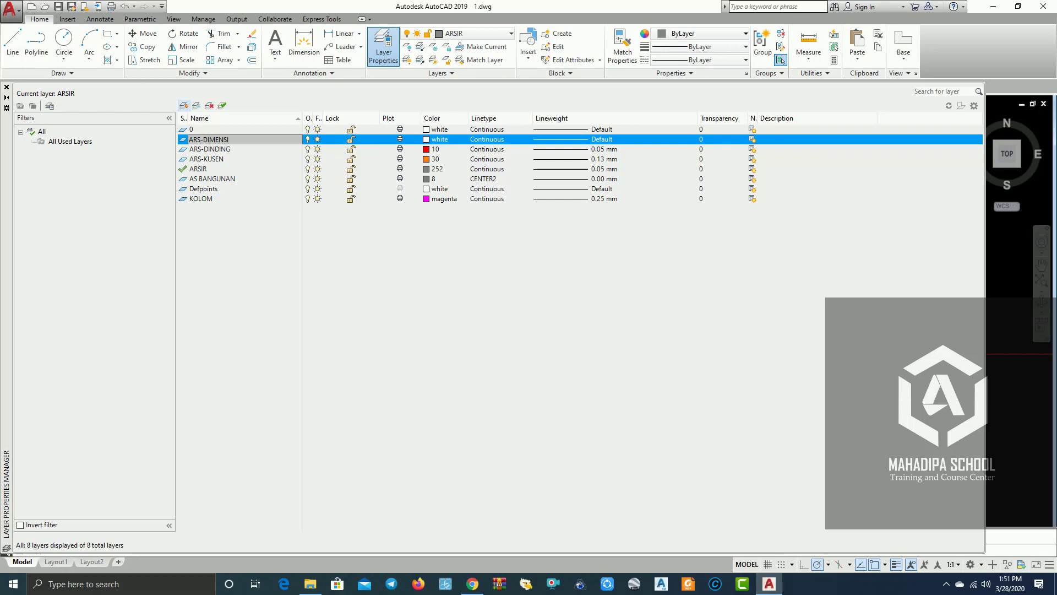
{"action": "key", "text": "F2"}
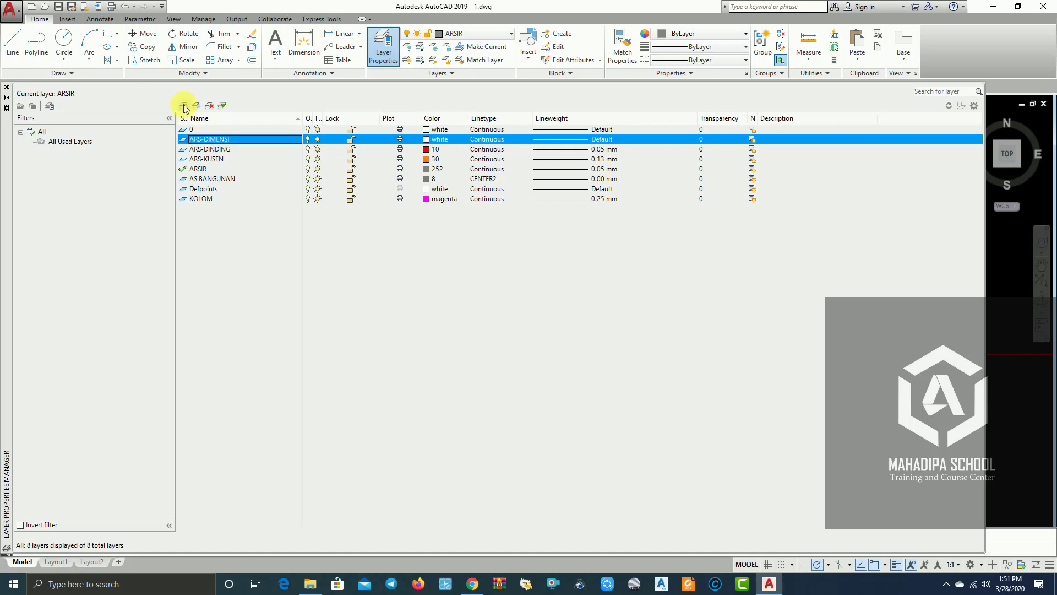
Give ARS-DIMENSI colour 14 and 0.05 mm lineweight, and make it the current layer
{"action": "left_click", "coordinate": [428, 140]}
{"action": "left_click", "coordinate": [131, 239]}
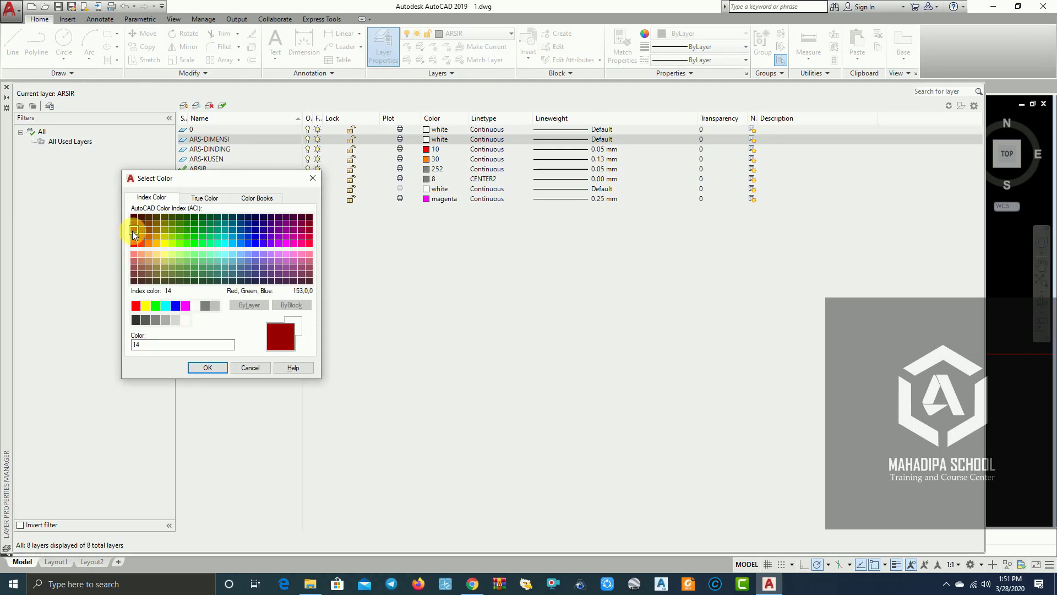
{"action": "left_click", "coordinate": [132, 231]}
{"action": "left_click", "coordinate": [207, 367]}
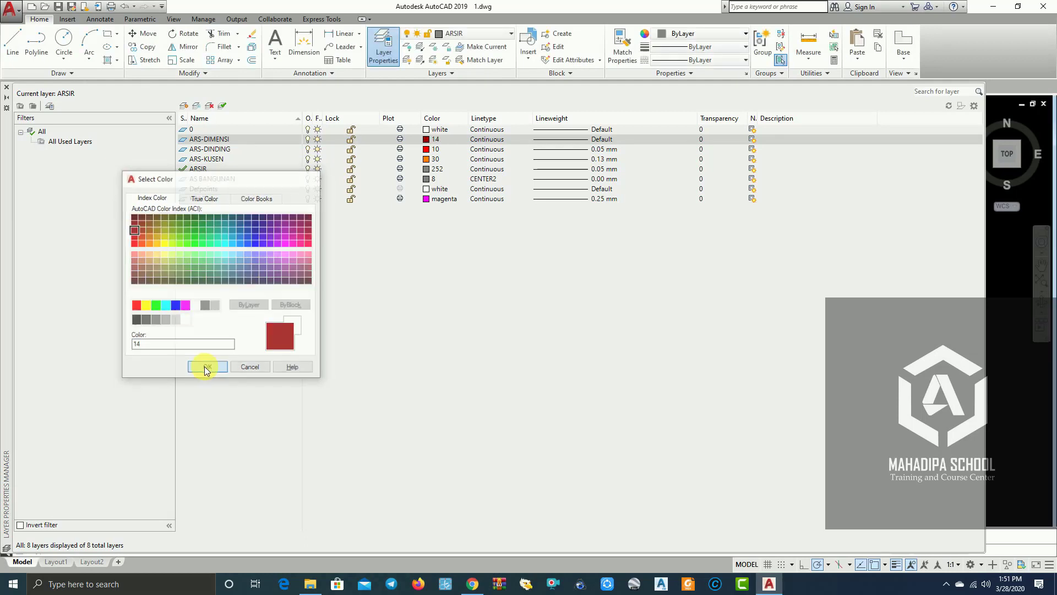
{"action": "left_click", "coordinate": [576, 138]}
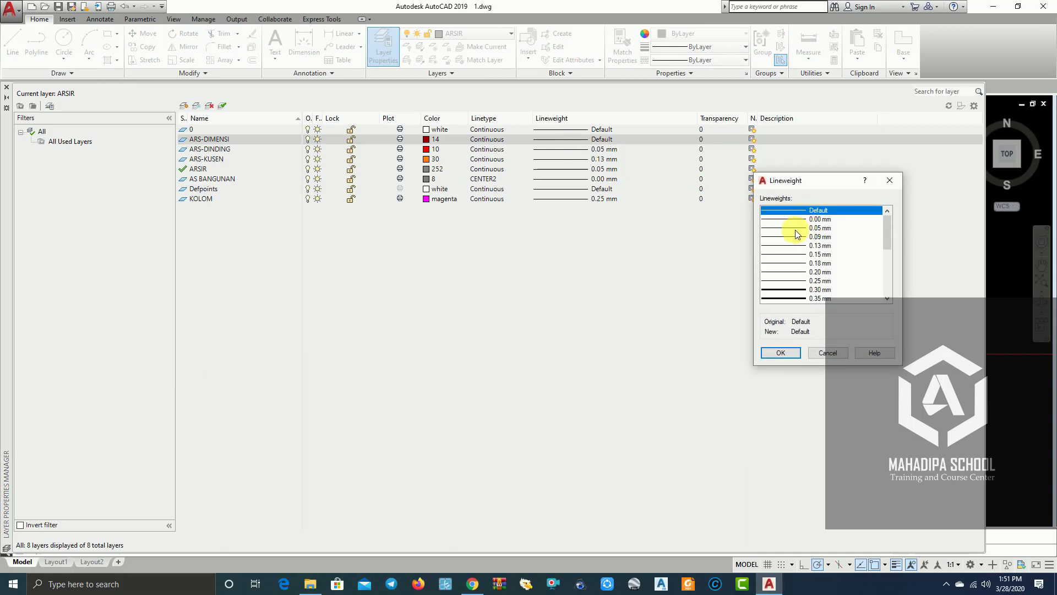
{"action": "left_click", "coordinate": [795, 229]}
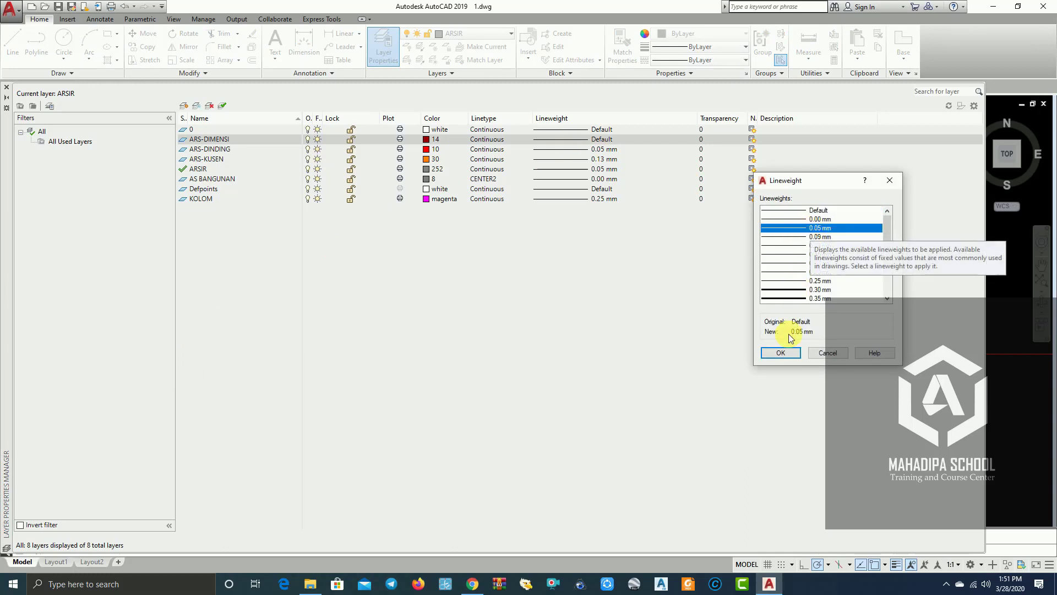
{"action": "left_click", "coordinate": [789, 353]}
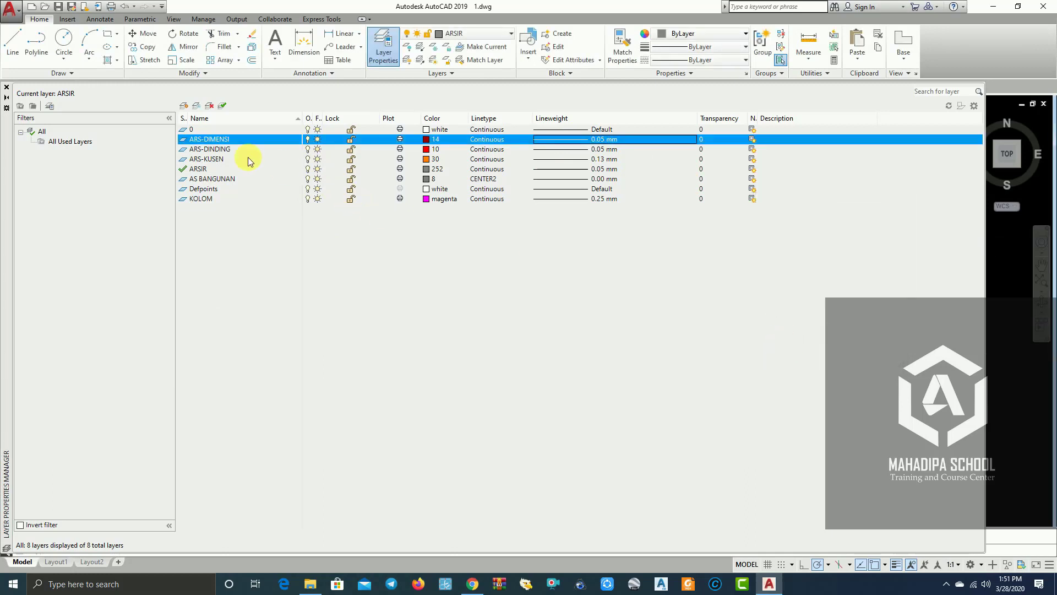
{"action": "left_click", "coordinate": [223, 105]}
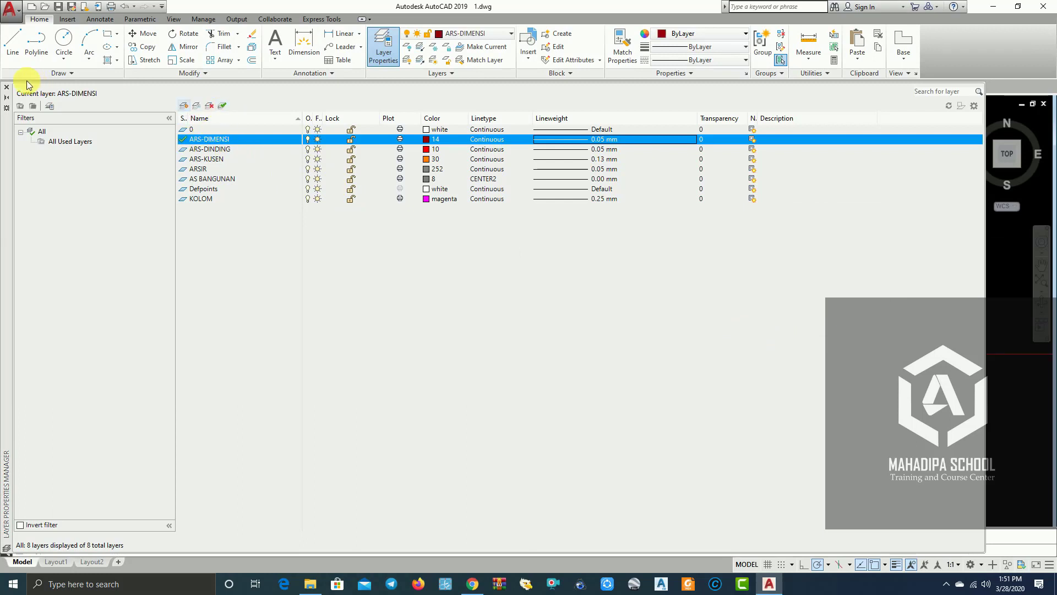
Close the layer list and pan the floor plan back into view
{"action": "left_click", "coordinate": [6, 89]}
{"action": "scroll", "coordinate": [278, 196], "scroll_direction": "down", "scroll_amount": 5}
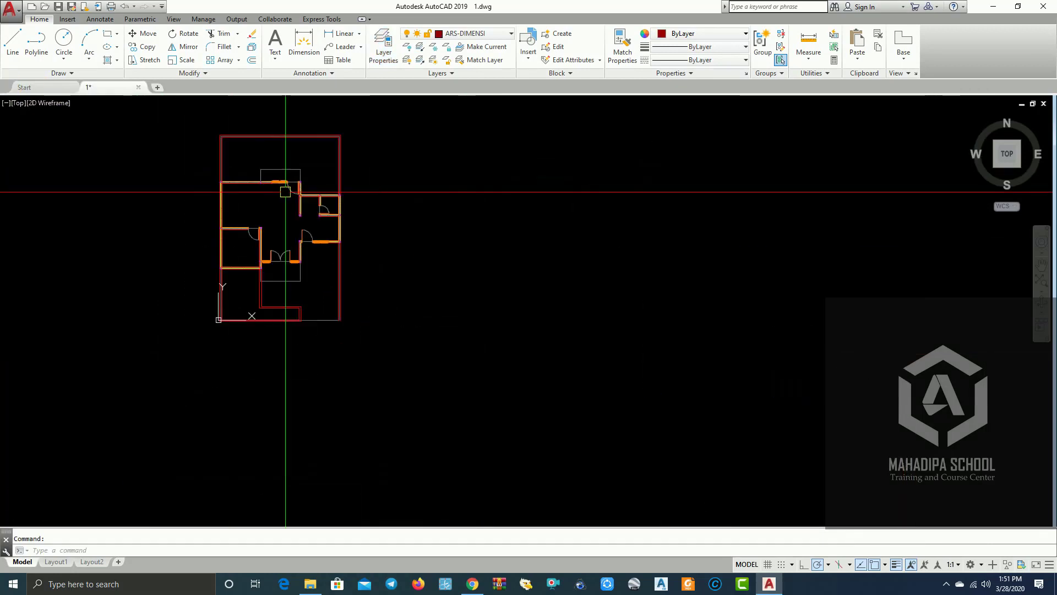
{"action": "scroll", "coordinate": [380, 165], "scroll_direction": "up", "scroll_amount": 2}
{"action": "middle_click_drag", "start_coordinate": [379, 162], "coordinate": [442, 190]}
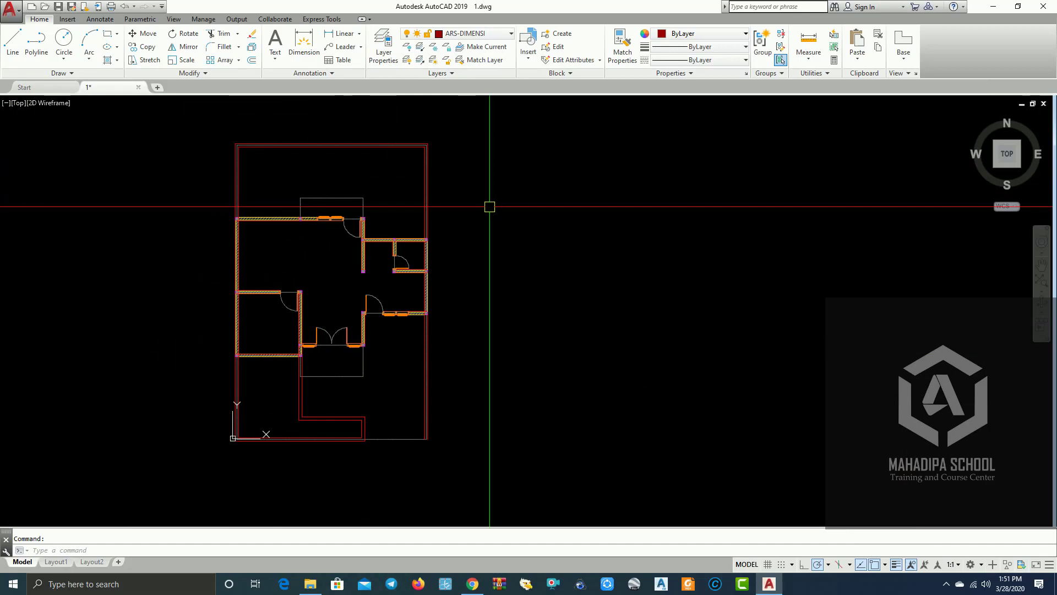
Draw a 4500 linear dimension along the plan's top-right wall
{"action": "left_click", "coordinate": [359, 34]}
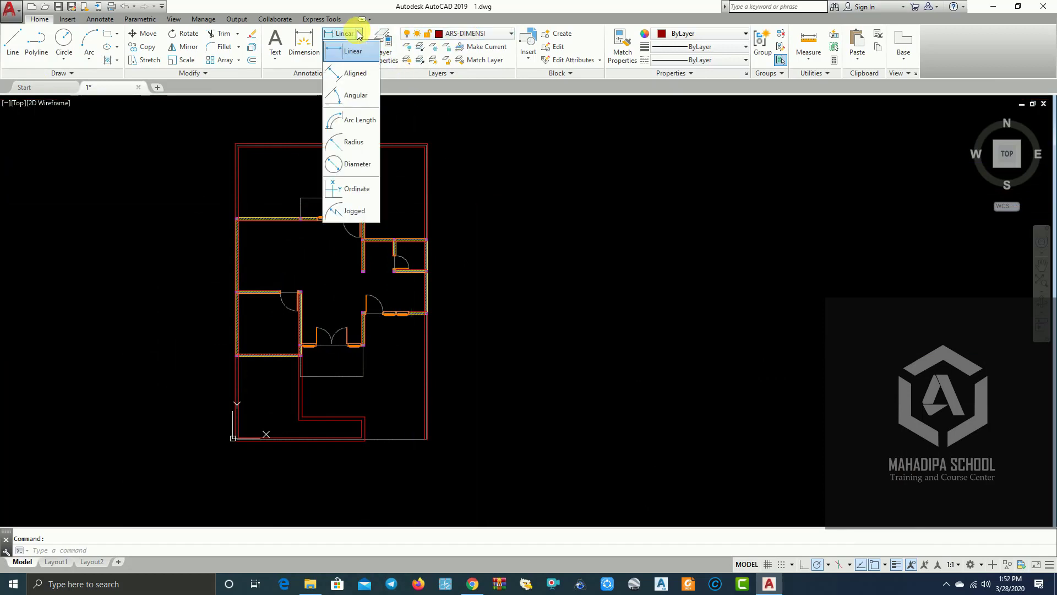
{"action": "left_click", "coordinate": [354, 43]}
{"action": "scroll", "coordinate": [449, 141], "scroll_direction": "up", "scroll_amount": 3}
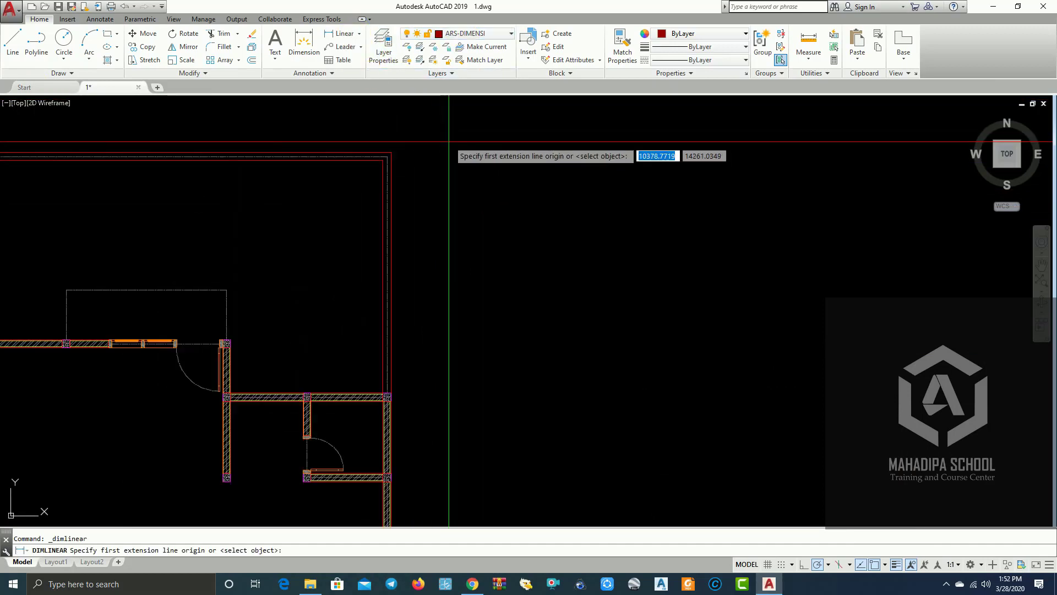
{"action": "left_click", "coordinate": [387, 159]}
{"action": "scroll", "coordinate": [379, 417], "scroll_direction": "up", "scroll_amount": 3}
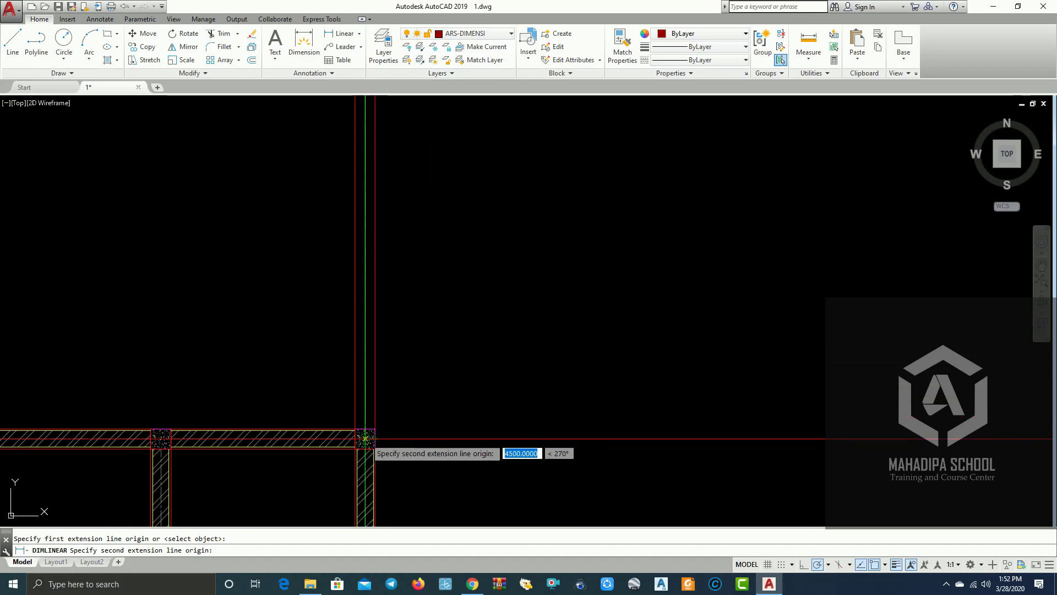
{"action": "left_click", "coordinate": [374, 439]}
{"action": "left_click", "coordinate": [414, 410]}
Window-select the stray line on the plan and delete it
{"action": "scroll", "coordinate": [432, 280], "scroll_direction": "down", "scroll_amount": 3}
{"action": "scroll", "coordinate": [428, 203], "scroll_direction": "up", "scroll_amount": 2}
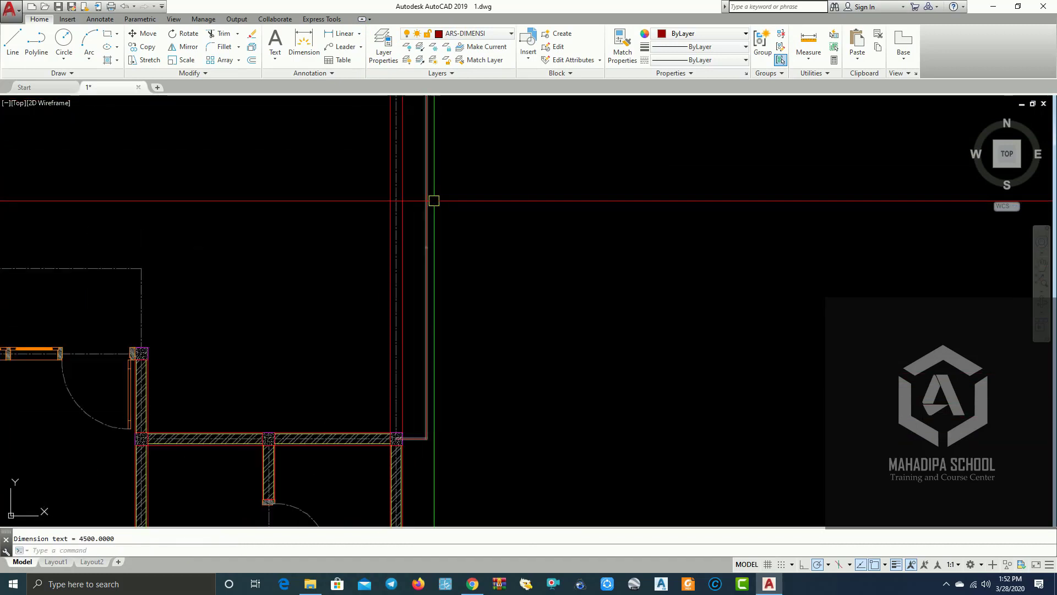
{"action": "scroll", "coordinate": [415, 262], "scroll_direction": "up", "scroll_amount": 2}
{"action": "scroll", "coordinate": [419, 323], "scroll_direction": "up", "scroll_amount": 2}
{"action": "scroll", "coordinate": [419, 322], "scroll_direction": "down", "scroll_amount": 3}
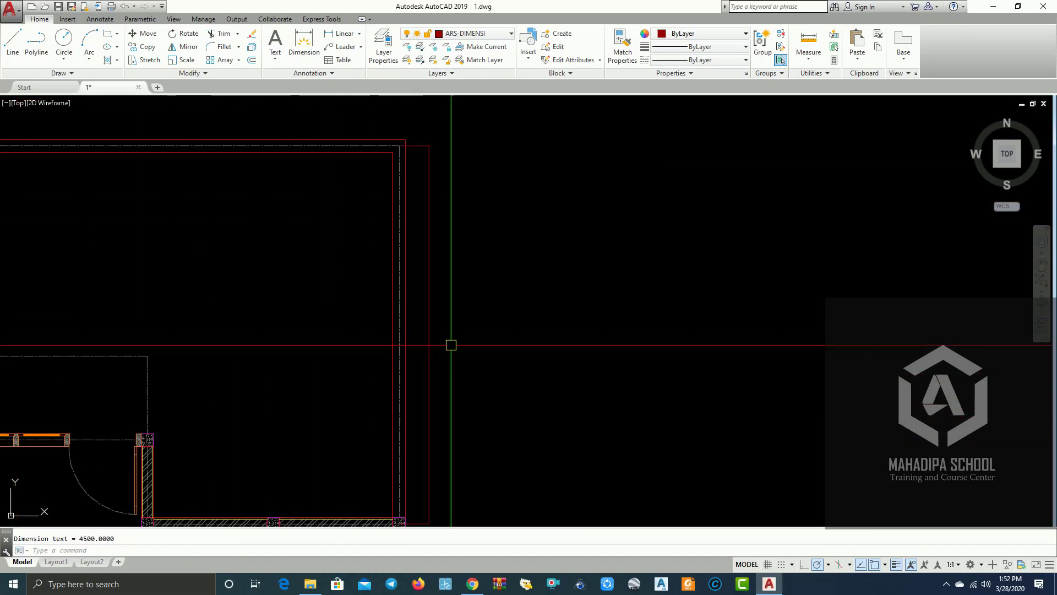
{"action": "scroll", "coordinate": [441, 352], "scroll_direction": "up", "scroll_amount": 3}
{"action": "scroll", "coordinate": [424, 358], "scroll_direction": "up", "scroll_amount": 1}
{"action": "scroll", "coordinate": [414, 346], "scroll_direction": "up", "scroll_amount": 1}
{"action": "left_click", "coordinate": [415, 308]}
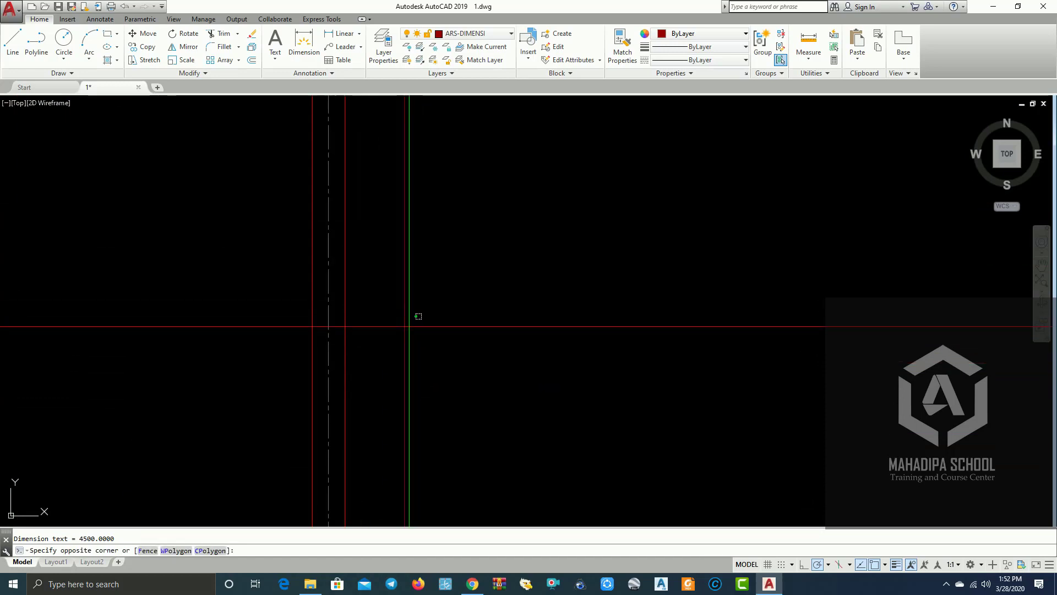
{"action": "scroll", "coordinate": [402, 310], "scroll_direction": "up", "scroll_amount": 2}
{"action": "scroll", "coordinate": [385, 298], "scroll_direction": "down", "scroll_amount": 3}
{"action": "scroll", "coordinate": [326, 284], "scroll_direction": "up", "scroll_amount": 2}
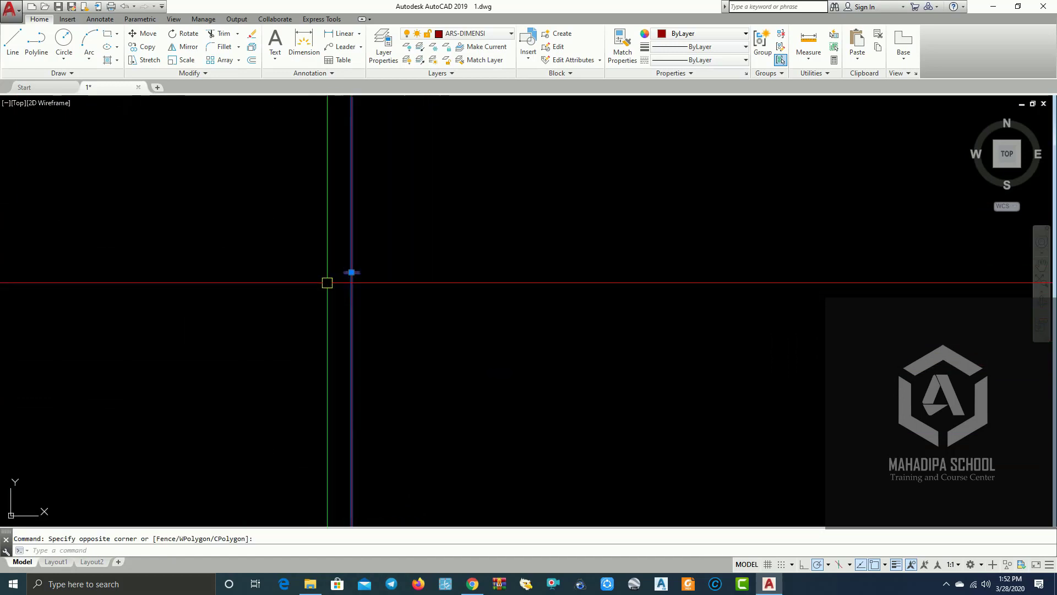
{"action": "scroll", "coordinate": [375, 270], "scroll_direction": "up", "scroll_amount": 2}
{"action": "scroll", "coordinate": [408, 259], "scroll_direction": "up", "scroll_amount": 2}
{"action": "scroll", "coordinate": [416, 257], "scroll_direction": "down", "scroll_amount": 2}
{"action": "scroll", "coordinate": [449, 276], "scroll_direction": "down", "scroll_amount": 2}
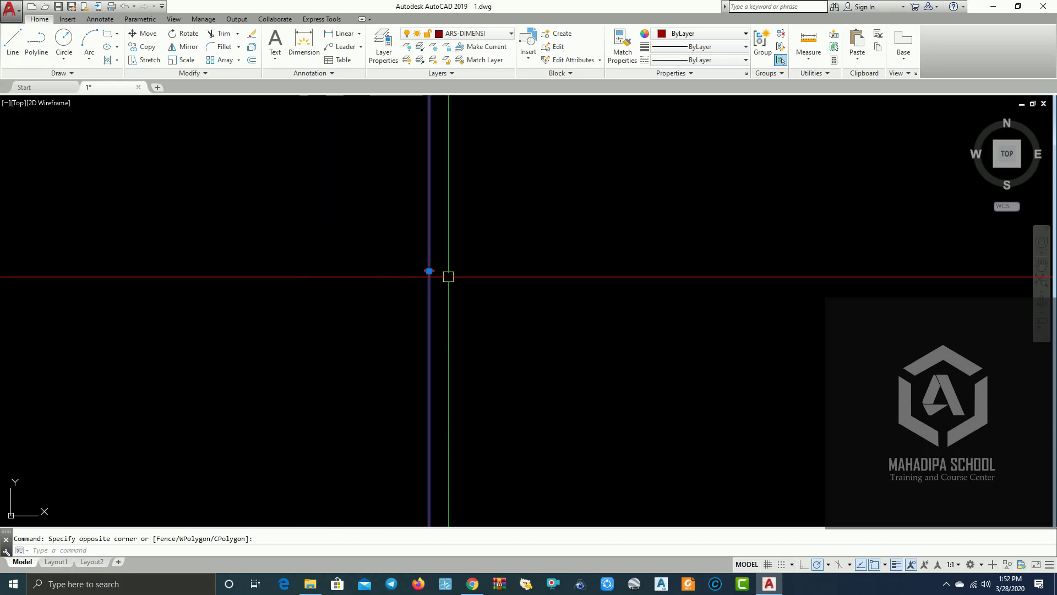
{"action": "key", "text": "Escape"}
{"action": "left_click", "coordinate": [482, 259]}
{"action": "left_click", "coordinate": [436, 233]}
{"action": "key", "text": "Delete"}
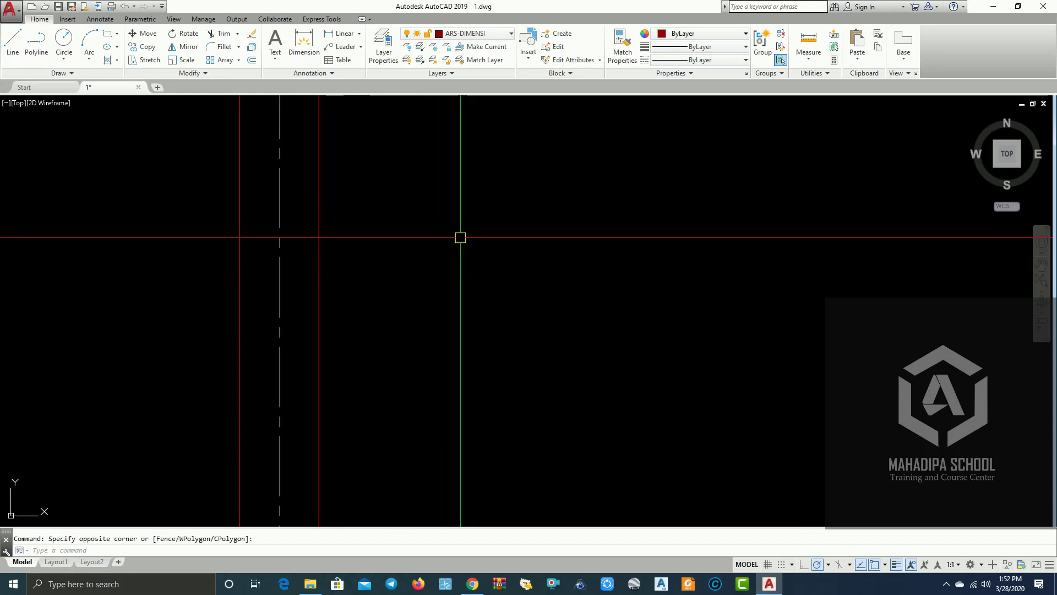
{"action": "scroll", "coordinate": [460, 236], "scroll_direction": "down", "scroll_amount": 4}
{"action": "scroll", "coordinate": [501, 229], "scroll_direction": "down", "scroll_amount": 3}
{"action": "mouse_move", "coordinate": [501, 229]}
{"action": "middle_mouse_down"}
{"action": "mouse_move", "coordinate": [463, 207]}
{"action": "mouse_move", "coordinate": [503, 180]}
{"action": "middle_mouse_up"}
{"action": "scroll", "coordinate": [465, 206], "scroll_direction": "up", "scroll_amount": 4}
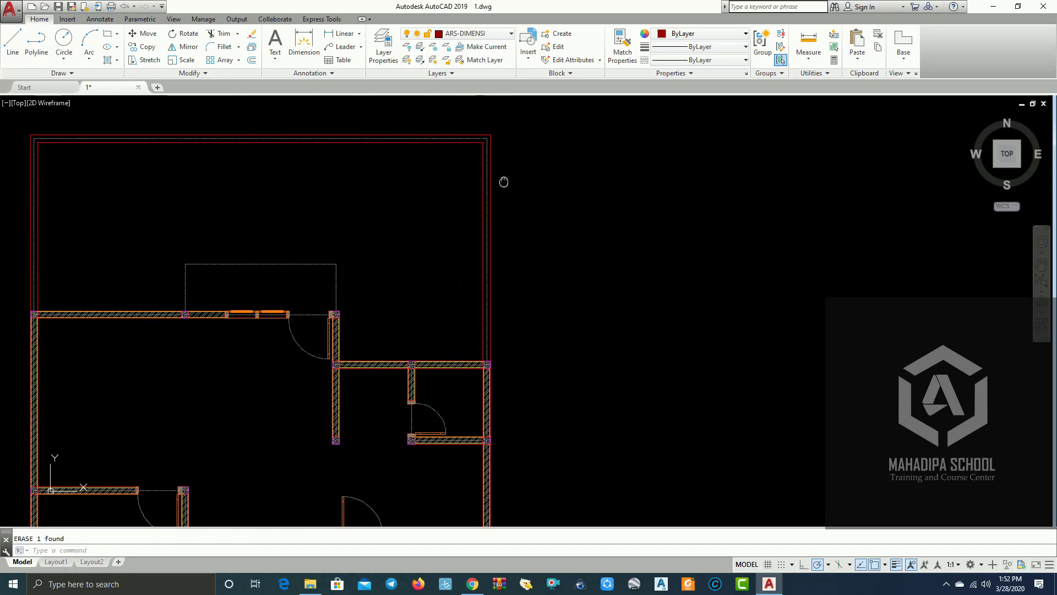
From the Annotate tab's Dimension Style Manager, start a new Standard-based style named DIMENSI DENAH
{"action": "left_click", "coordinate": [104, 20]}
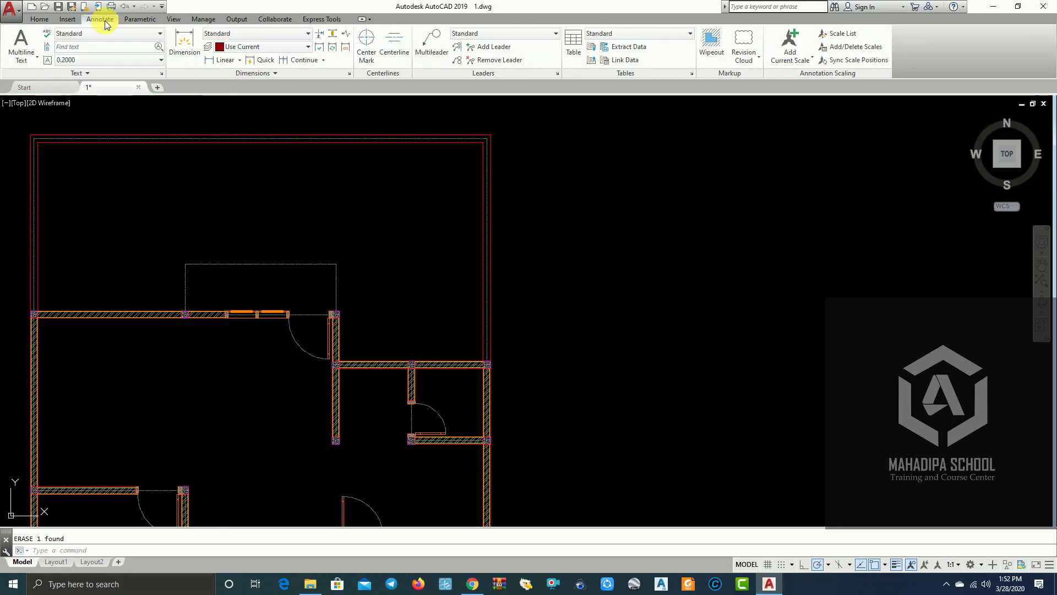
{"action": "left_click", "coordinate": [351, 74]}
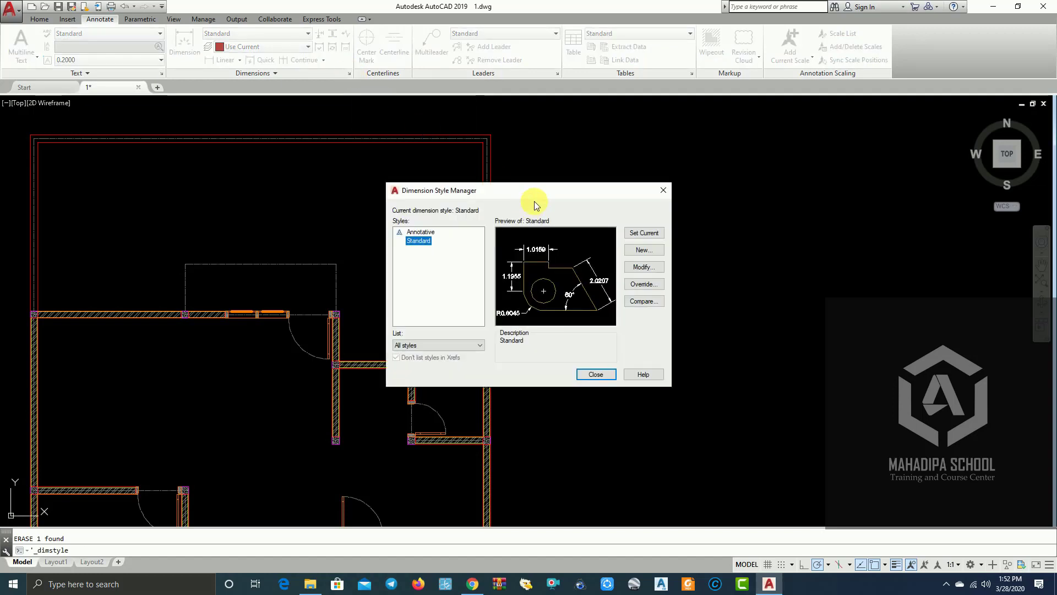
{"action": "left_click_drag", "start_coordinate": [542, 197], "coordinate": [528, 141]}
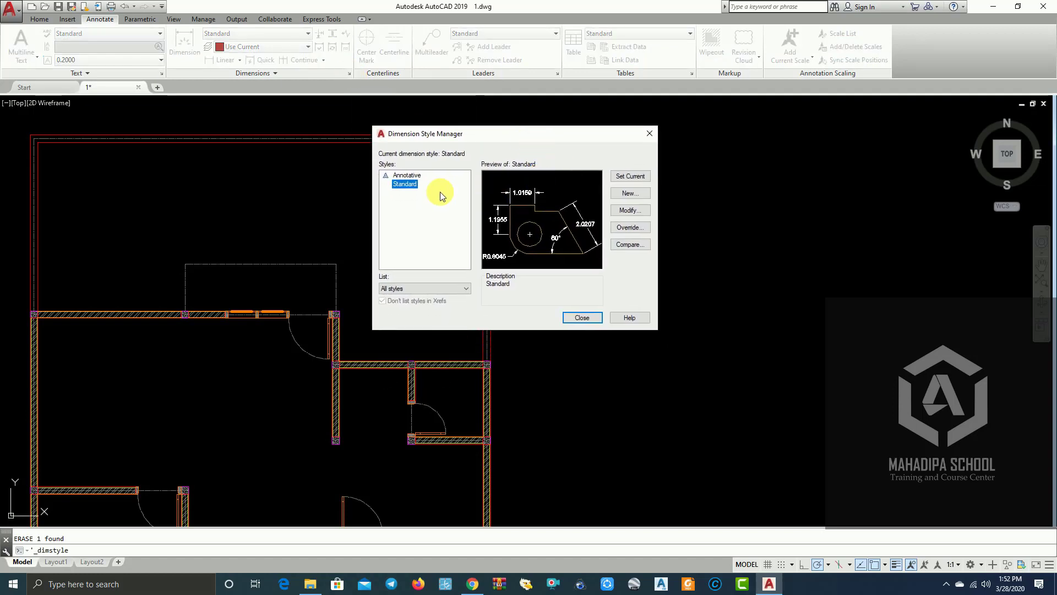
{"action": "left_click", "coordinate": [628, 196]}
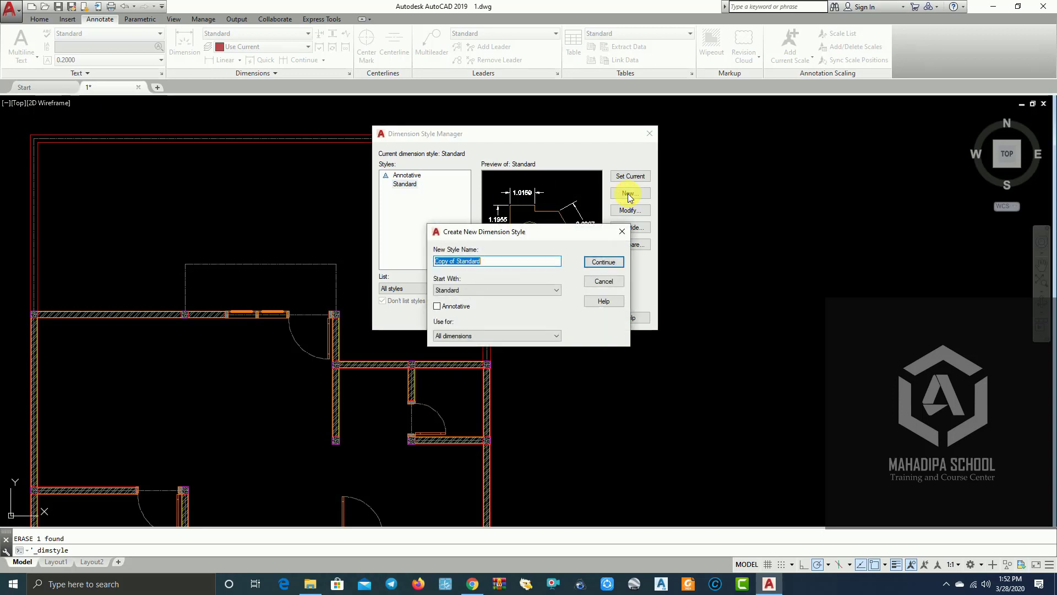
{"action": "key", "text": "BackSpace"}
{"action": "type", "text": "DIMENSI DENAH"}
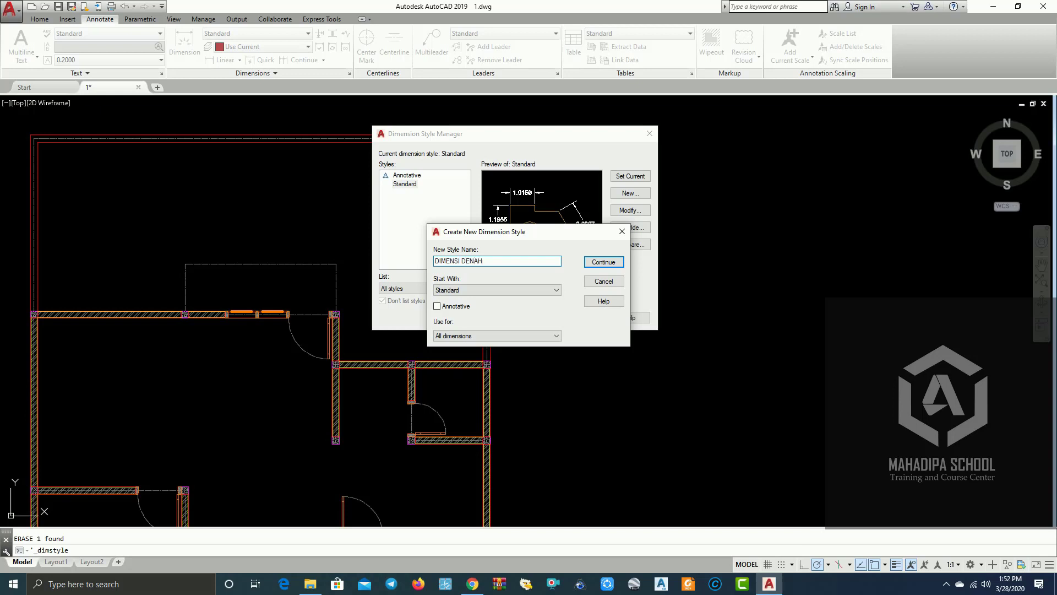
{"action": "left_click", "coordinate": [608, 263]}
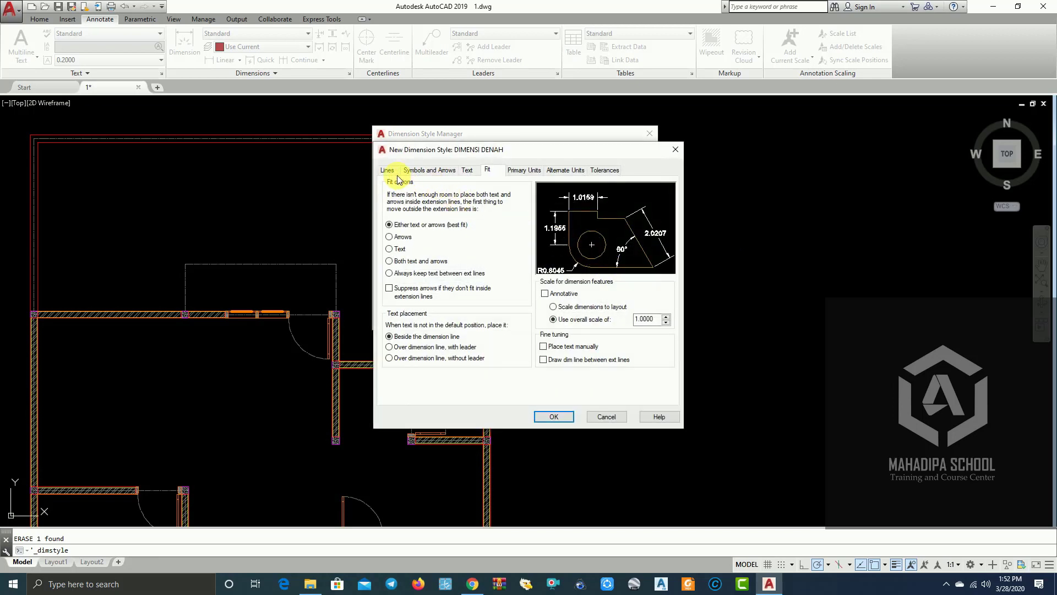
Set DIMENSI DENAH's dimension line colour to ByLayer and extension line colour to 253
{"action": "left_click", "coordinate": [389, 171]}
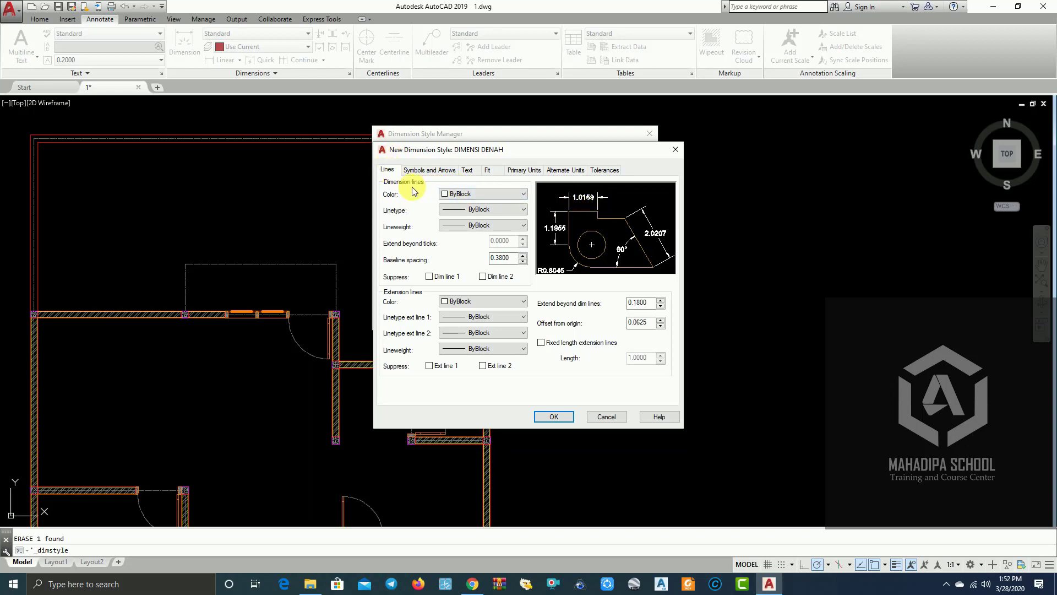
{"action": "left_click", "coordinate": [513, 195]}
{"action": "left_click", "coordinate": [460, 205]}
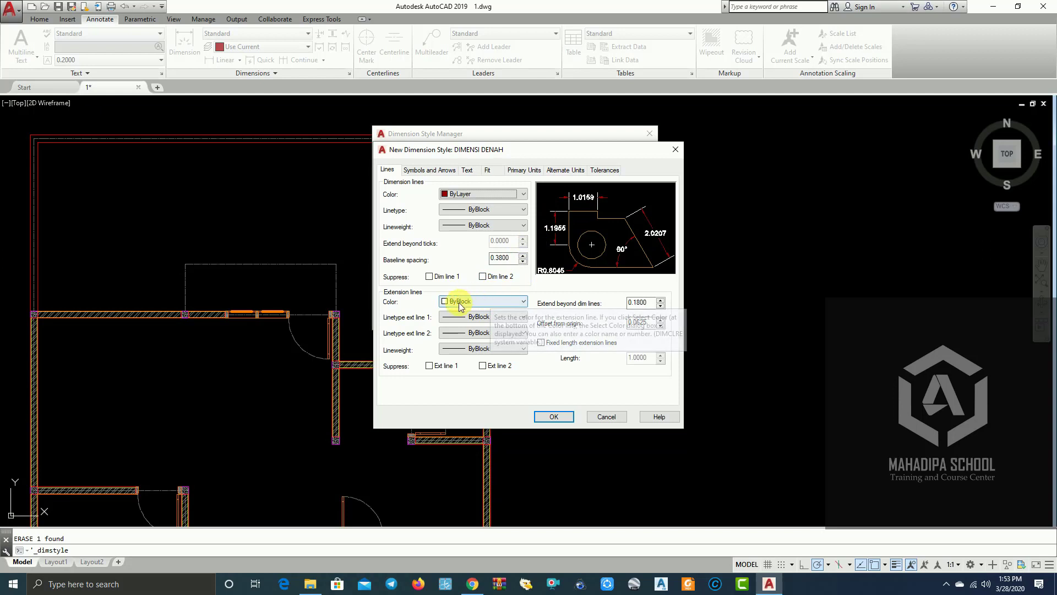
{"action": "left_click", "coordinate": [491, 303]}
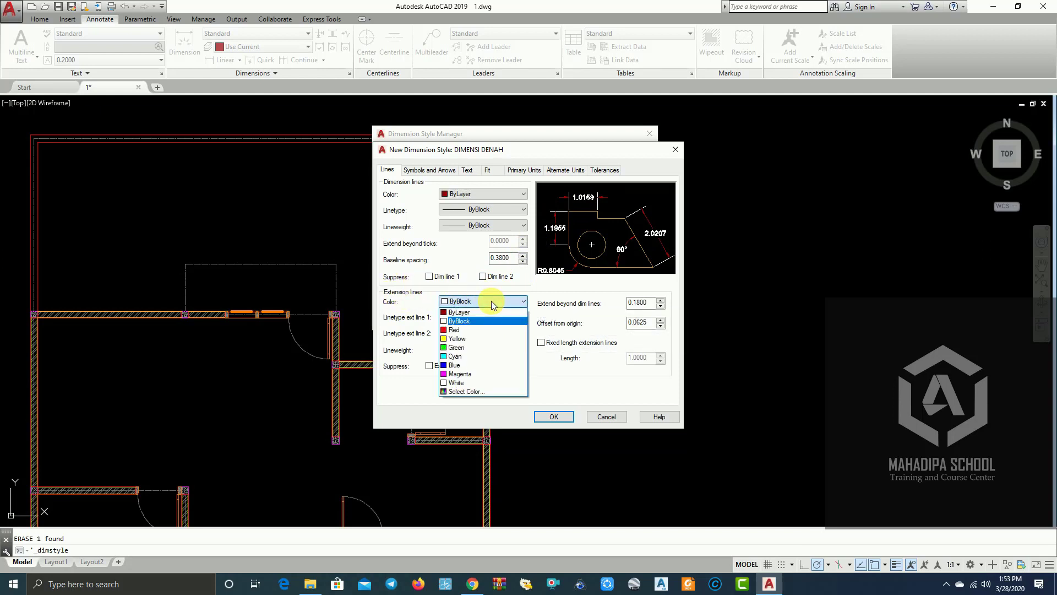
{"action": "left_click", "coordinate": [468, 391]}
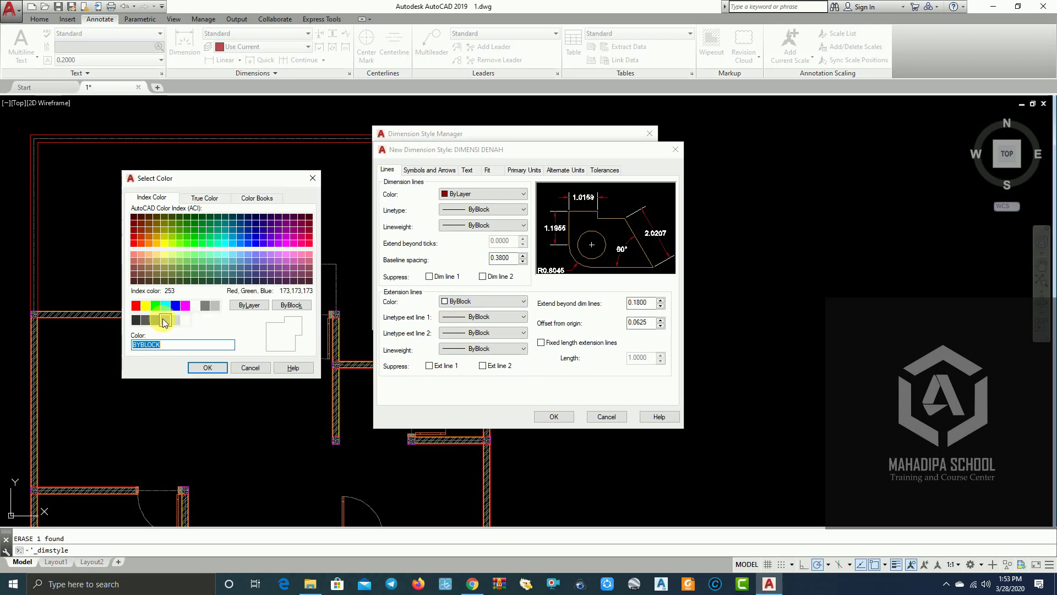
{"action": "left_click", "coordinate": [155, 320]}
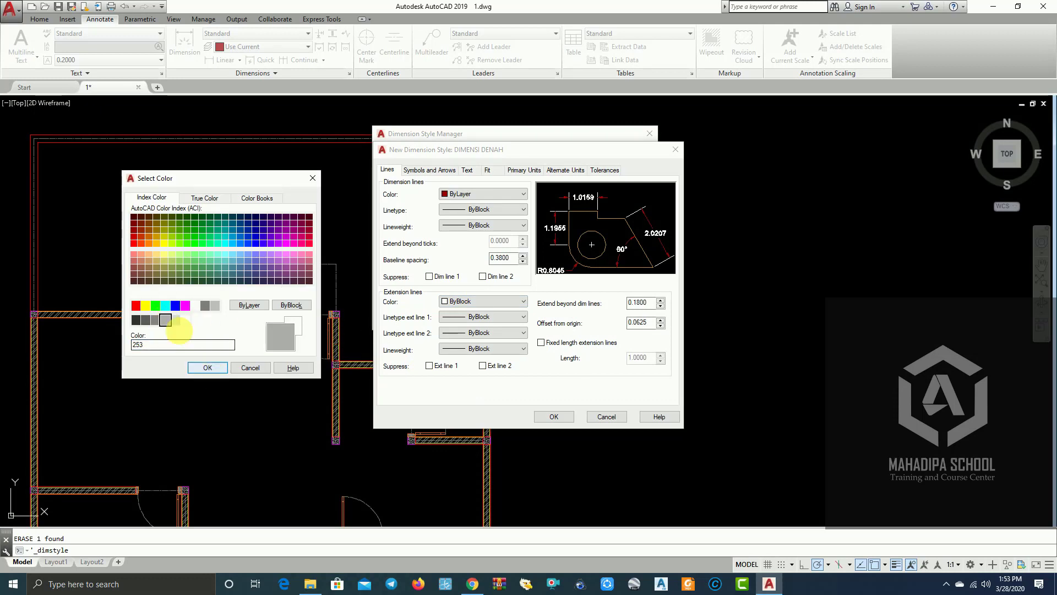
{"action": "left_click", "coordinate": [209, 367]}
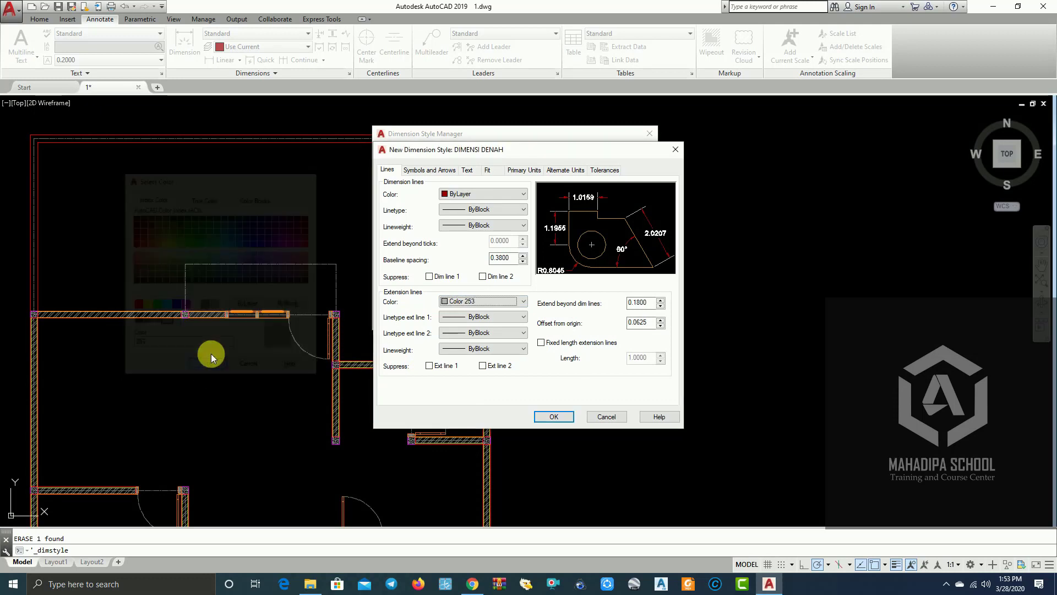
{"action": "left_click", "coordinate": [423, 175]}
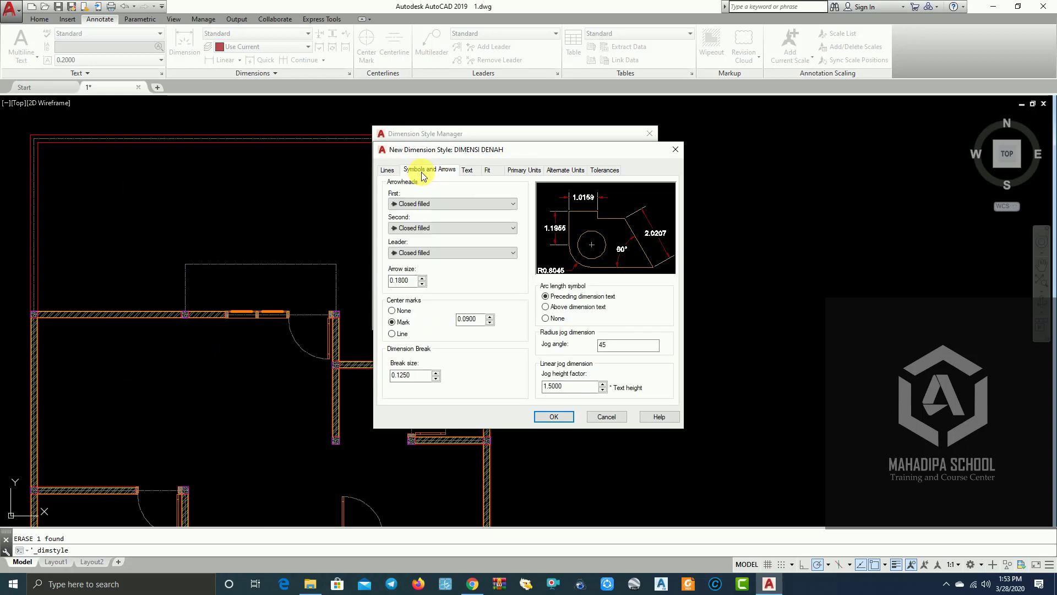
Choose Architectural tick for the first and second arrowheads
{"action": "left_click", "coordinate": [436, 204]}
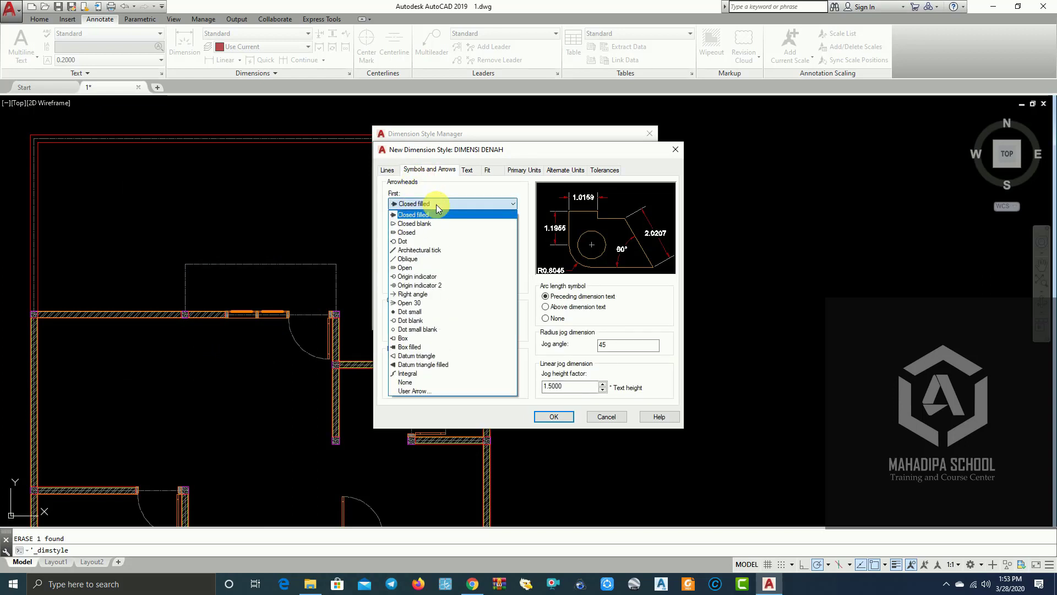
{"action": "left_click", "coordinate": [417, 251]}
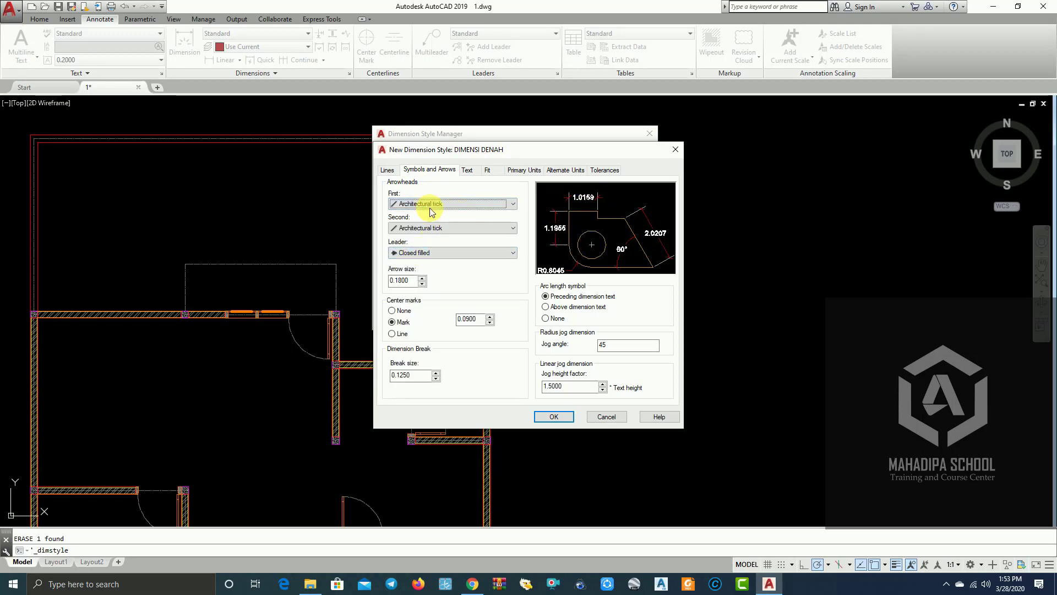
{"action": "left_click", "coordinate": [431, 206]}
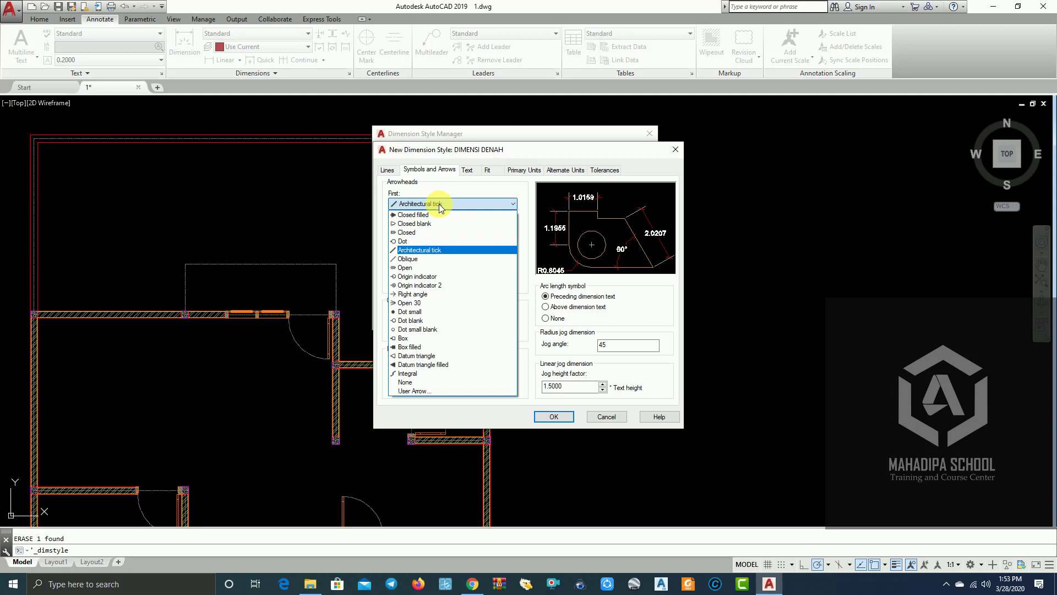
{"action": "left_click", "coordinate": [417, 251]}
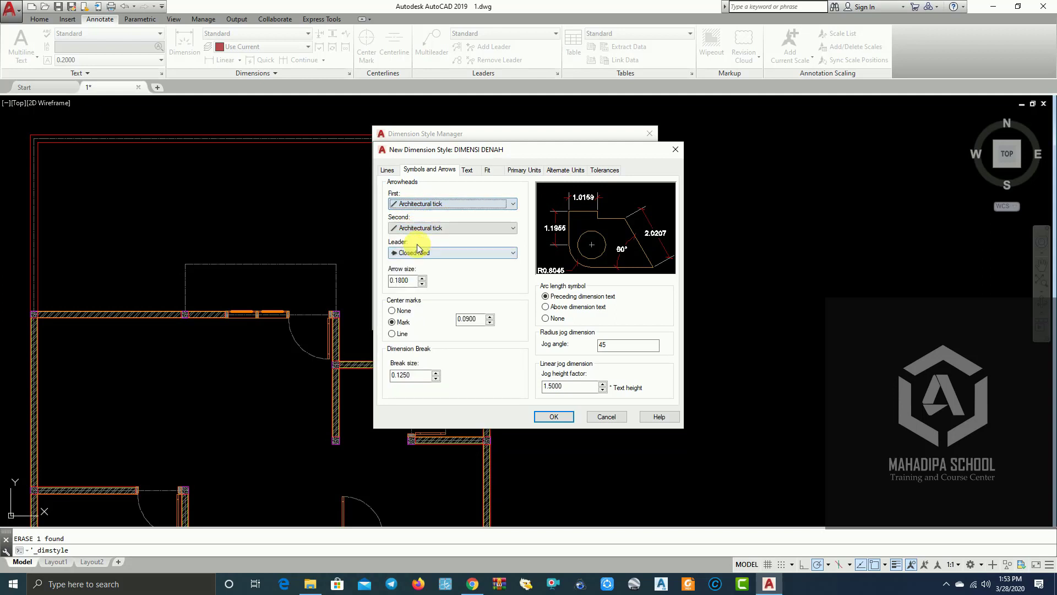
Create a new text style named TEXT DIMENSI from the dimension Text settings
{"action": "left_click", "coordinate": [468, 171]}
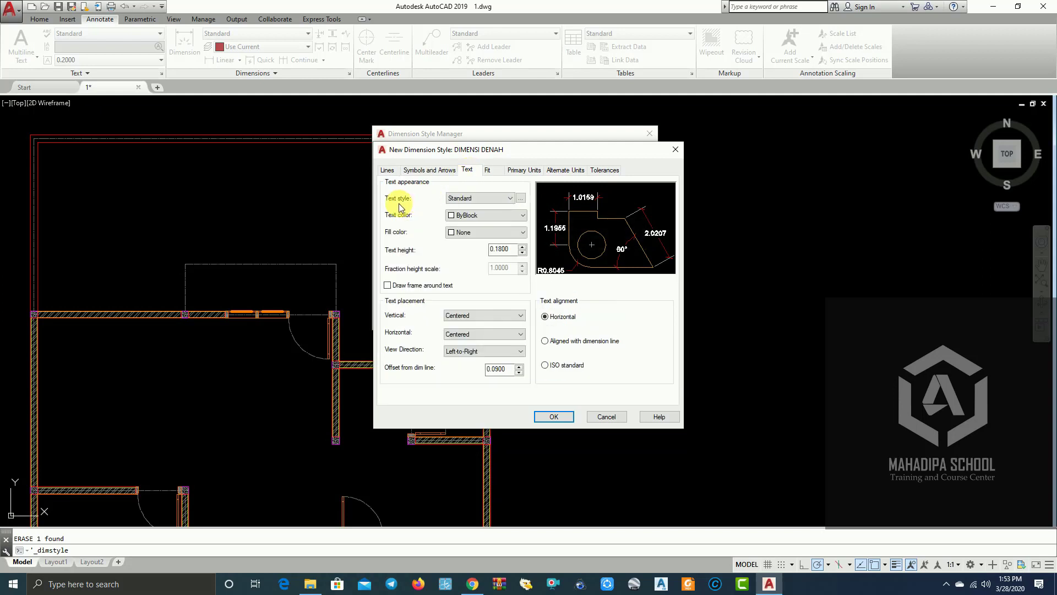
{"action": "left_click", "coordinate": [522, 198]}
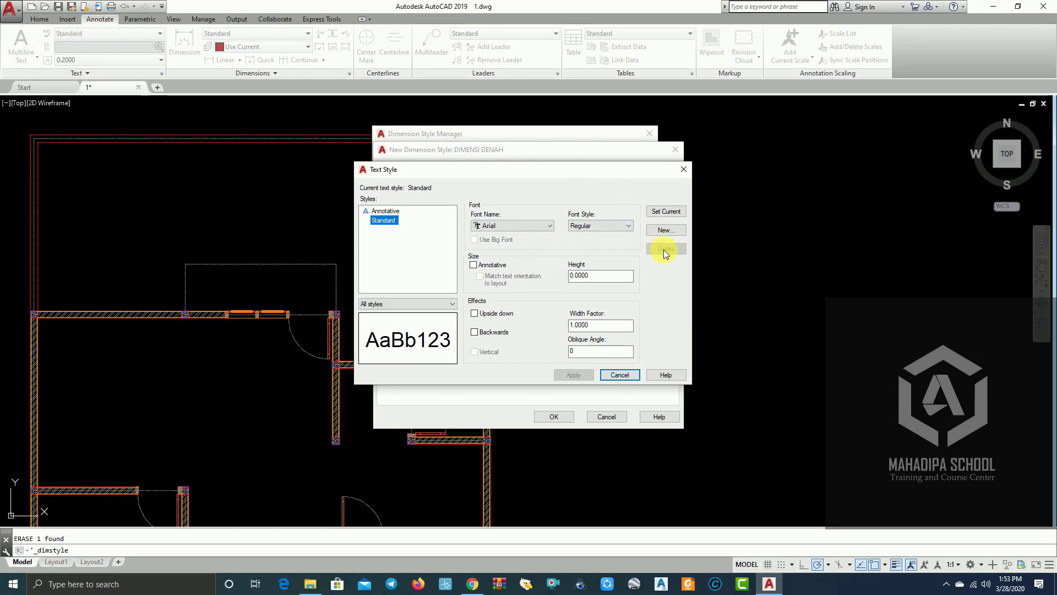
{"action": "left_click", "coordinate": [667, 230]}
{"action": "type", "text": "TEXT DIMENSI"}
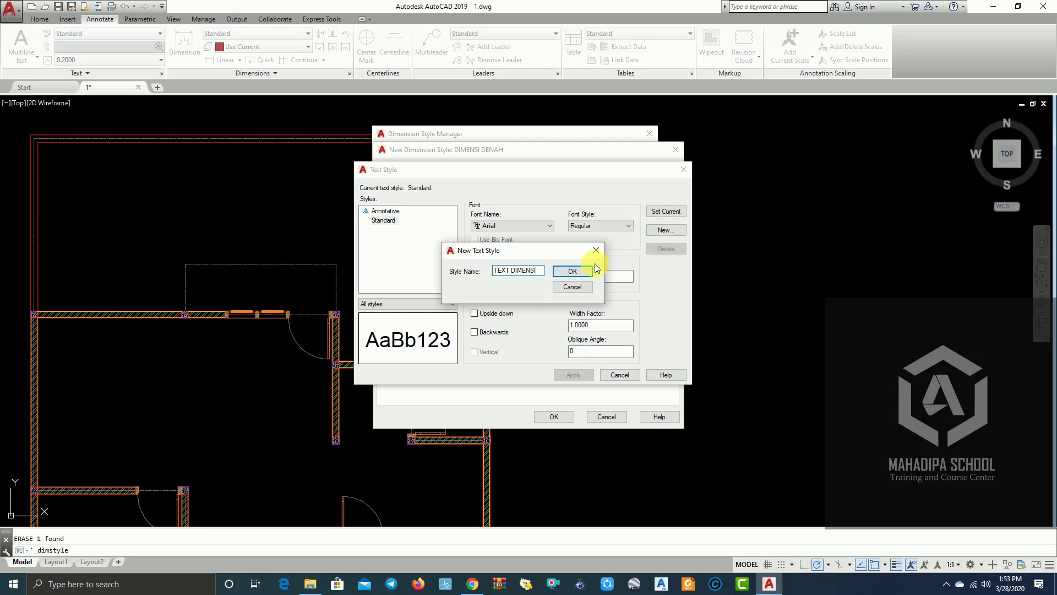
{"action": "left_click", "coordinate": [573, 271]}
Set TEXT DIMENSI's font to Agency FB, apply it, and make it current
{"action": "left_click", "coordinate": [415, 230]}
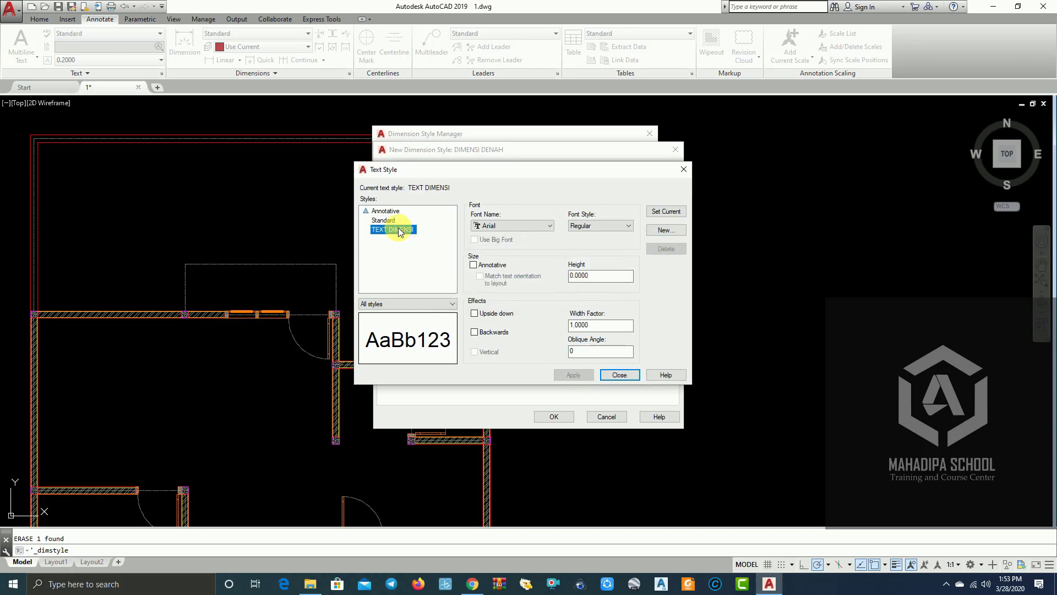
{"action": "left_click", "coordinate": [539, 231]}
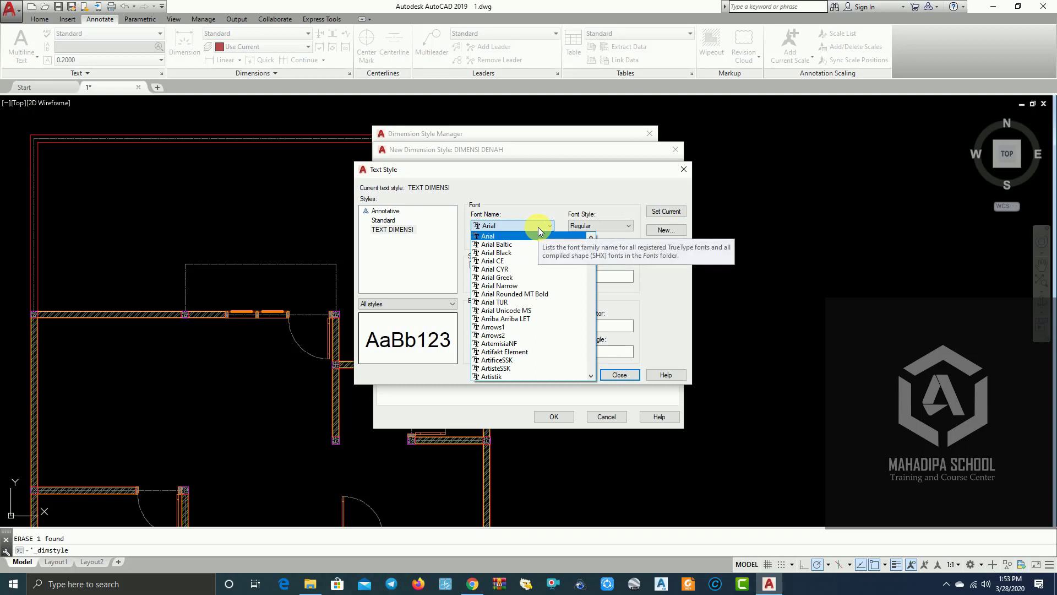
{"action": "scroll", "coordinate": [538, 226], "scroll_direction": "up", "scroll_amount": 10}
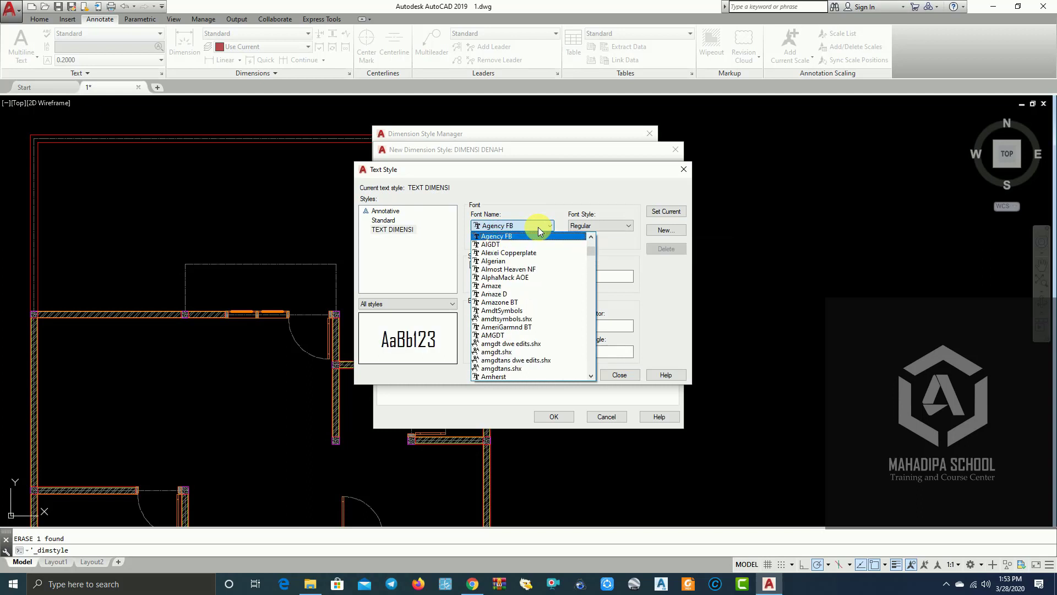
{"action": "left_click", "coordinate": [521, 236]}
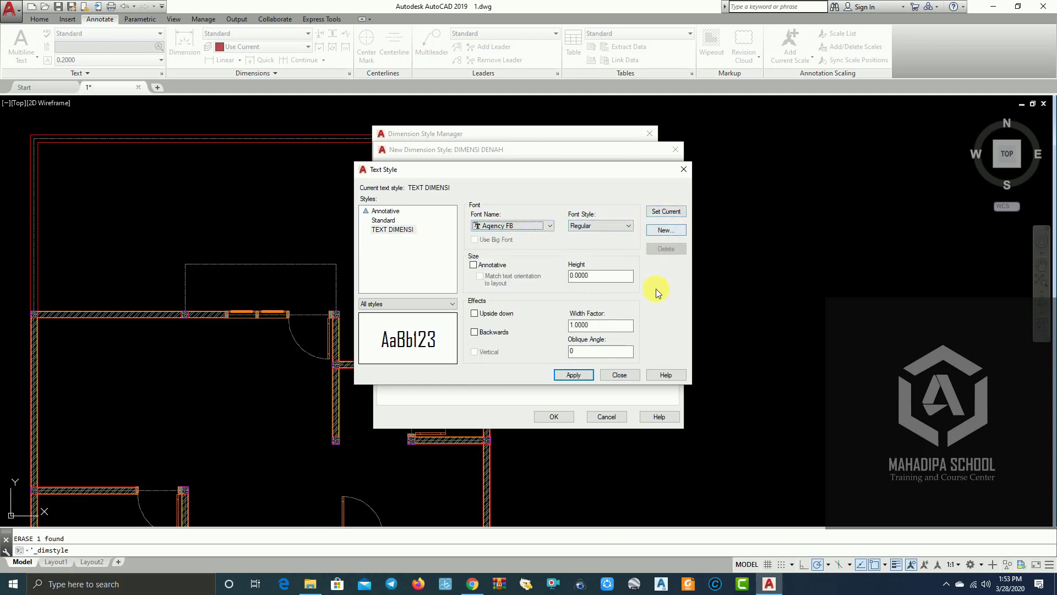
{"action": "left_click", "coordinate": [666, 213]}
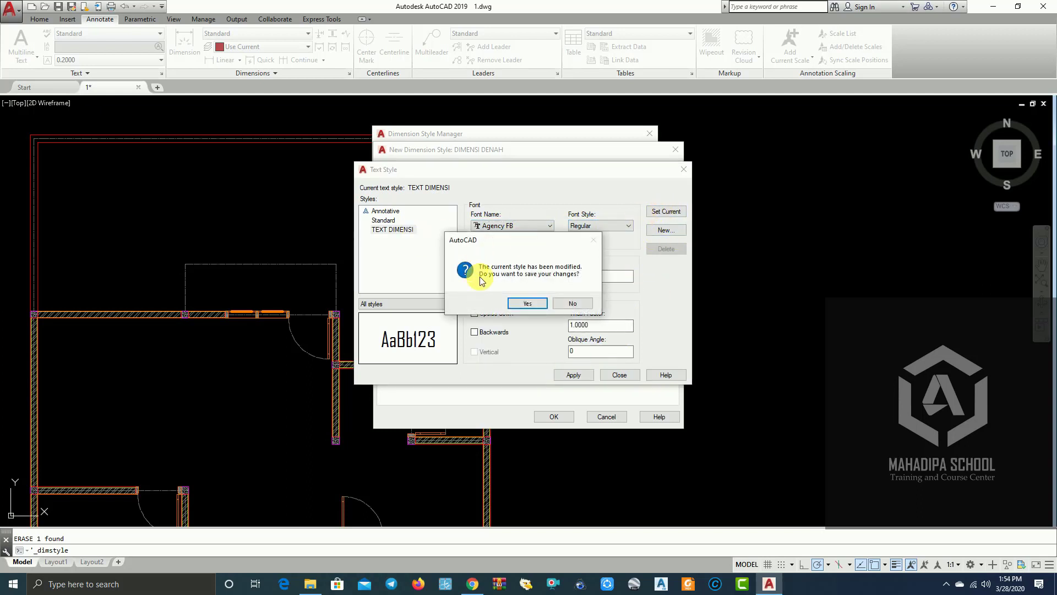
{"action": "left_click", "coordinate": [520, 305]}
{"action": "left_click", "coordinate": [399, 229]}
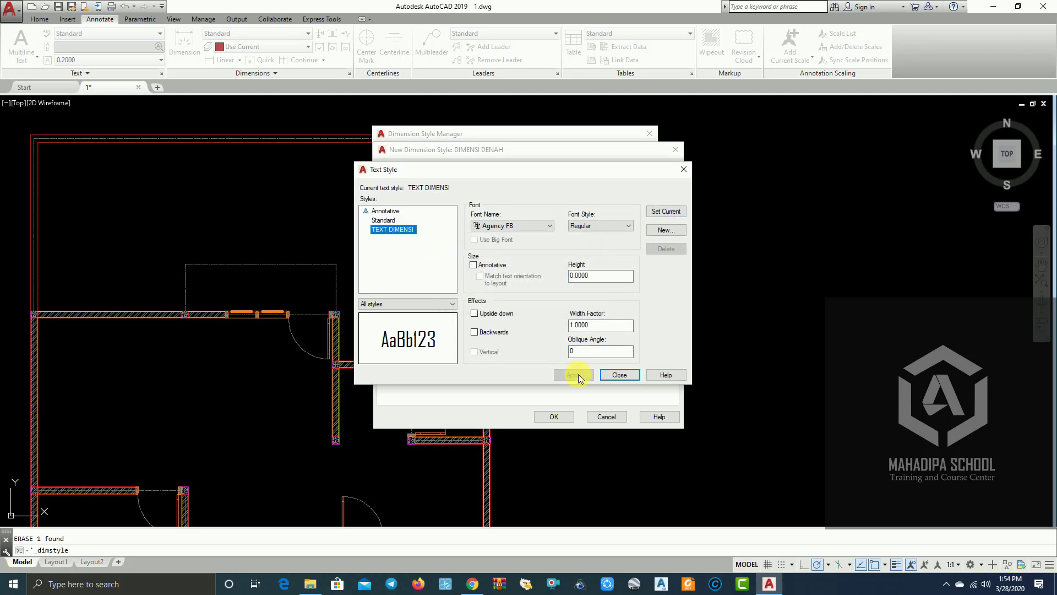
{"action": "left_click", "coordinate": [668, 212]}
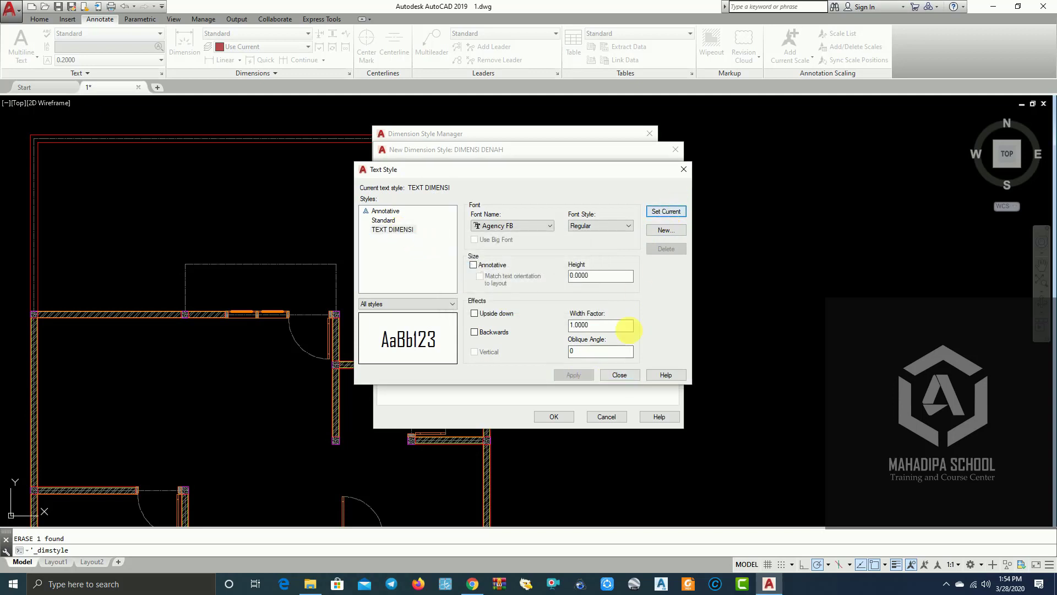
Use TEXT DIMENSI in white for dimension text, aligned with the dimension line
{"action": "left_click", "coordinate": [618, 375]}
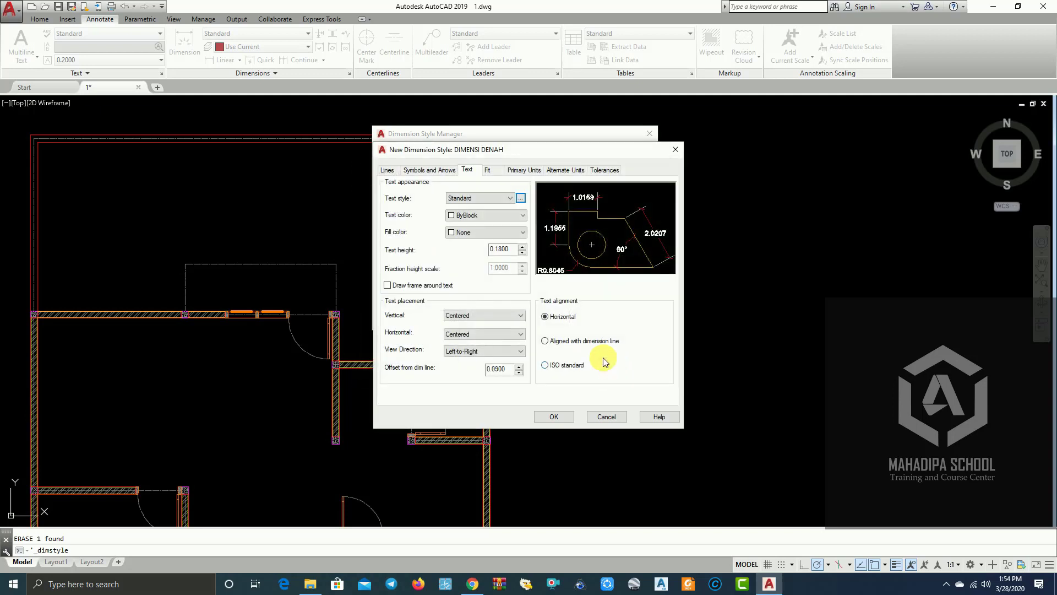
{"action": "left_click", "coordinate": [507, 199]}
{"action": "left_click", "coordinate": [479, 216]}
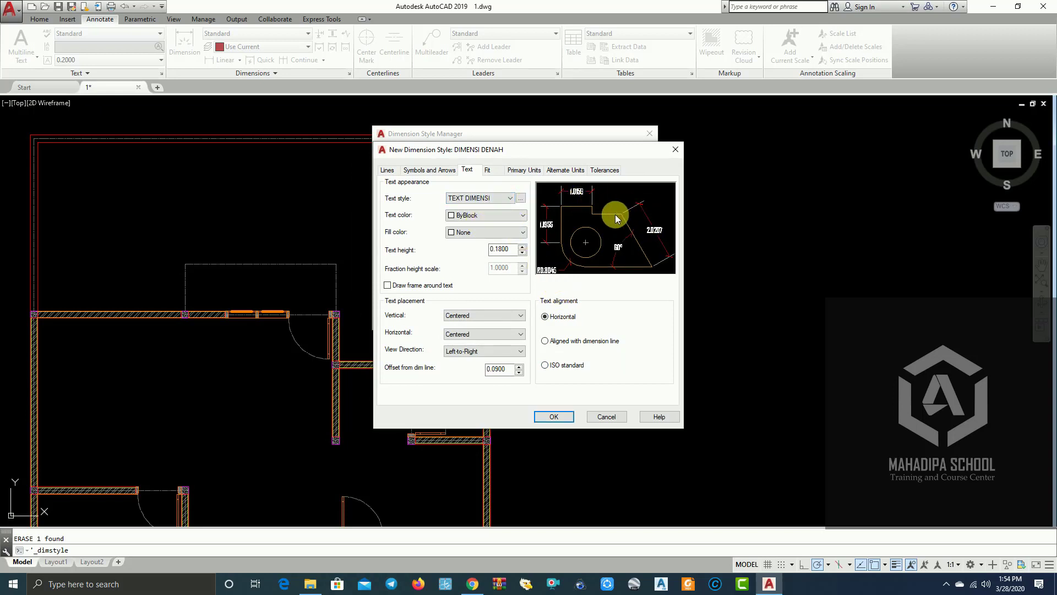
{"action": "left_click", "coordinate": [468, 215]}
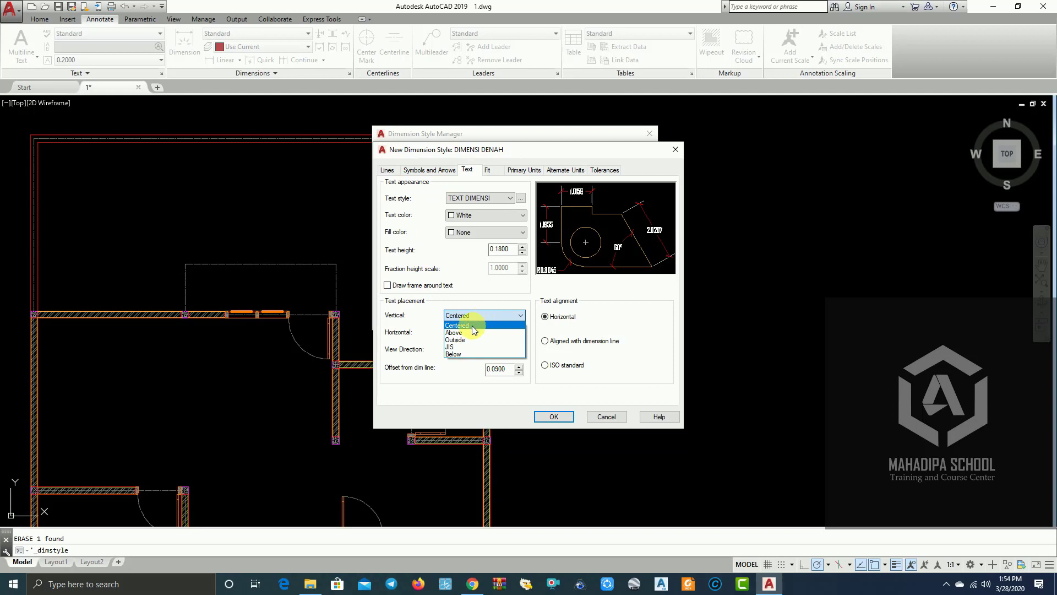
{"action": "left_click", "coordinate": [471, 326]}
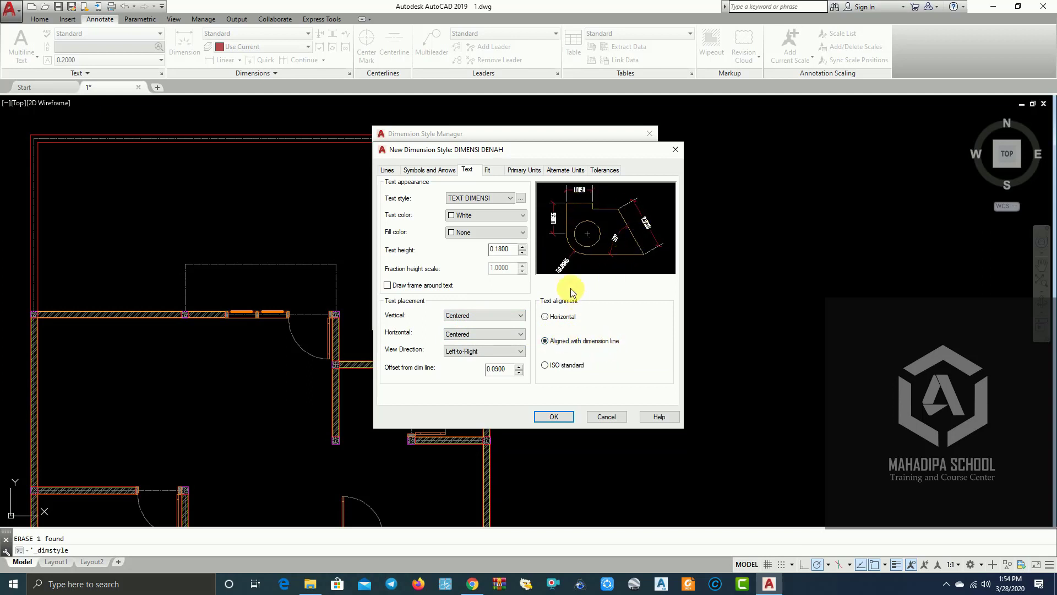
{"action": "left_click", "coordinate": [489, 171]}
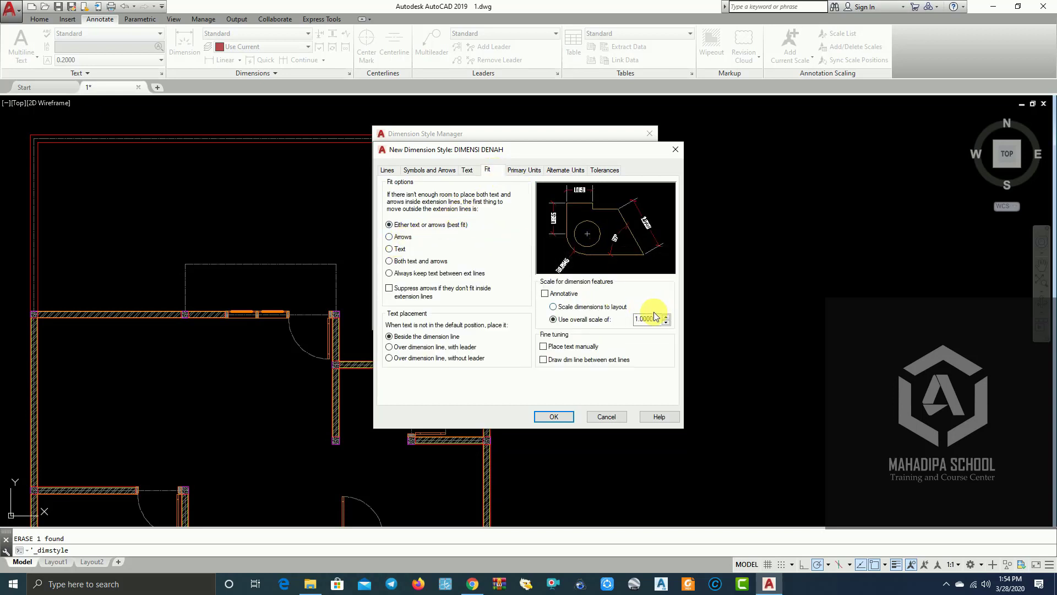
Set primary unit precision to 0 and the overall dimension scale to 40
{"action": "left_click", "coordinate": [526, 170]}
{"action": "left_click", "coordinate": [510, 210]}
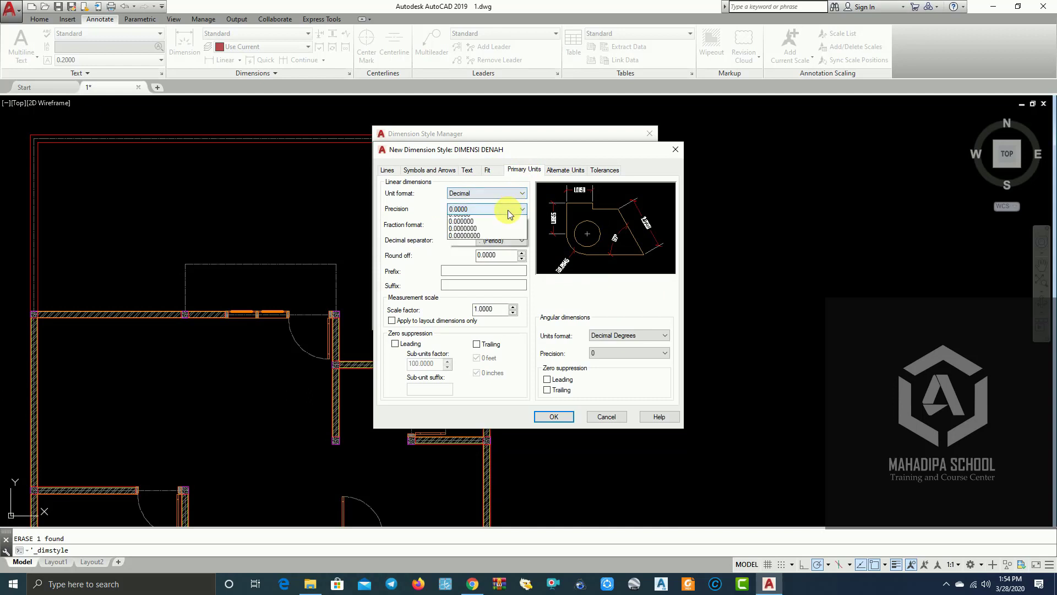
{"action": "left_click", "coordinate": [457, 219]}
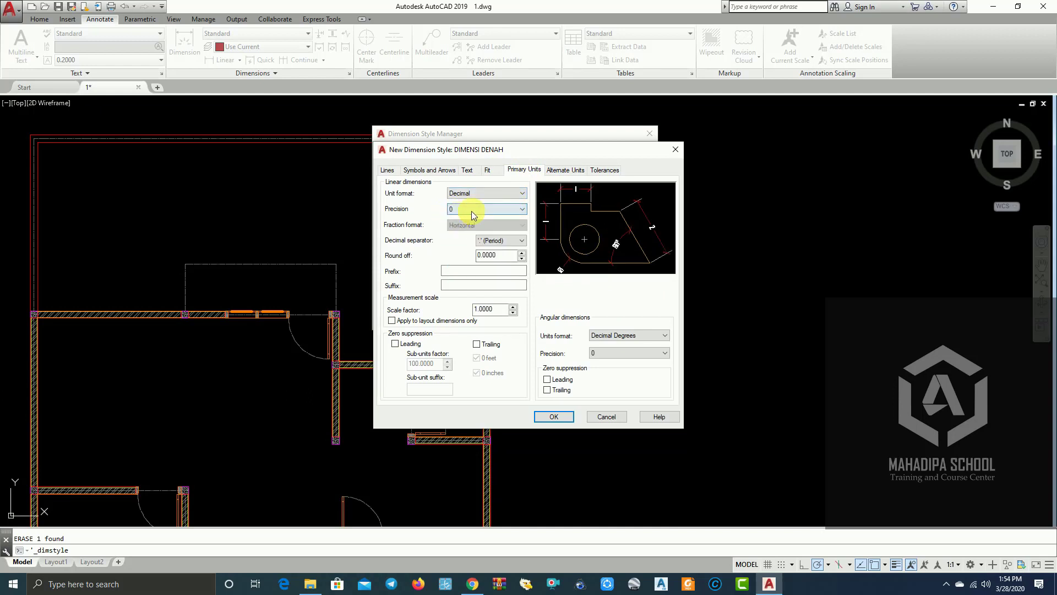
{"action": "left_click", "coordinate": [489, 171]}
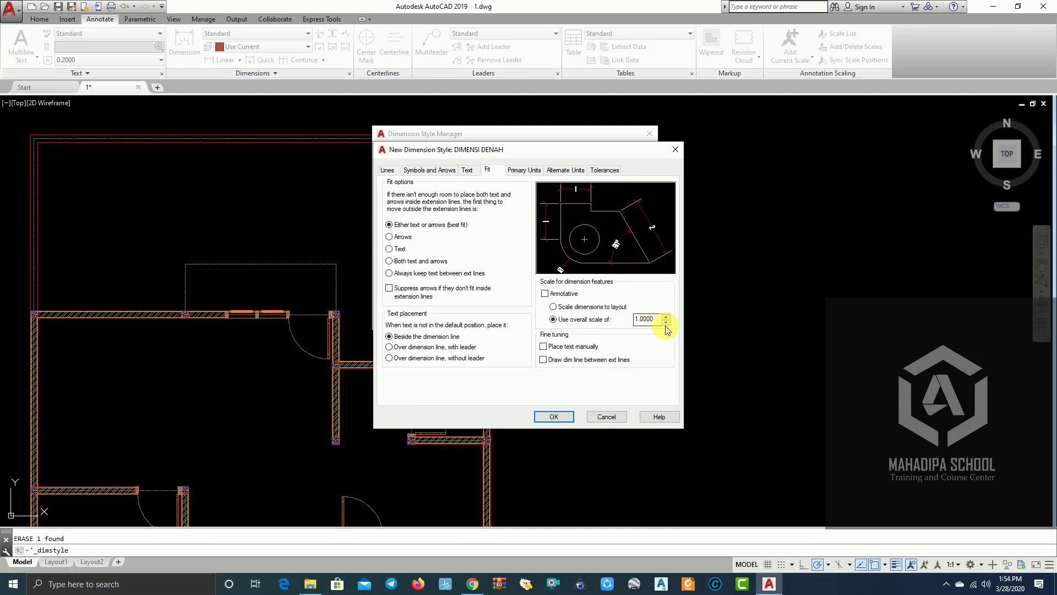
{"action": "left_click_drag", "start_coordinate": [660, 319], "coordinate": [613, 322]}
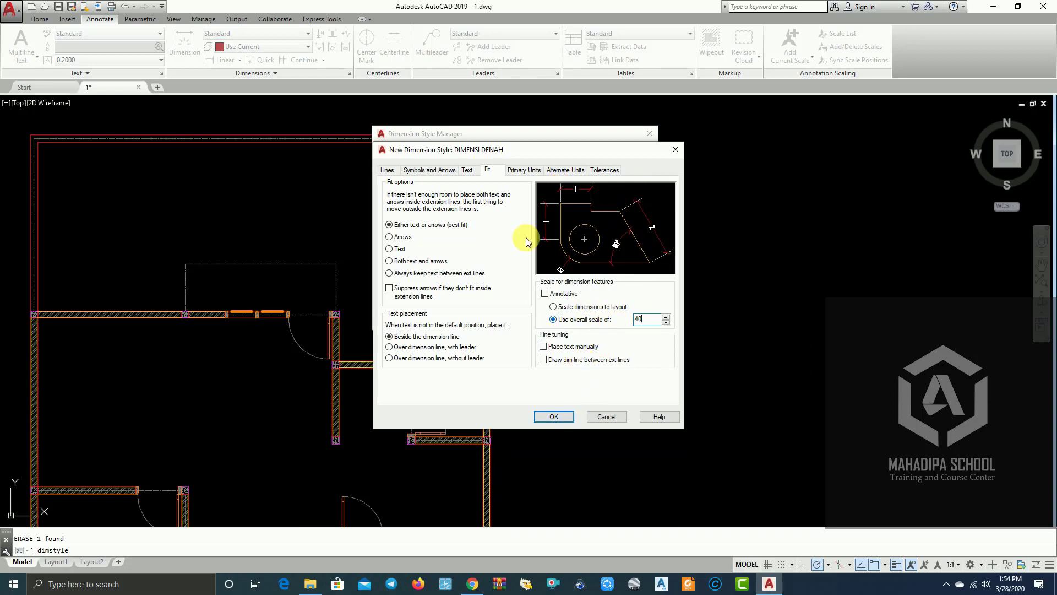
Make DIMENSI DENAH current and draw a trial 4500 vertical dimension along the right wall
{"action": "left_click", "coordinate": [556, 417]}
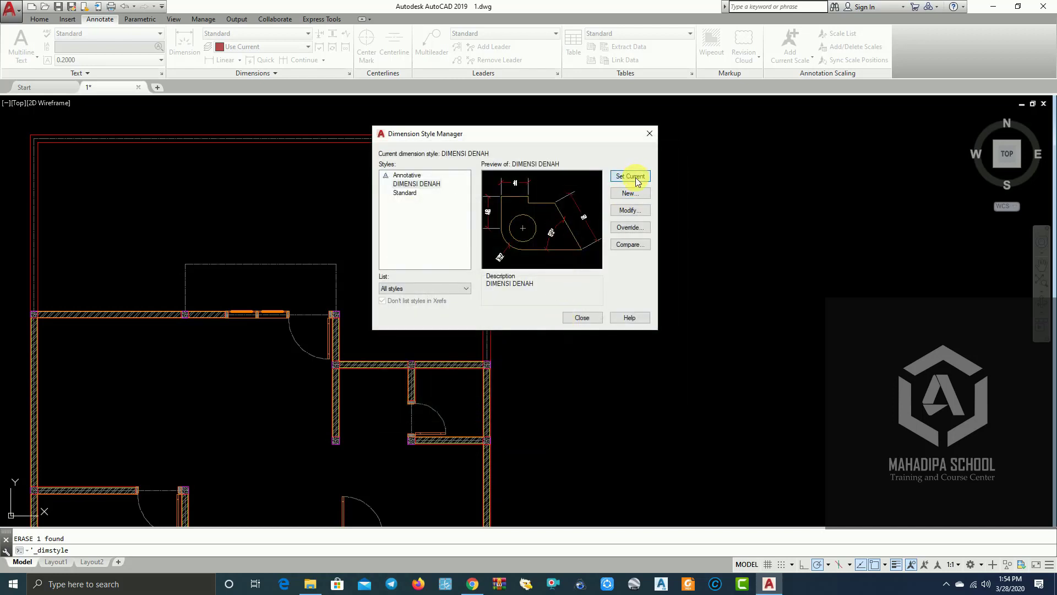
{"action": "left_click", "coordinate": [582, 317]}
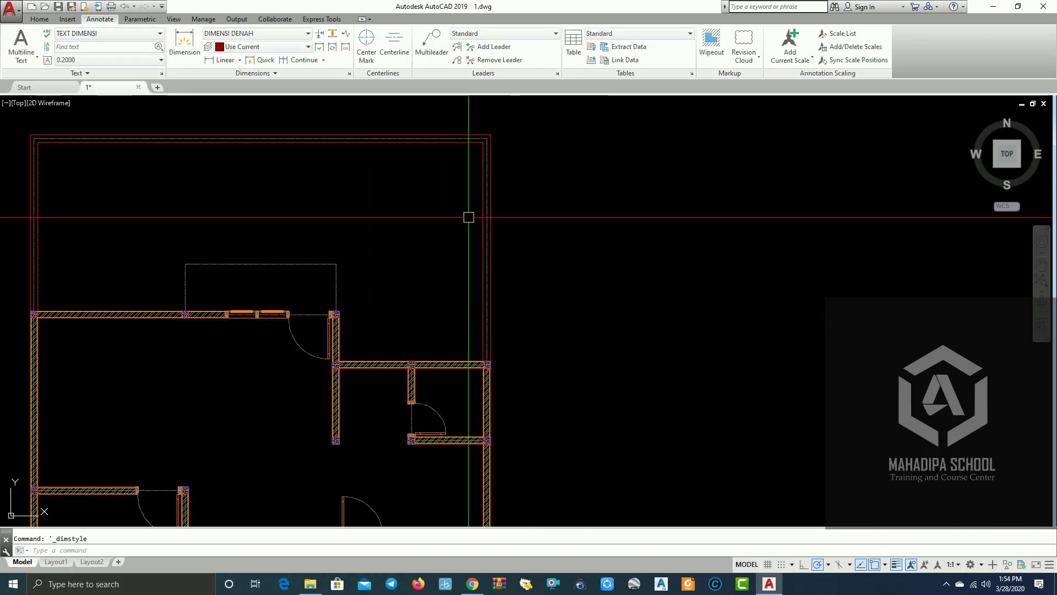
{"action": "left_click", "coordinate": [242, 59]}
{"action": "scroll", "coordinate": [489, 127], "scroll_direction": "up", "scroll_amount": 3}
{"action": "scroll", "coordinate": [495, 124], "scroll_direction": "up", "scroll_amount": 2}
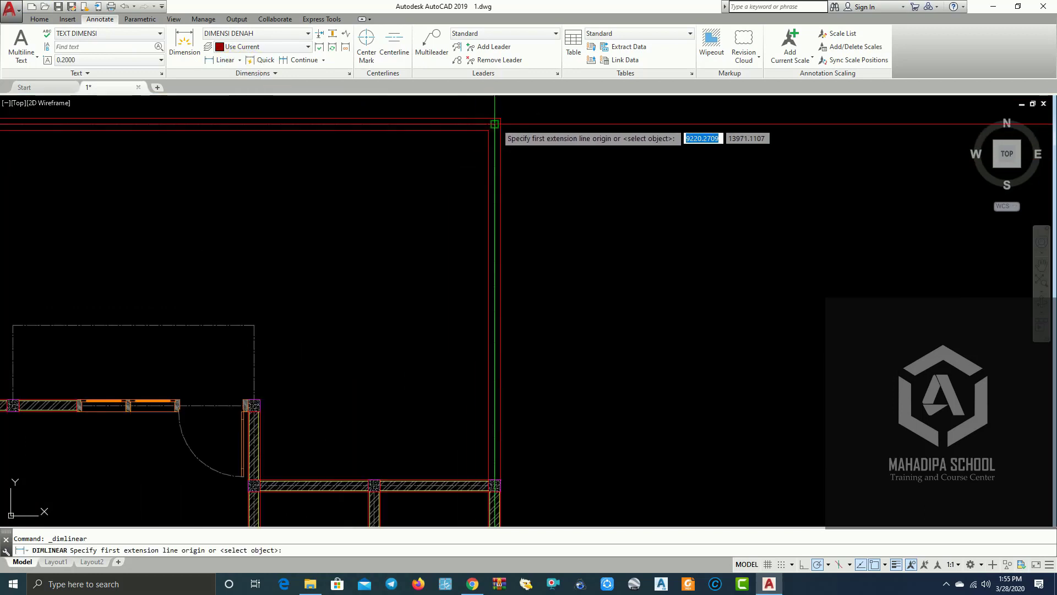
{"action": "left_click", "coordinate": [495, 124]}
{"action": "scroll", "coordinate": [485, 259], "scroll_direction": "up", "scroll_amount": 2}
{"action": "scroll", "coordinate": [440, 419], "scroll_direction": "up", "scroll_amount": 2}
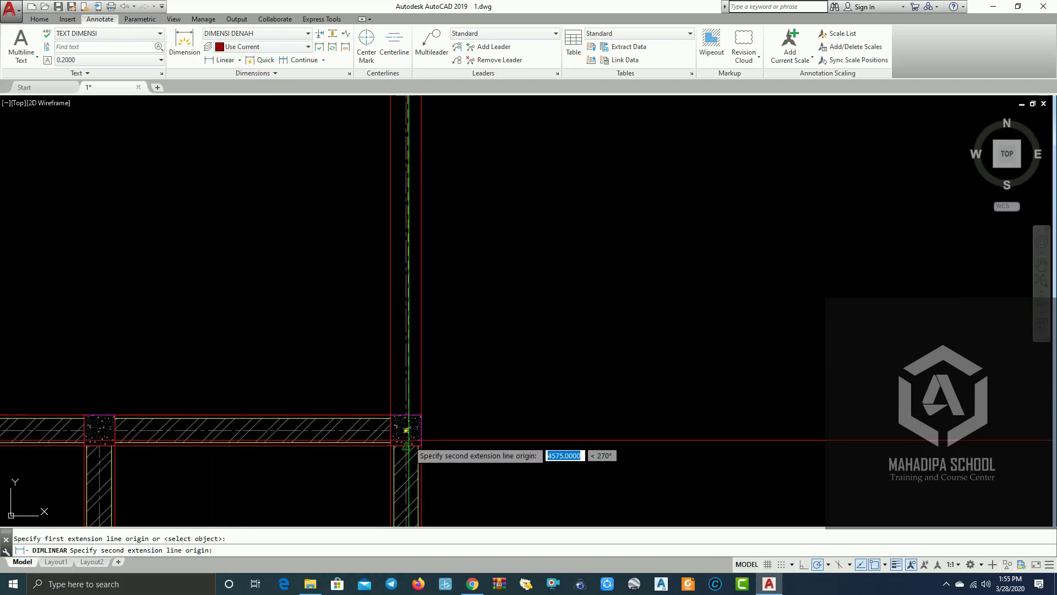
{"action": "left_click", "coordinate": [406, 429]}
{"action": "scroll", "coordinate": [406, 428], "scroll_direction": "down", "scroll_amount": 1}
{"action": "scroll", "coordinate": [460, 260], "scroll_direction": "down", "scroll_amount": 2}
{"action": "scroll", "coordinate": [457, 258], "scroll_direction": "up", "scroll_amount": 1}
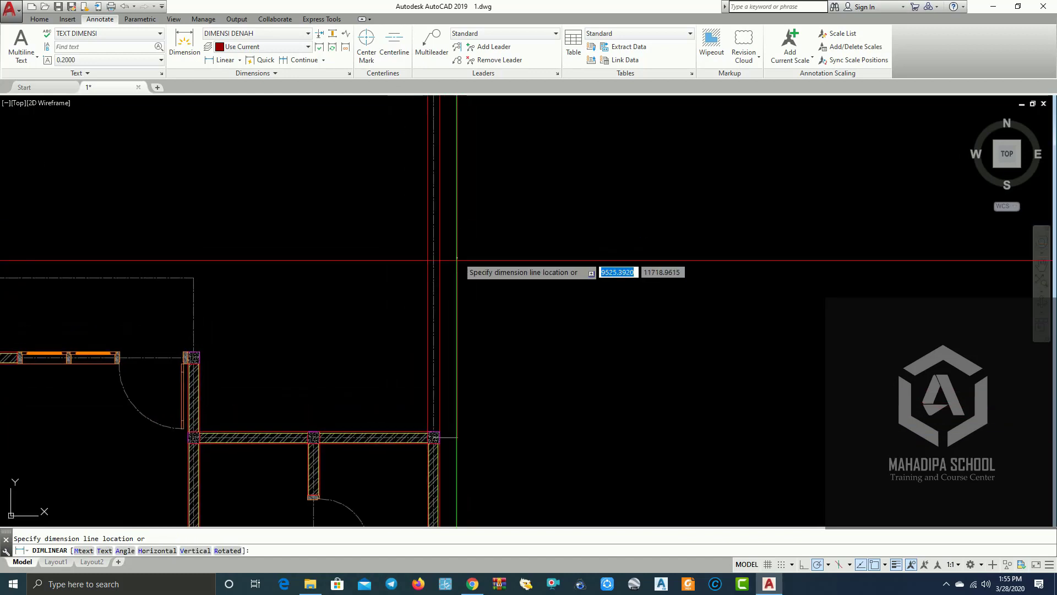
{"action": "scroll", "coordinate": [457, 259], "scroll_direction": "up", "scroll_amount": 1}
{"action": "scroll", "coordinate": [449, 286], "scroll_direction": "up", "scroll_amount": 1}
{"action": "scroll", "coordinate": [437, 220], "scroll_direction": "up", "scroll_amount": 1}
{"action": "left_click", "coordinate": [452, 268]}
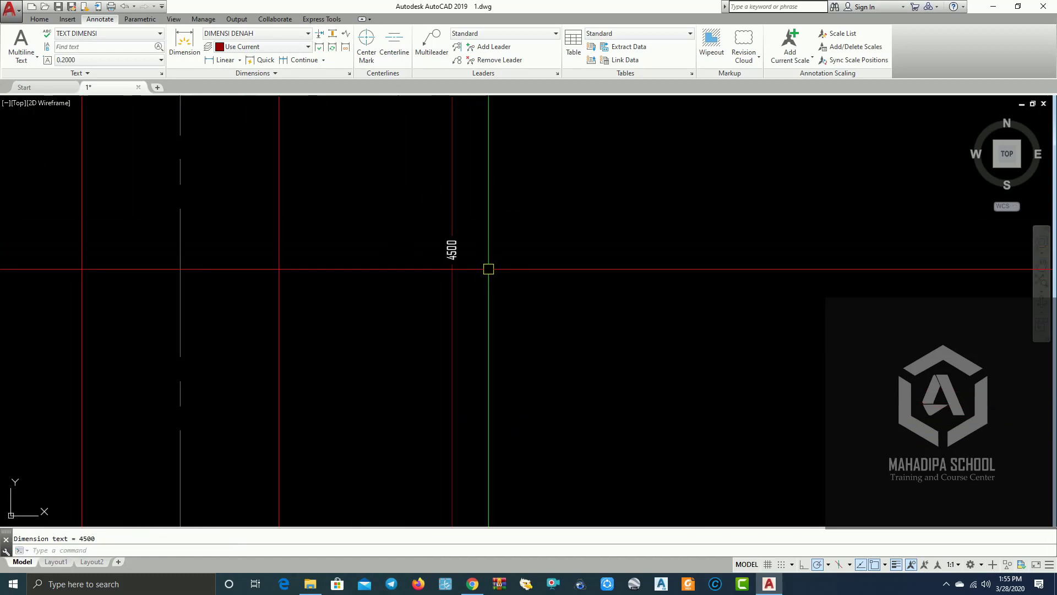
Select the trial 4500 dimension and erase it
{"action": "scroll", "coordinate": [488, 268], "scroll_direction": "down", "scroll_amount": 4}
{"action": "scroll", "coordinate": [494, 303], "scroll_direction": "up", "scroll_amount": 2}
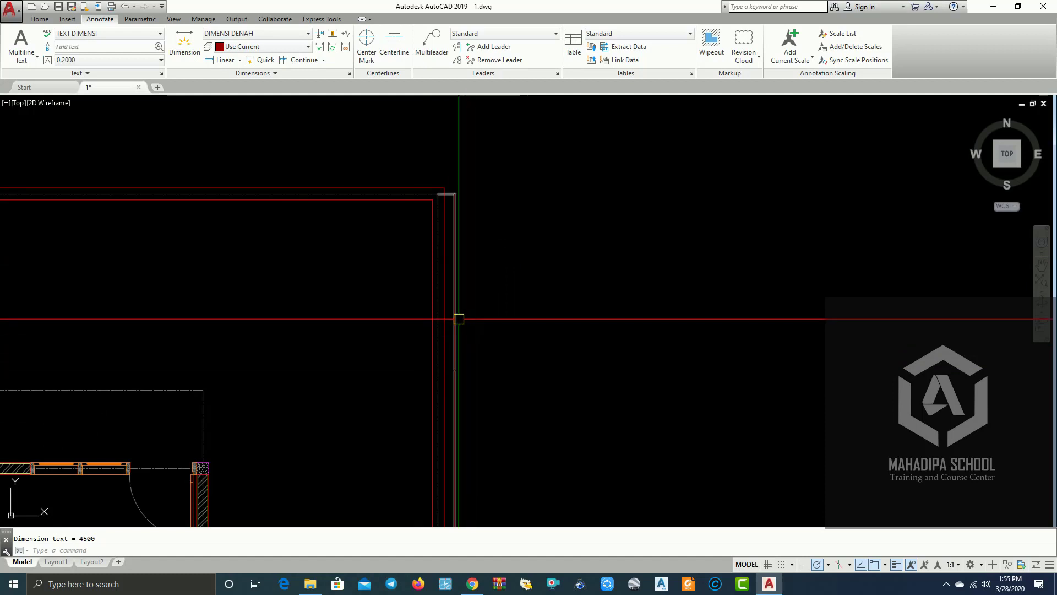
{"action": "scroll", "coordinate": [436, 114], "scroll_direction": "up", "scroll_amount": 1}
{"action": "scroll", "coordinate": [453, 116], "scroll_direction": "up", "scroll_amount": 1}
{"action": "scroll", "coordinate": [483, 123], "scroll_direction": "up", "scroll_amount": 1}
{"action": "scroll", "coordinate": [476, 195], "scroll_direction": "up", "scroll_amount": 1}
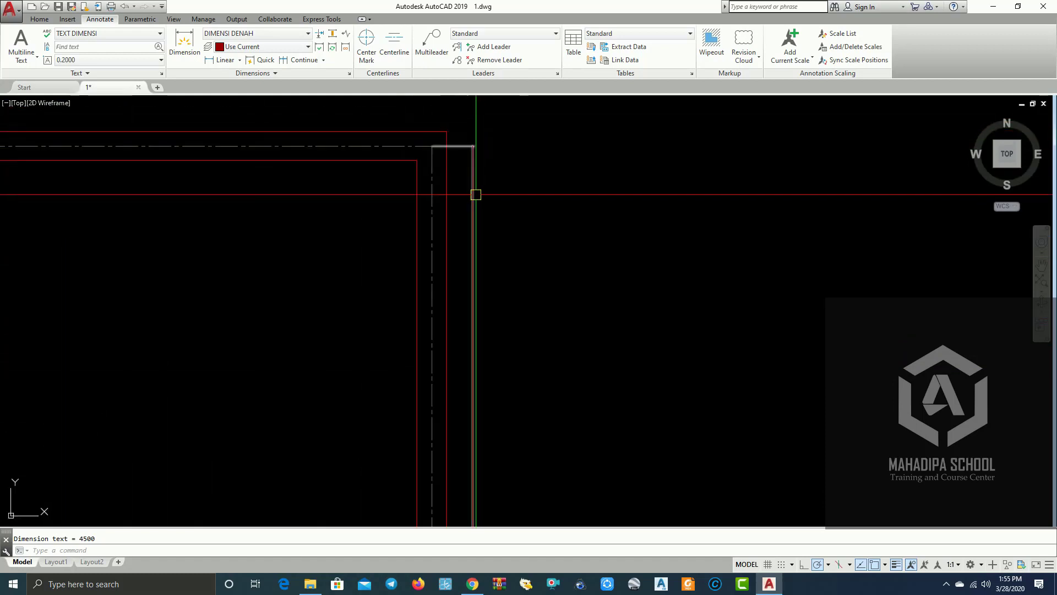
{"action": "scroll", "coordinate": [476, 194], "scroll_direction": "down", "scroll_amount": 3}
{"action": "left_click", "coordinate": [478, 220]}
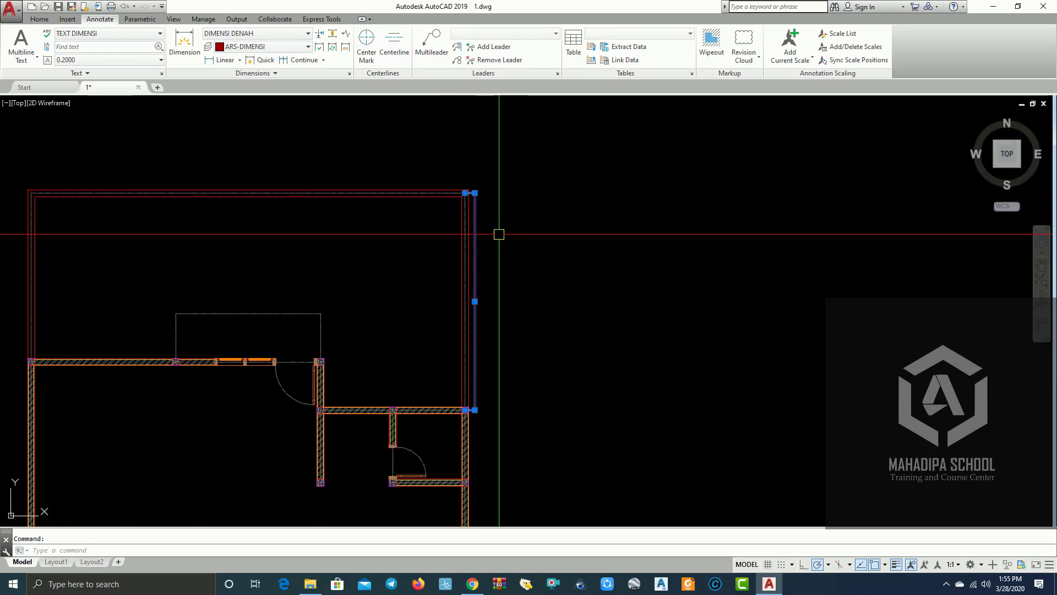
{"action": "type", "text": "E"}
{"action": "key", "text": "Return"}
{"action": "scroll", "coordinate": [491, 275], "scroll_direction": "up", "scroll_amount": 2}
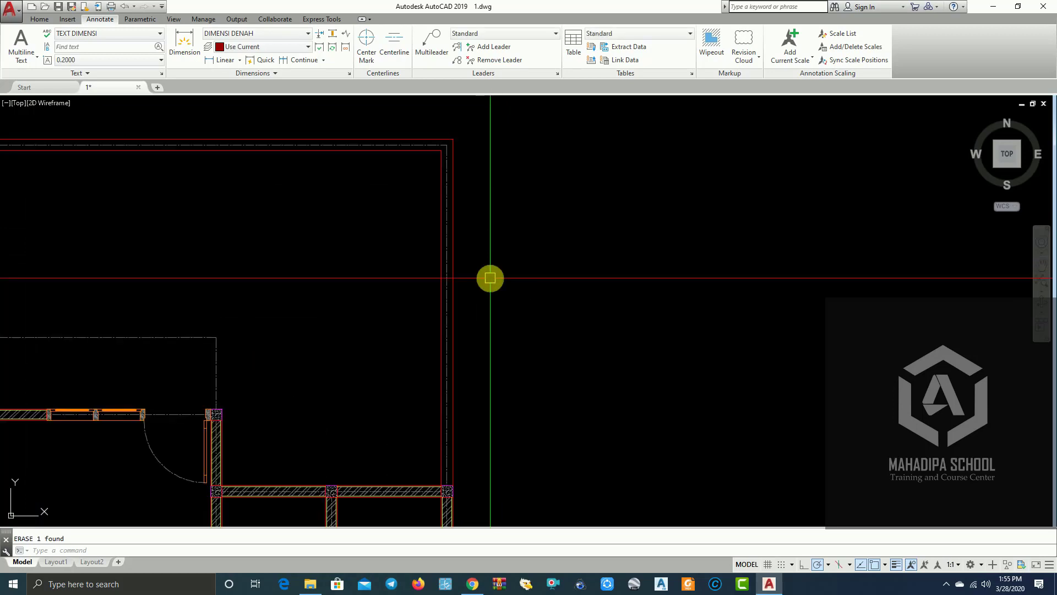
Set the DIMENSI DENAH style's overall scale to 400
{"action": "type", "text": "d"}
{"action": "key", "text": "Return"}
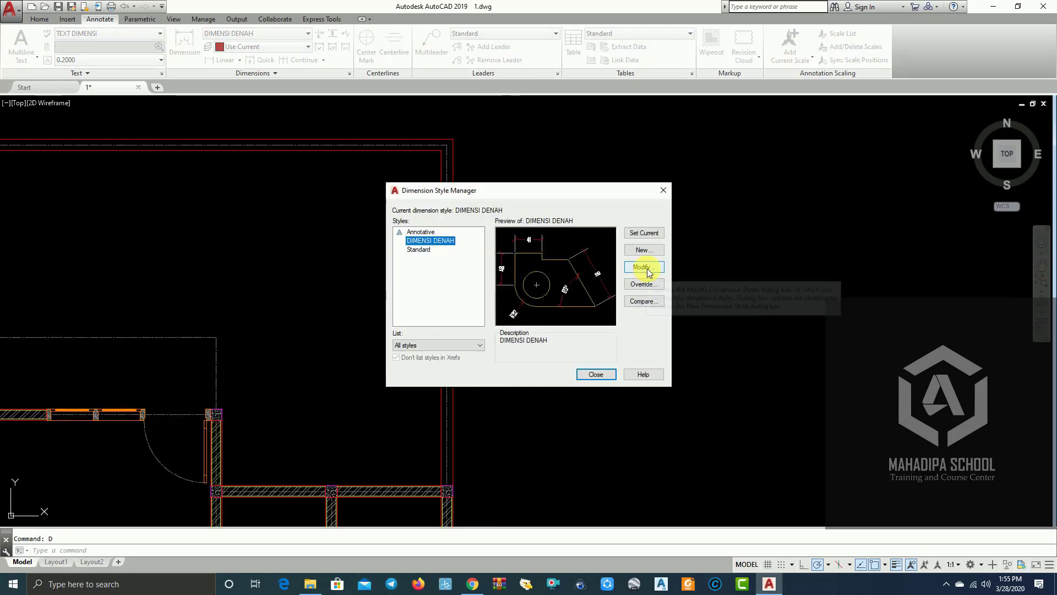
{"action": "left_click", "coordinate": [647, 270]}
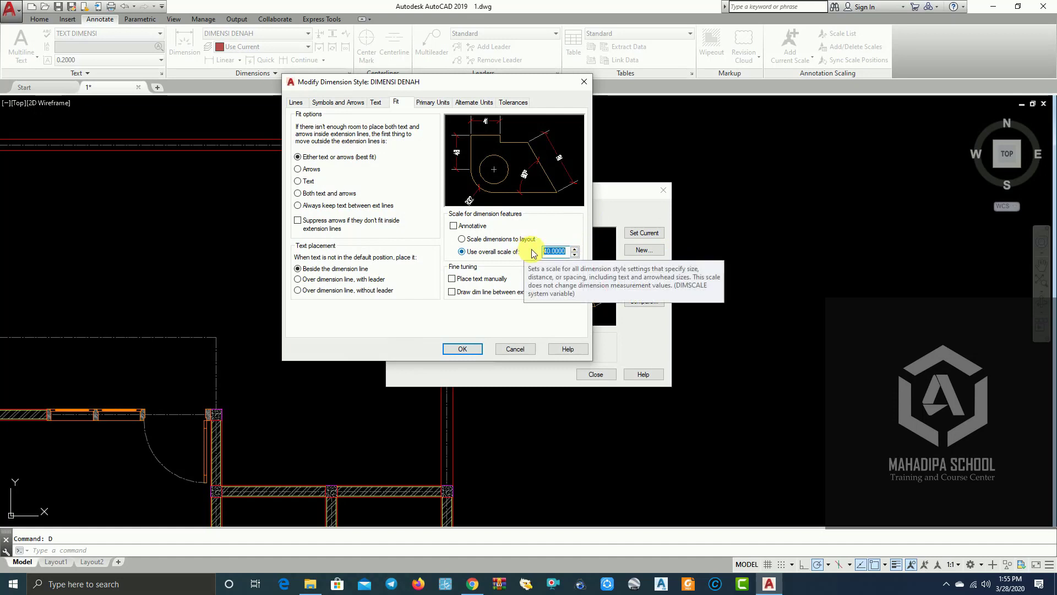
{"action": "type", "text": "400"}
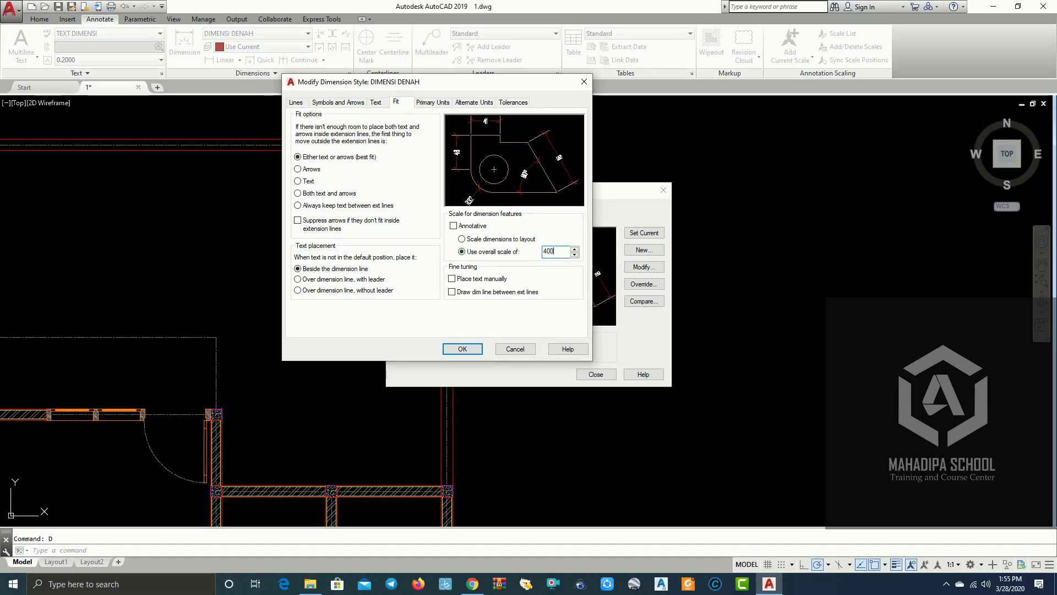
{"action": "left_click", "coordinate": [463, 350]}
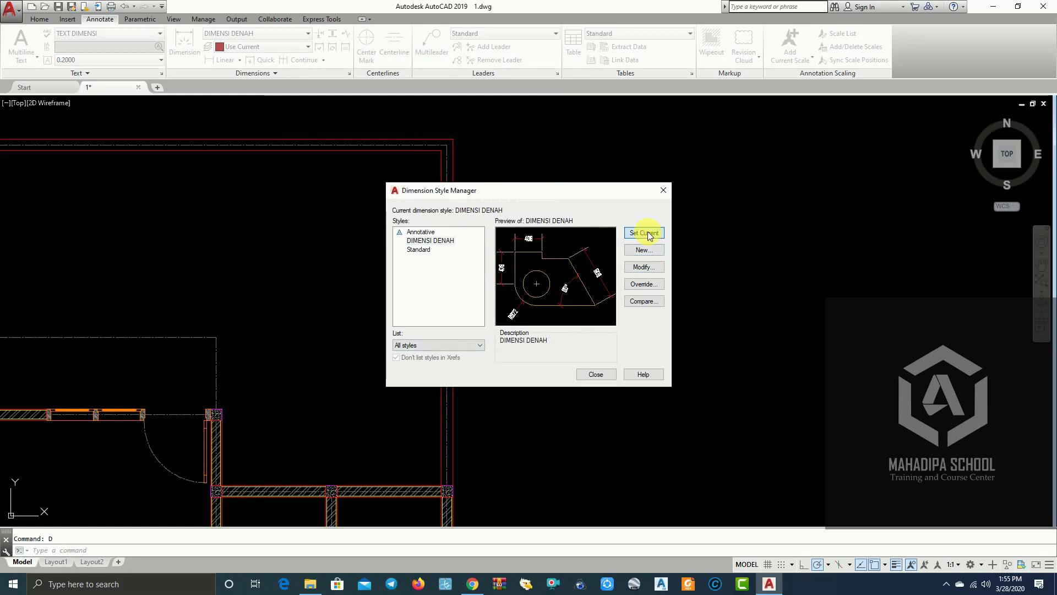
{"action": "left_click", "coordinate": [597, 375]}
Draw a test vertical 4500 linear dimension along the right wall
{"action": "left_click", "coordinate": [223, 58]}
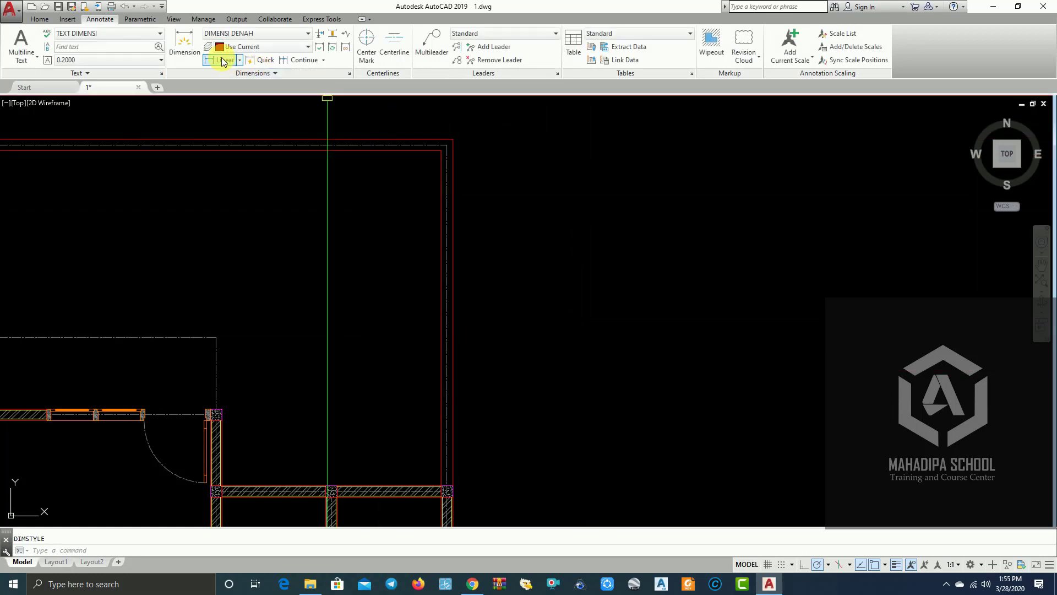
{"action": "left_click", "coordinate": [452, 140]}
{"action": "middle_click_drag", "start_coordinate": [449, 352], "coordinate": [449, 269]}
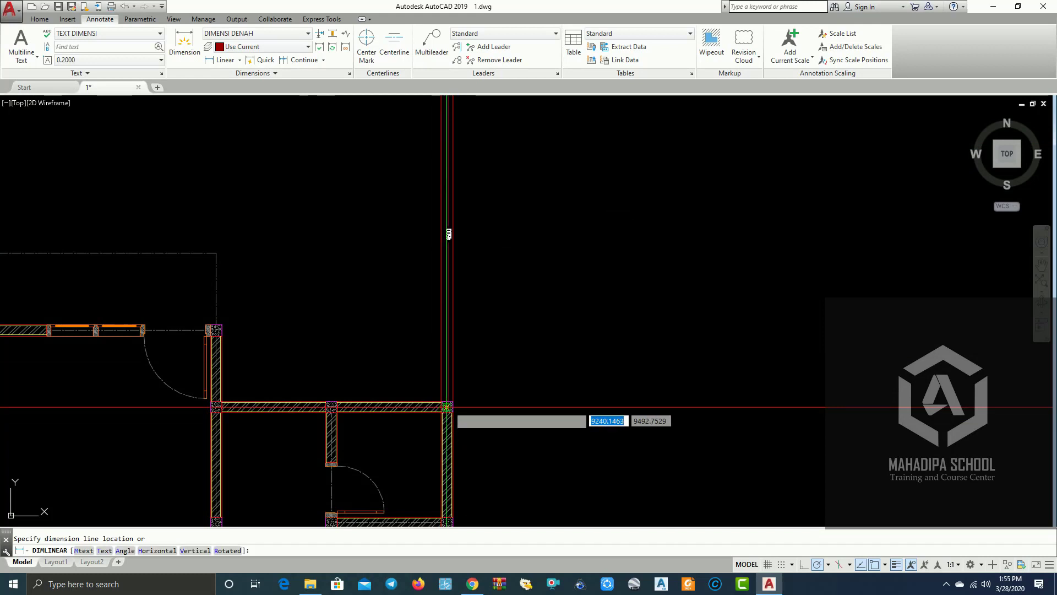
{"action": "scroll", "coordinate": [495, 297], "scroll_direction": "down", "scroll_amount": 3}
{"action": "left_click", "coordinate": [460, 220]}
{"action": "middle_click_drag", "start_coordinate": [468, 234], "coordinate": [511, 231]}
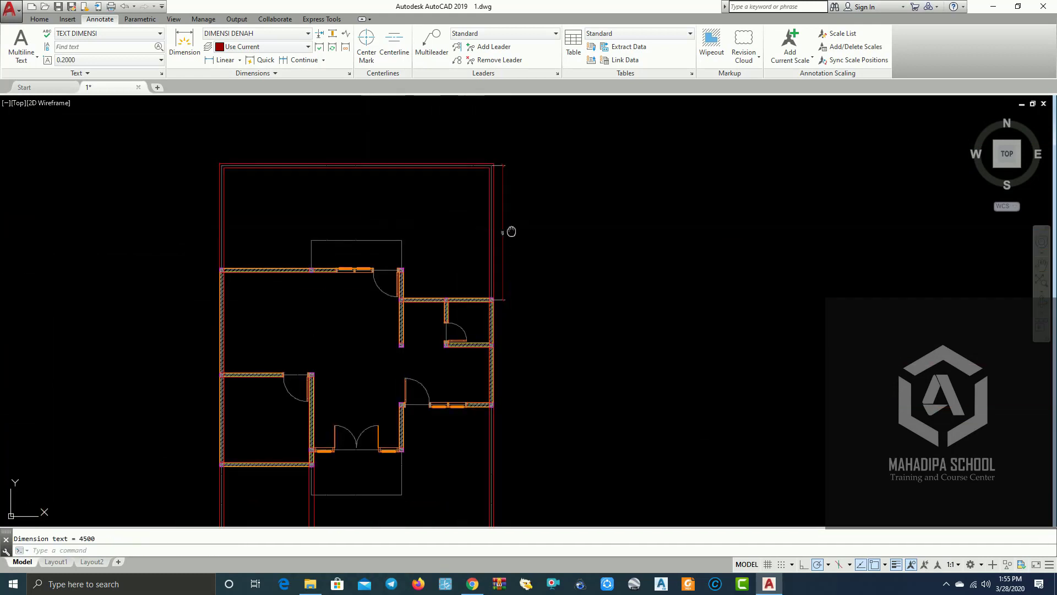
{"action": "scroll", "coordinate": [500, 266], "scroll_direction": "up", "scroll_amount": 3}
{"action": "scroll", "coordinate": [495, 264], "scroll_direction": "up", "scroll_amount": 2}
{"action": "scroll", "coordinate": [499, 289], "scroll_direction": "down", "scroll_amount": 1}
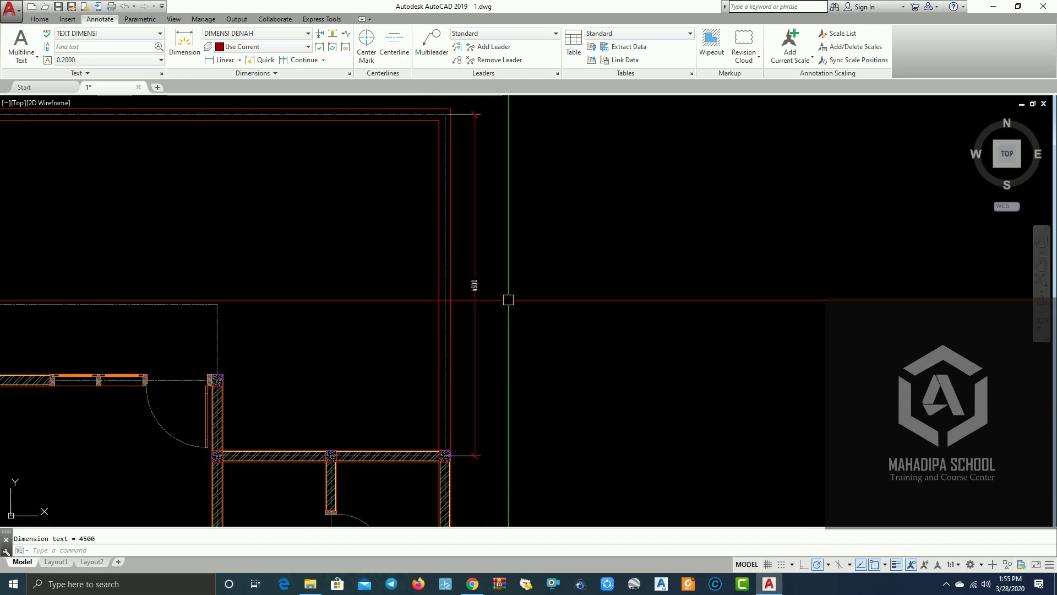
Window-select the test 4500 dimension and erase it
{"action": "left_click", "coordinate": [507, 285]}
{"action": "left_click", "coordinate": [468, 254]}
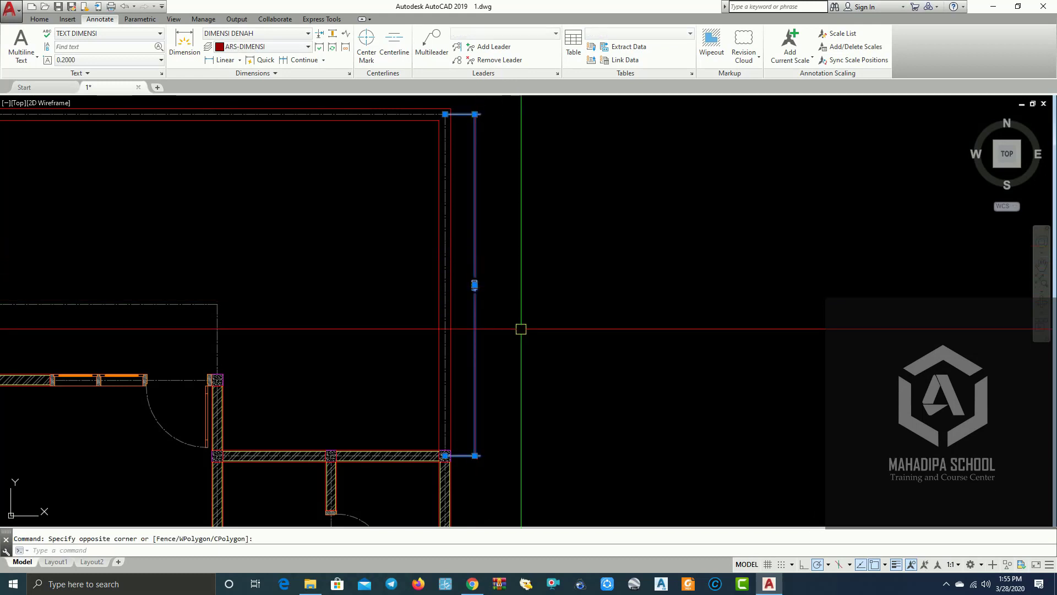
{"action": "type", "text": "E"}
{"action": "key", "text": "Return"}
{"action": "type", "text": "d"}
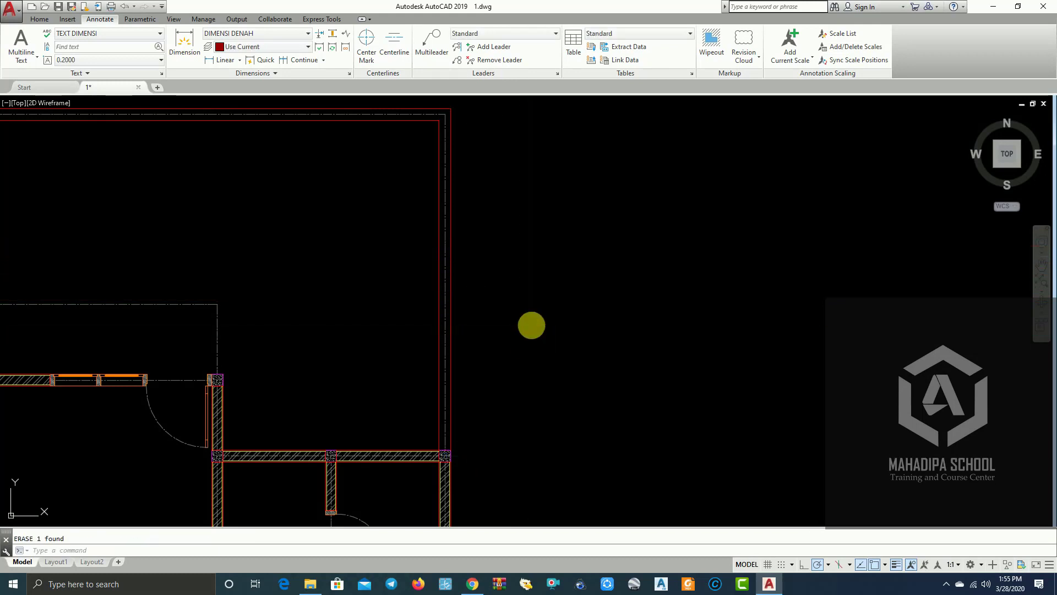
{"action": "key", "text": "Return"}
Change the DIMENSI DENAH overall scale to 65
{"action": "left_click", "coordinate": [639, 266]}
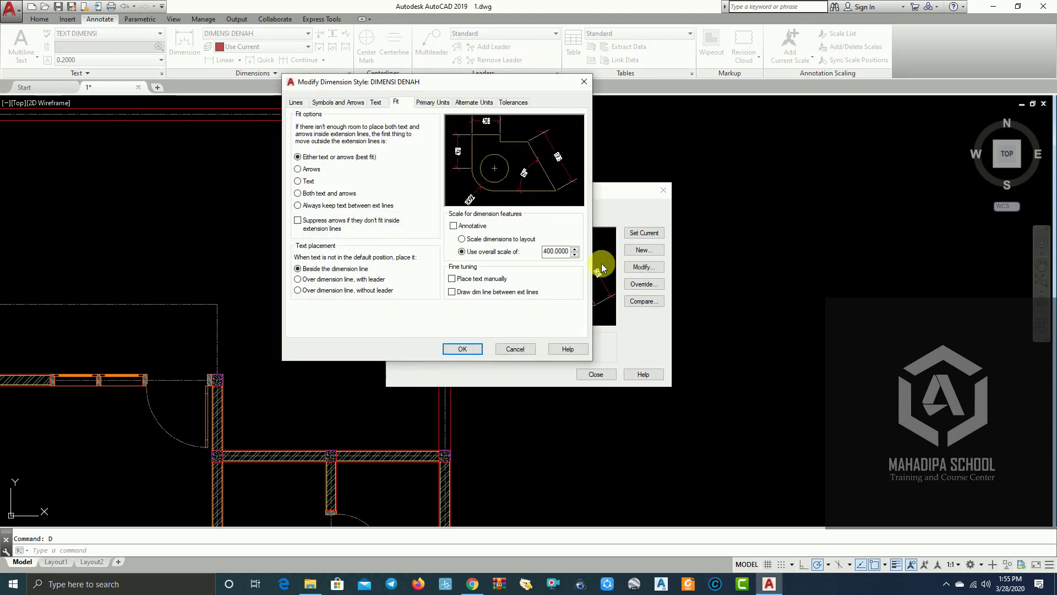
{"action": "left_click_drag", "start_coordinate": [546, 252], "coordinate": [566, 252]}
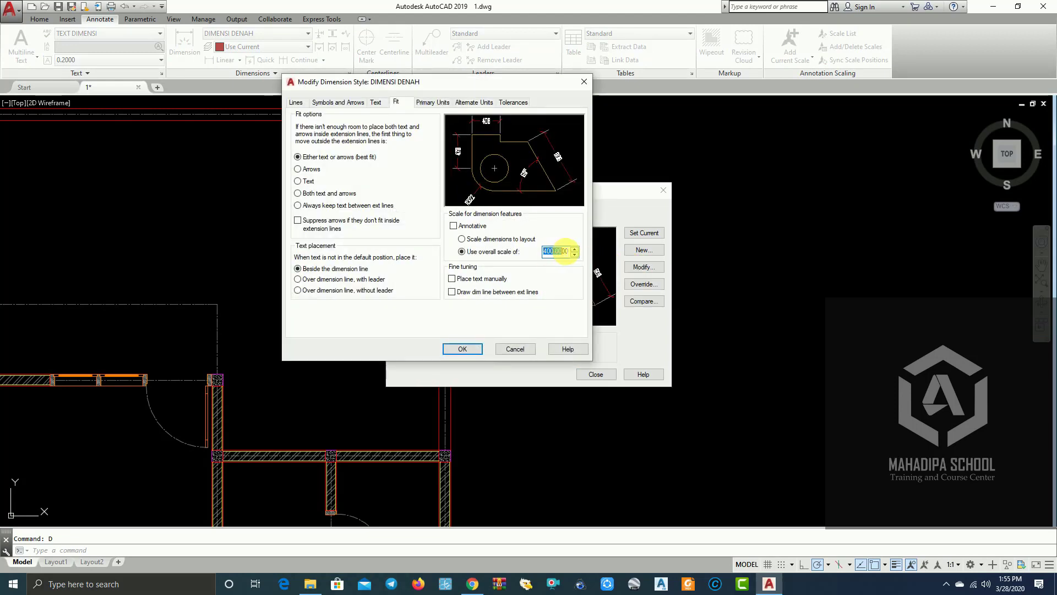
{"action": "type", "text": "650"}
{"action": "left_click", "coordinate": [463, 349]}
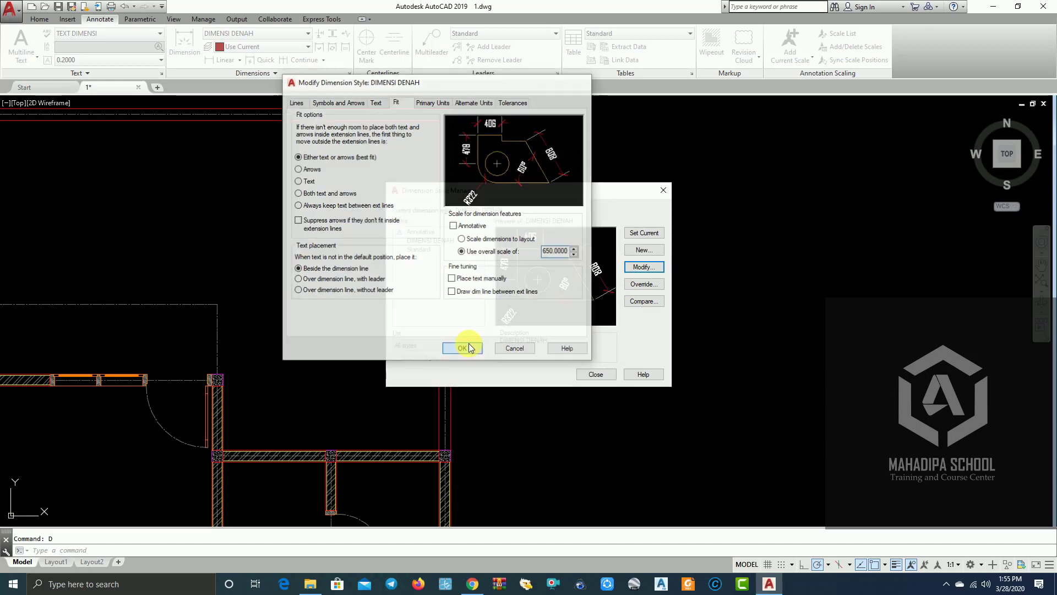
{"action": "left_click", "coordinate": [596, 375]}
Add a vertical 4500 linear dimension beside the upper room's right wall
{"action": "scroll", "coordinate": [449, 160], "scroll_direction": "down", "scroll_amount": 2}
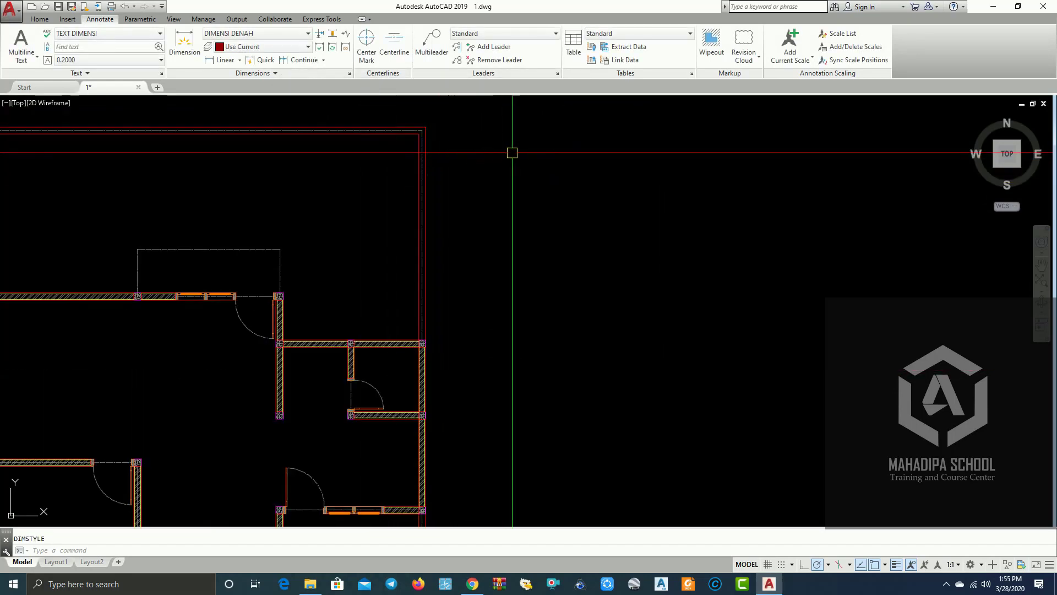
{"action": "scroll", "coordinate": [435, 154], "scroll_direction": "down", "scroll_amount": 1}
{"action": "scroll", "coordinate": [358, 127], "scroll_direction": "up", "scroll_amount": 3}
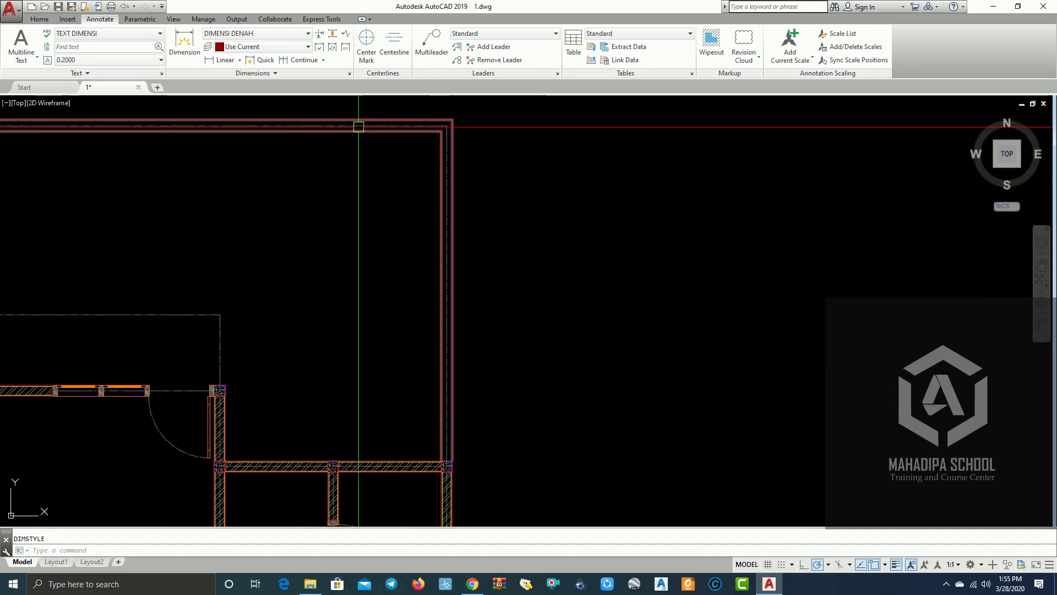
{"action": "left_click", "coordinate": [225, 62]}
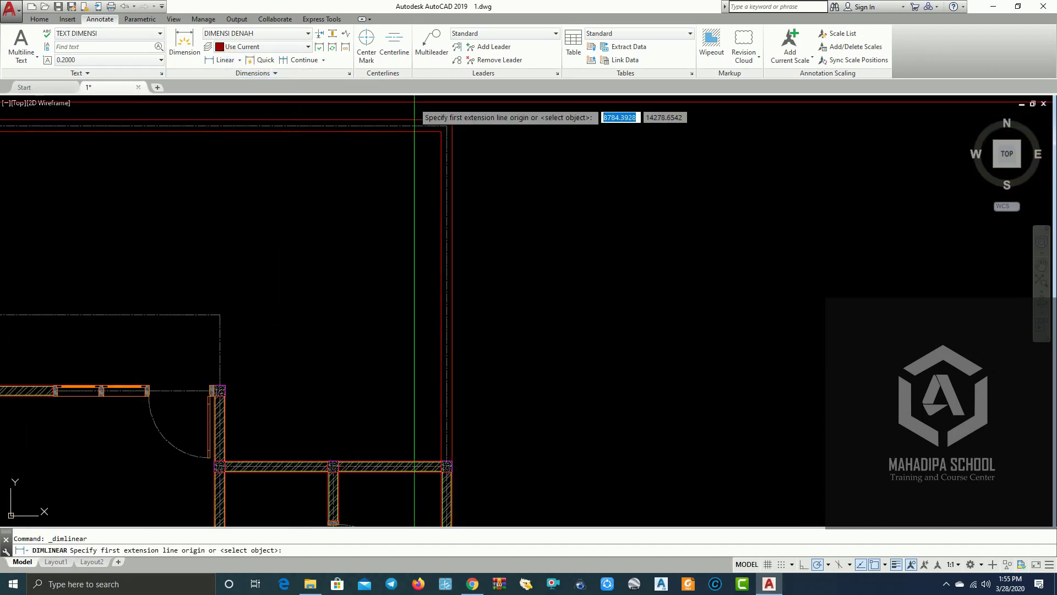
{"action": "left_click", "coordinate": [446, 126]}
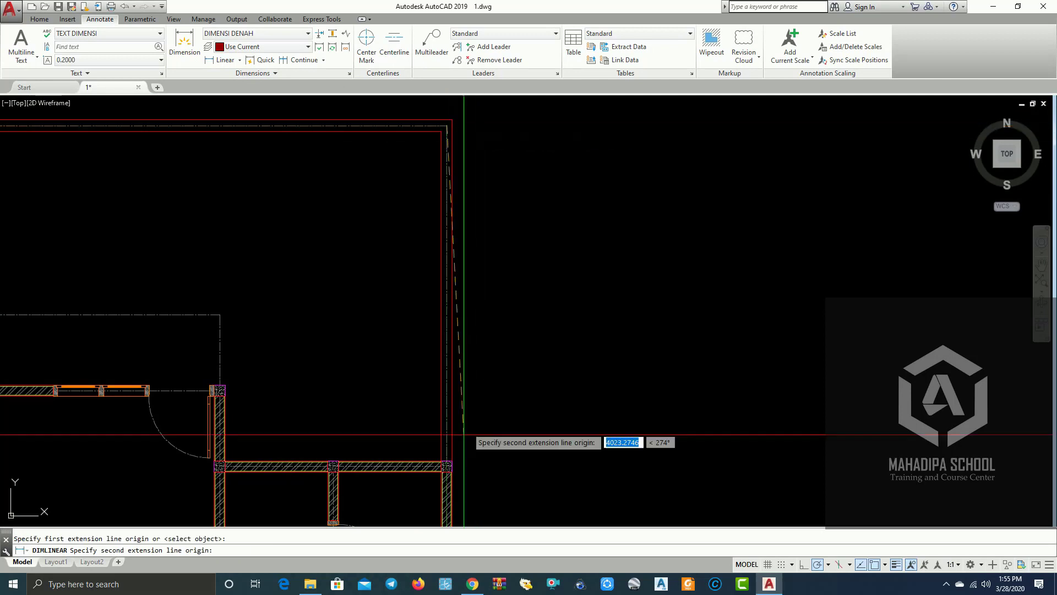
{"action": "left_click", "coordinate": [446, 466]}
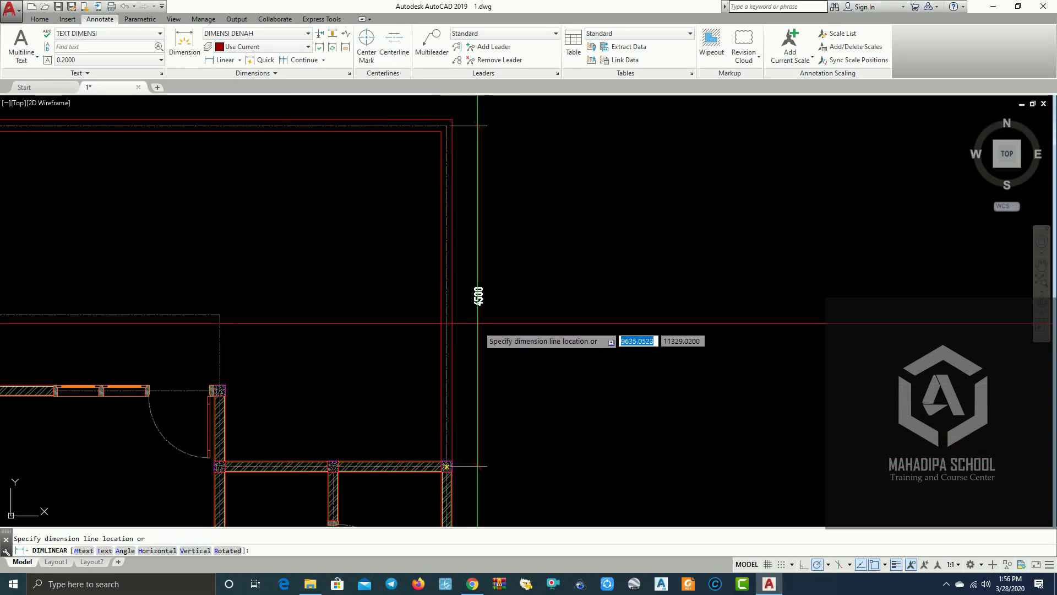
{"action": "scroll", "coordinate": [485, 322], "scroll_direction": "down", "scroll_amount": 2}
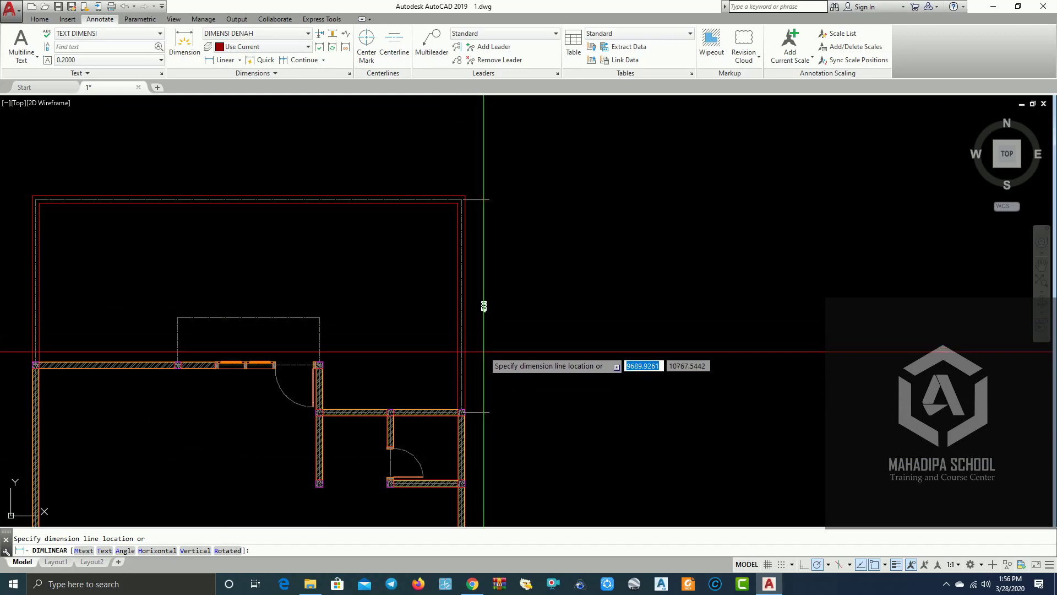
{"action": "left_click", "coordinate": [483, 356]}
Window-select the old 4500 dimension beside the right wall and clear it
{"action": "middle_click_drag", "start_coordinate": [550, 354], "coordinate": [600, 295]}
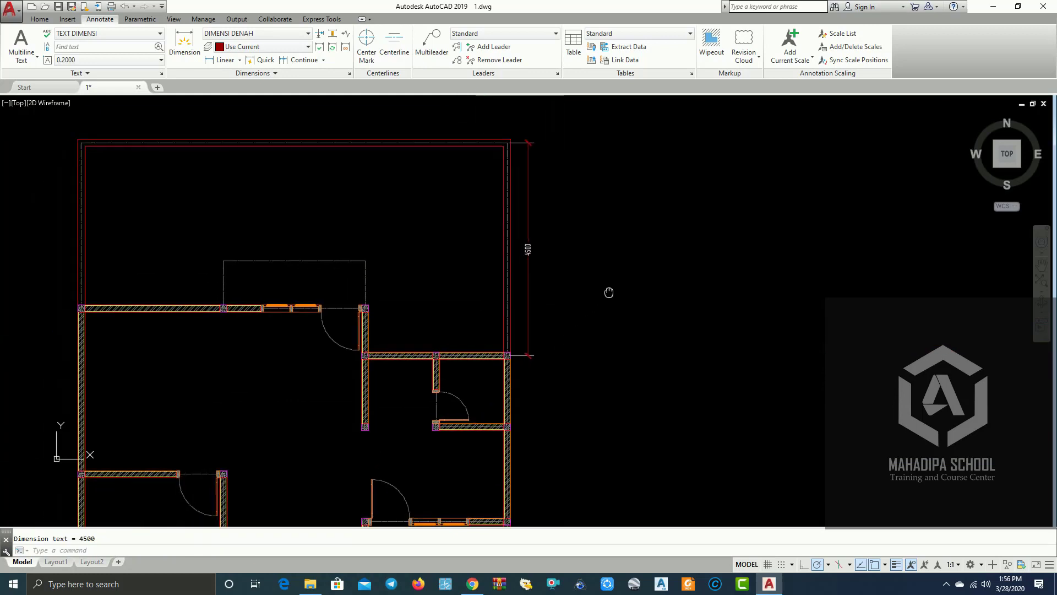
{"action": "left_click", "coordinate": [549, 270]}
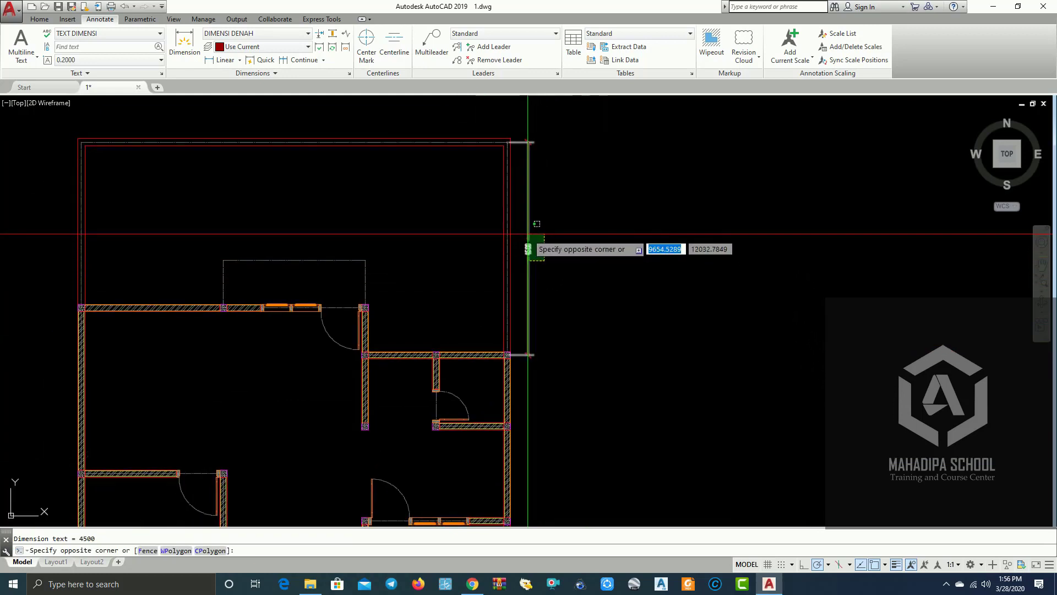
{"action": "left_click", "coordinate": [526, 240]}
{"action": "type", "text": "D"}
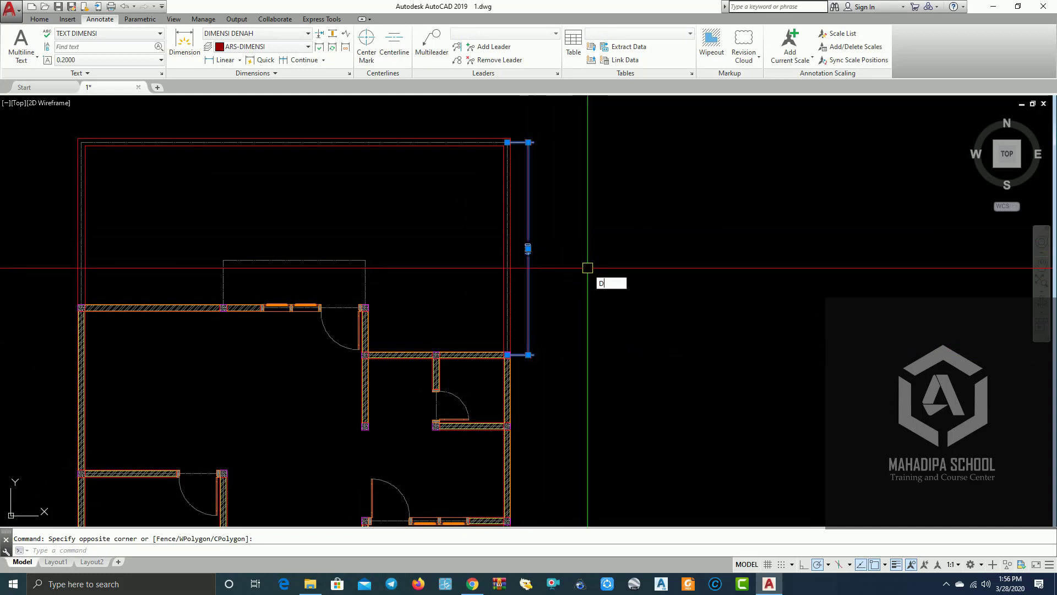
{"action": "key", "text": "Return"}
{"action": "key", "text": "Escape"}
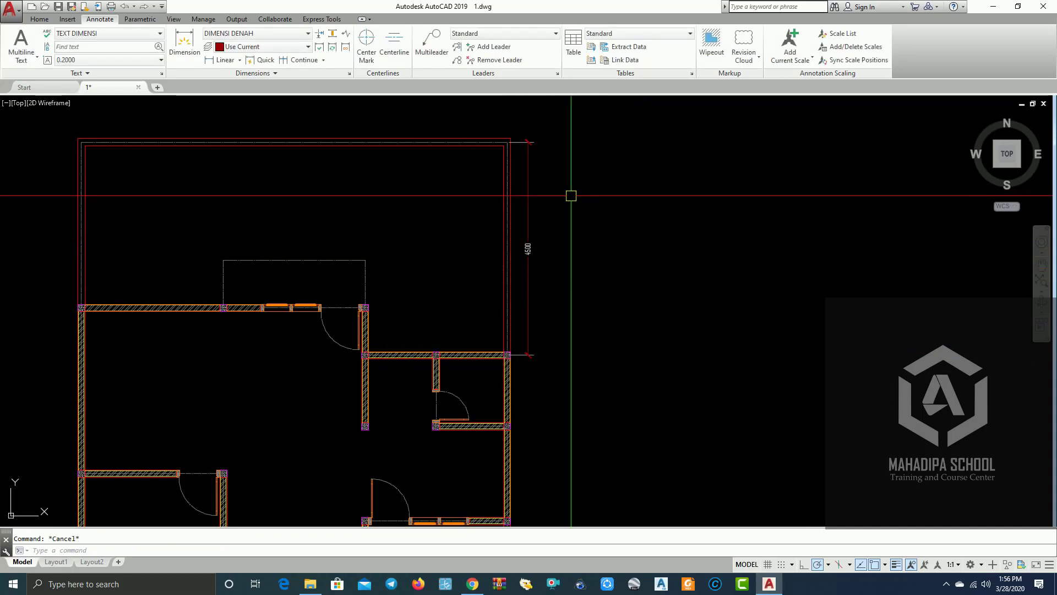
Zoom back onto the right wall and begin a selection at the existing dimension
{"action": "scroll", "coordinate": [571, 196], "scroll_direction": "up", "scroll_amount": 2}
{"action": "scroll", "coordinate": [576, 238], "scroll_direction": "up", "scroll_amount": 2}
{"action": "scroll", "coordinate": [573, 359], "scroll_direction": "up", "scroll_amount": 2}
{"action": "scroll", "coordinate": [584, 236], "scroll_direction": "up", "scroll_amount": 2}
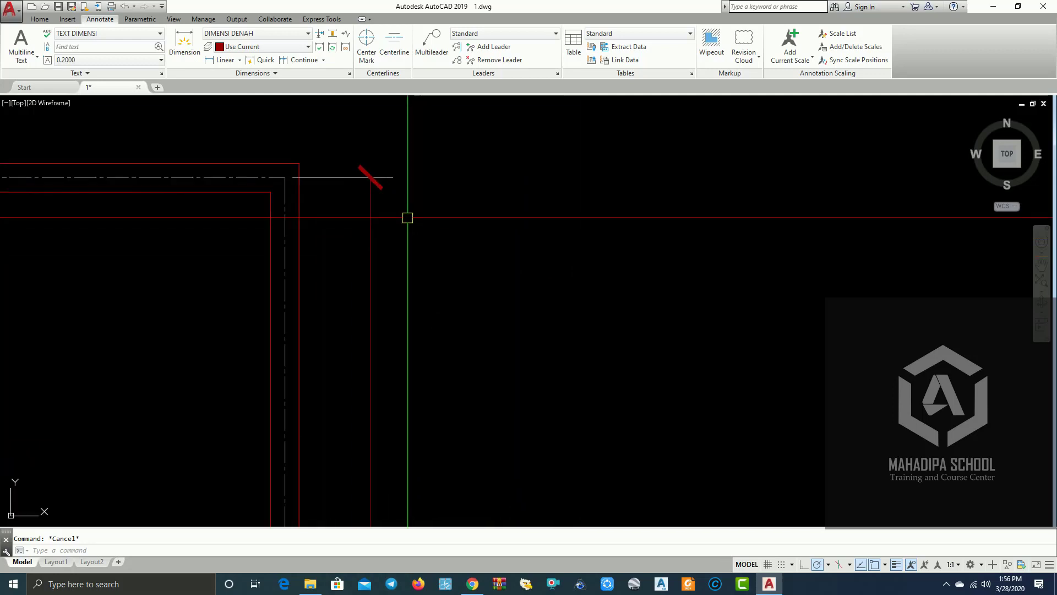
{"action": "scroll", "coordinate": [413, 221], "scroll_direction": "down", "scroll_amount": 2}
{"action": "scroll", "coordinate": [411, 204], "scroll_direction": "down", "scroll_amount": 2}
{"action": "scroll", "coordinate": [413, 248], "scroll_direction": "down", "scroll_amount": 2}
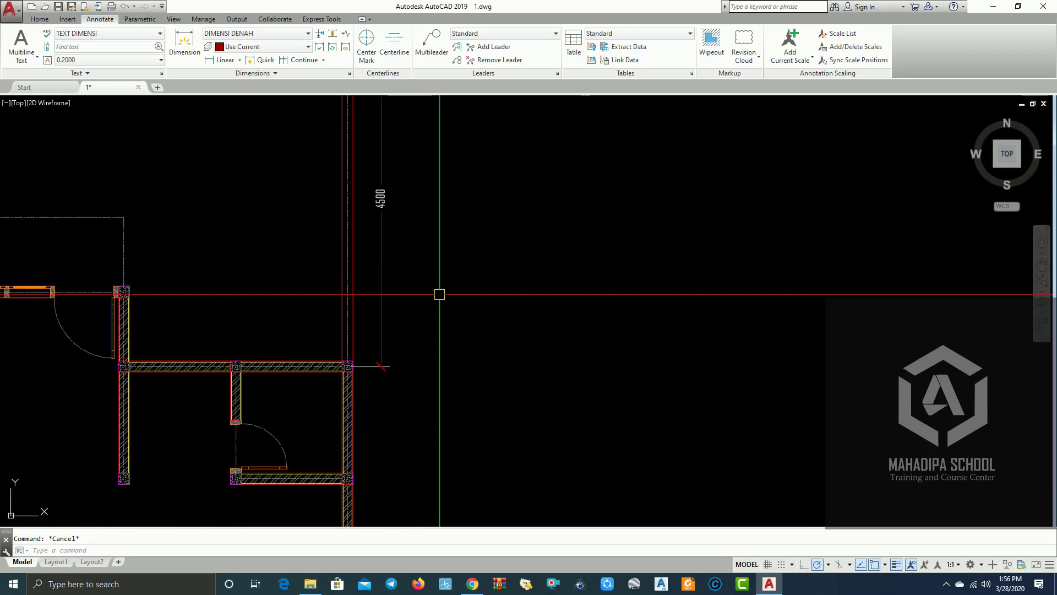
{"action": "scroll", "coordinate": [482, 371], "scroll_direction": "down", "scroll_amount": 1}
{"action": "scroll", "coordinate": [493, 330], "scroll_direction": "down", "scroll_amount": 2}
{"action": "scroll", "coordinate": [460, 301], "scroll_direction": "up", "scroll_amount": 2}
{"action": "scroll", "coordinate": [440, 314], "scroll_direction": "up", "scroll_amount": 2}
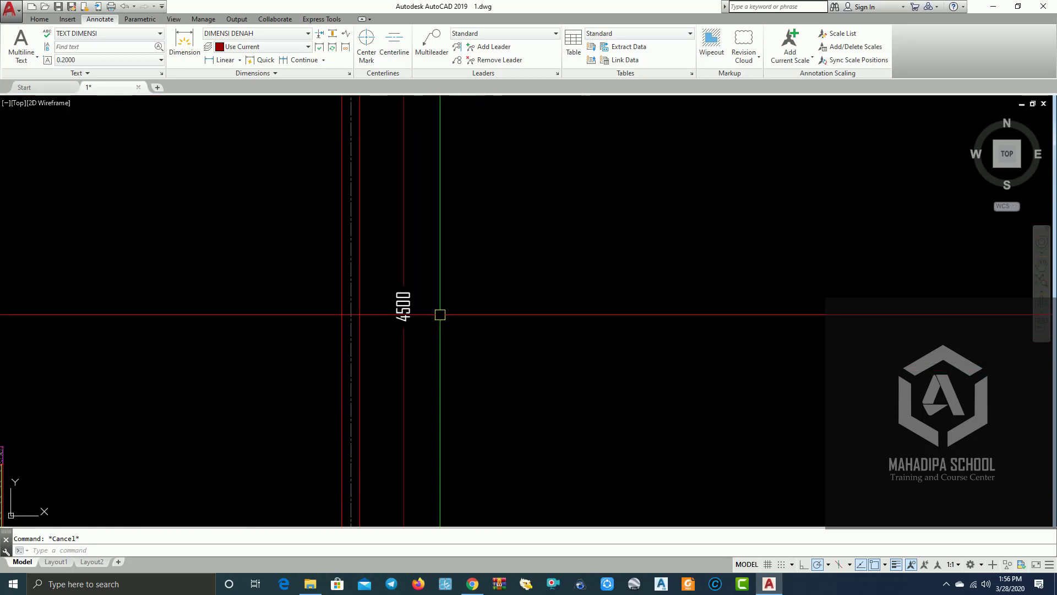
{"action": "left_click", "coordinate": [440, 315]}
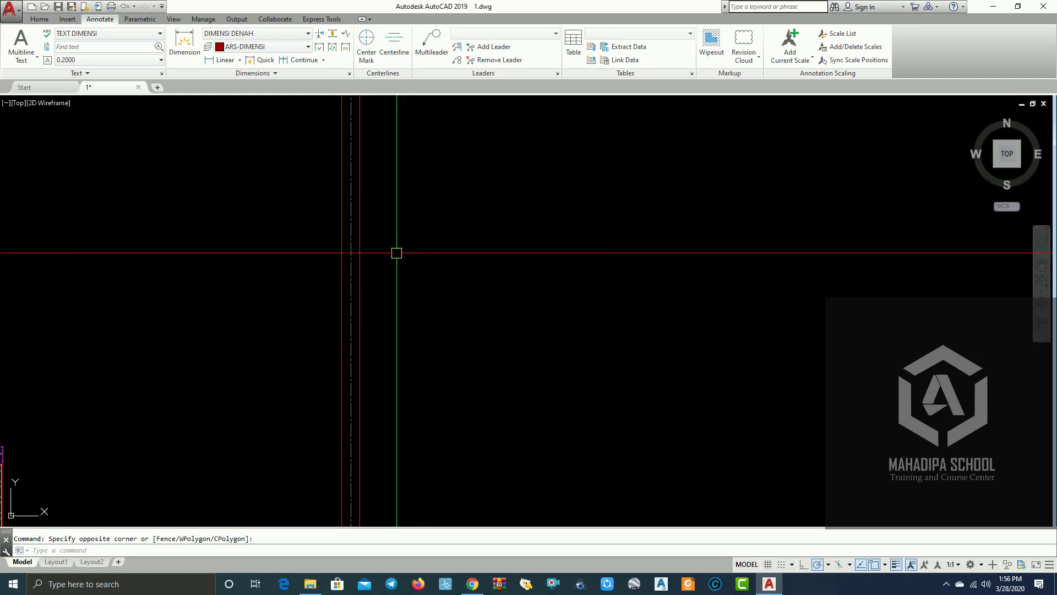
{"action": "scroll", "coordinate": [396, 253], "scroll_direction": "down", "scroll_amount": 3}
Dimension the right wall between its two corners as 4500, placed to the right
{"action": "left_click", "coordinate": [212, 59]}
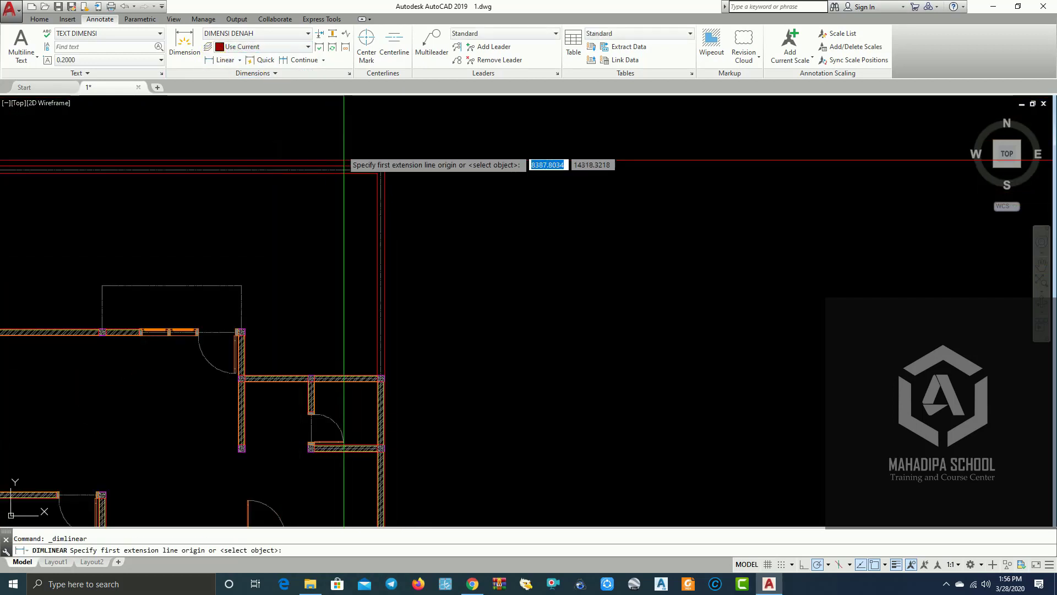
{"action": "scroll", "coordinate": [385, 160], "scroll_direction": "down", "scroll_amount": 2}
{"action": "left_click", "coordinate": [401, 160]}
{"action": "scroll", "coordinate": [401, 160], "scroll_direction": "up", "scroll_amount": 2}
{"action": "scroll", "coordinate": [445, 356], "scroll_direction": "up", "scroll_amount": 2}
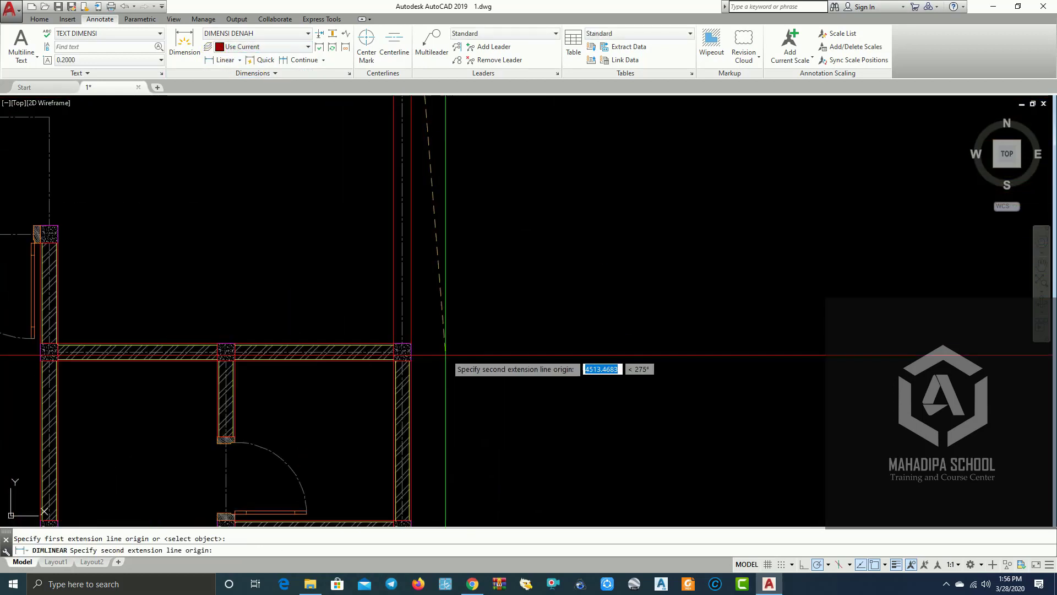
{"action": "middle_click_drag", "start_coordinate": [445, 355], "coordinate": [413, 355]}
{"action": "scroll", "coordinate": [377, 354], "scroll_direction": "down", "scroll_amount": 2}
{"action": "left_click", "coordinate": [438, 279]}
{"action": "middle_click_drag", "start_coordinate": [438, 279], "coordinate": [425, 266]}
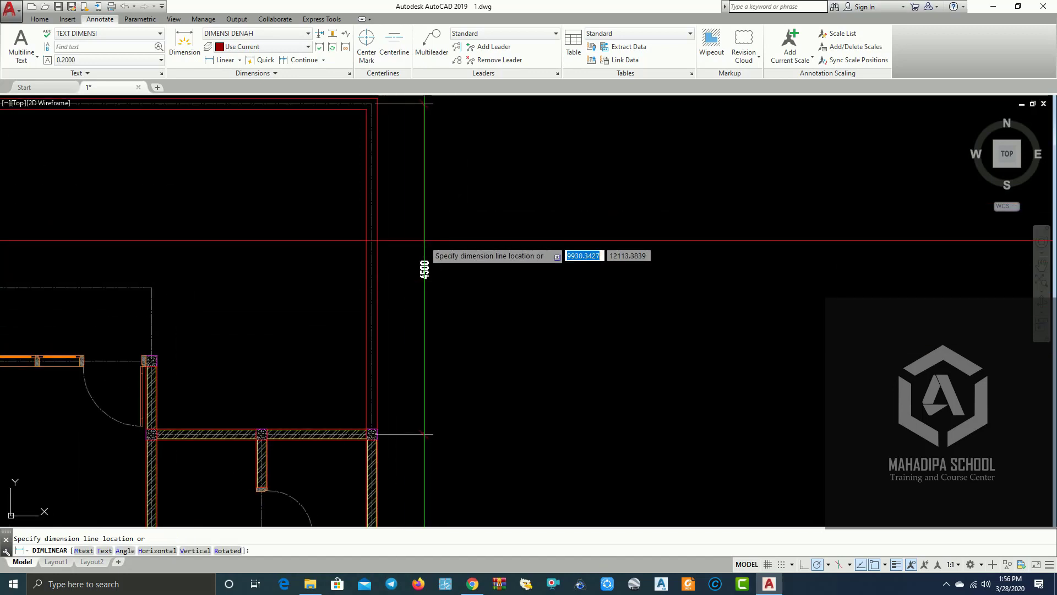
{"action": "left_click", "coordinate": [408, 211]}
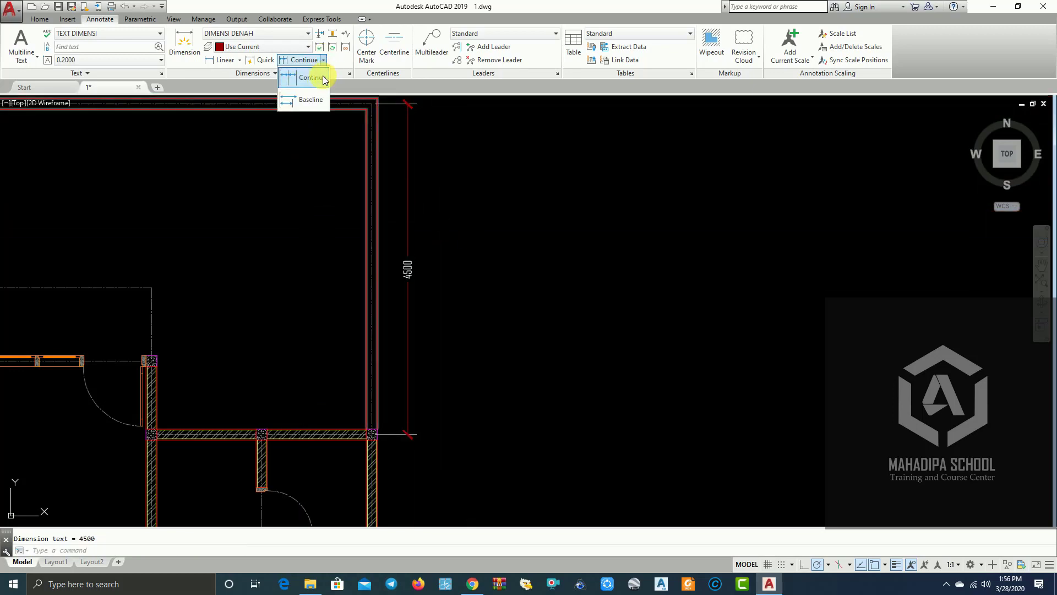
Continue the chain below the 4500 dimension with 1500 and 2000 segments
{"action": "left_click", "coordinate": [323, 80]}
{"action": "scroll", "coordinate": [448, 149], "scroll_direction": "down", "scroll_amount": 3}
{"action": "scroll", "coordinate": [440, 278], "scroll_direction": "up", "scroll_amount": 3}
{"action": "scroll", "coordinate": [373, 246], "scroll_direction": "up", "scroll_amount": 2}
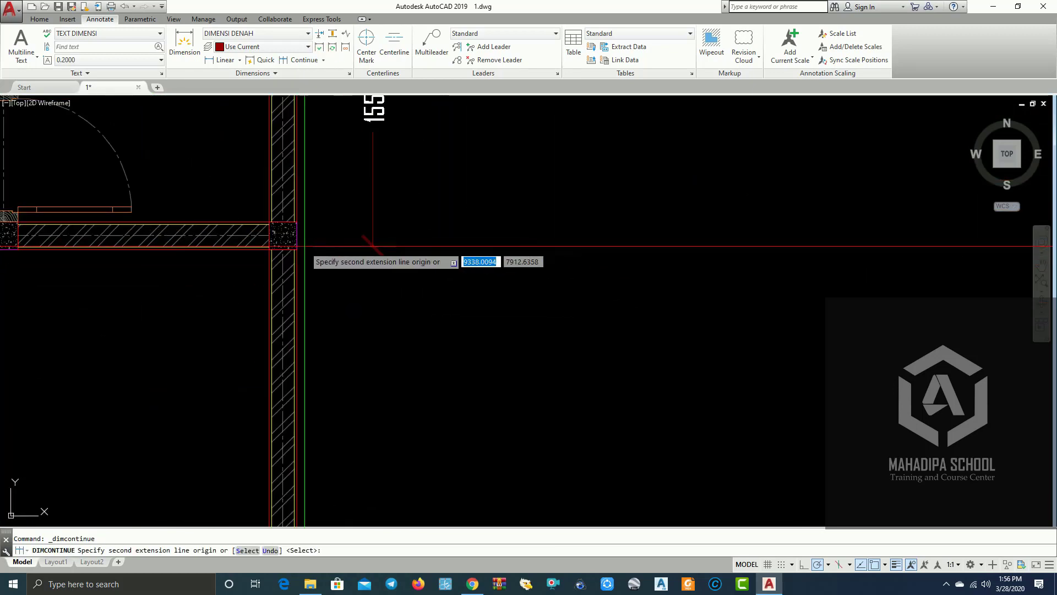
{"action": "left_click", "coordinate": [282, 235]}
{"action": "scroll", "coordinate": [331, 276], "scroll_direction": "down", "scroll_amount": 3}
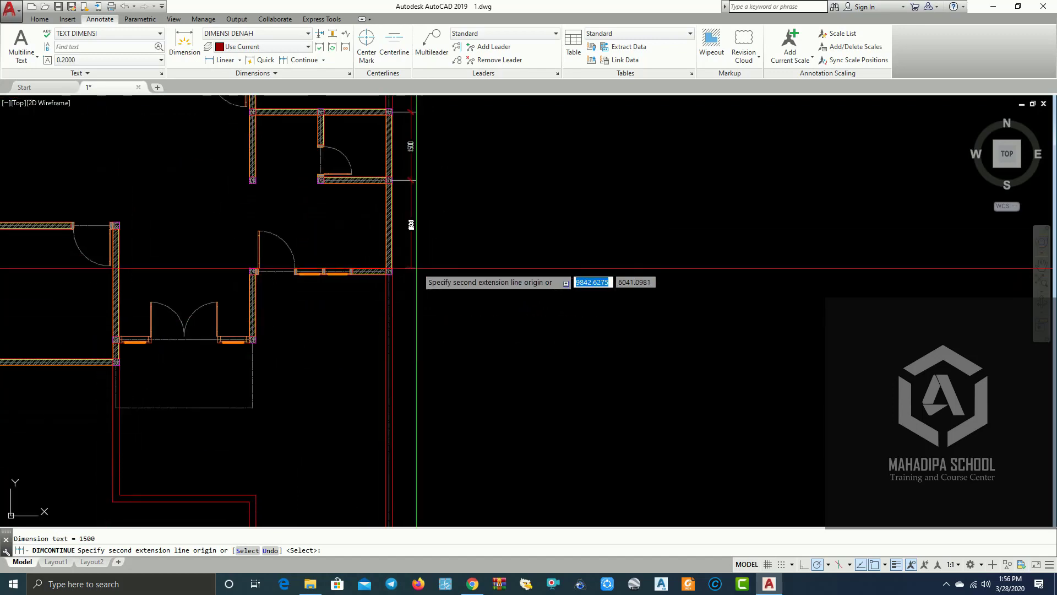
{"action": "scroll", "coordinate": [397, 284], "scroll_direction": "up", "scroll_amount": 2}
{"action": "scroll", "coordinate": [348, 268], "scroll_direction": "up", "scroll_amount": 1}
{"action": "left_click", "coordinate": [348, 269]}
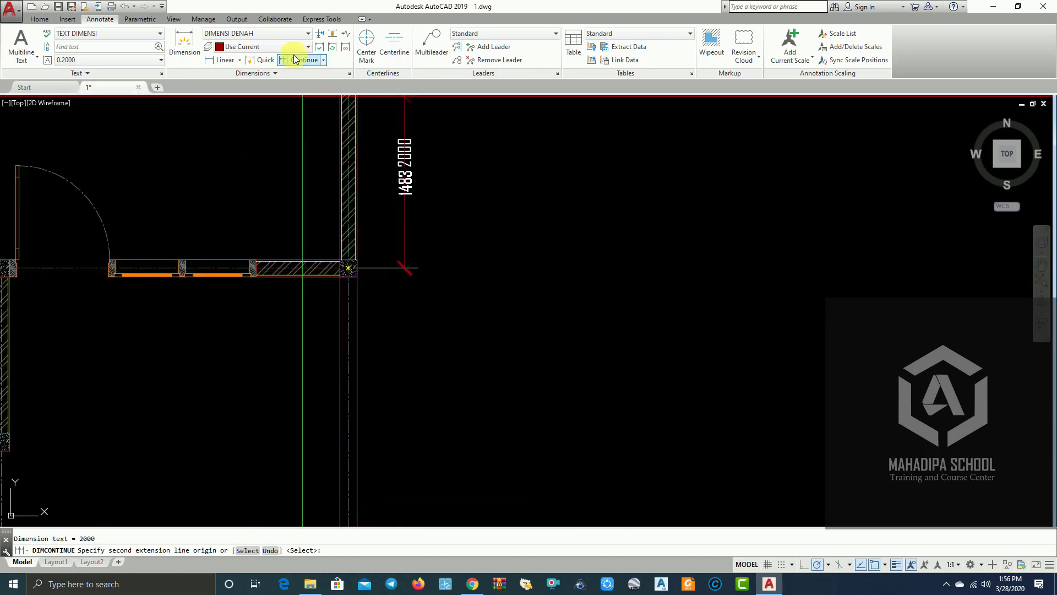
{"action": "scroll", "coordinate": [415, 373], "scroll_direction": "down", "scroll_amount": 3}
{"action": "scroll", "coordinate": [447, 325], "scroll_direction": "up", "scroll_amount": 1}
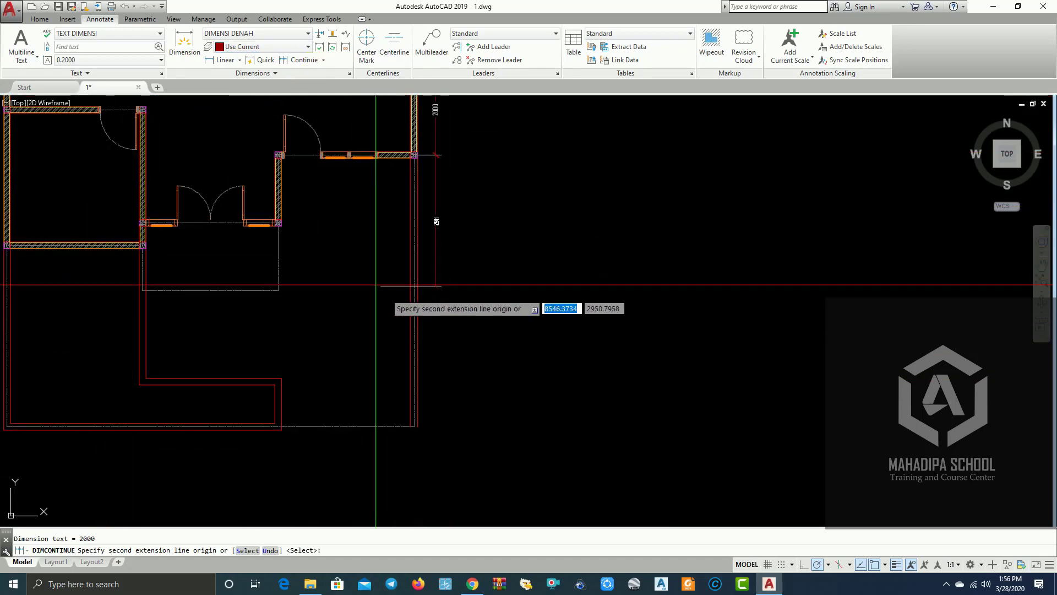
{"action": "scroll", "coordinate": [308, 253], "scroll_direction": "up", "scroll_amount": 2}
Add two more 1500 segments to the right-side chain and end it
{"action": "left_click", "coordinate": [270, 214]}
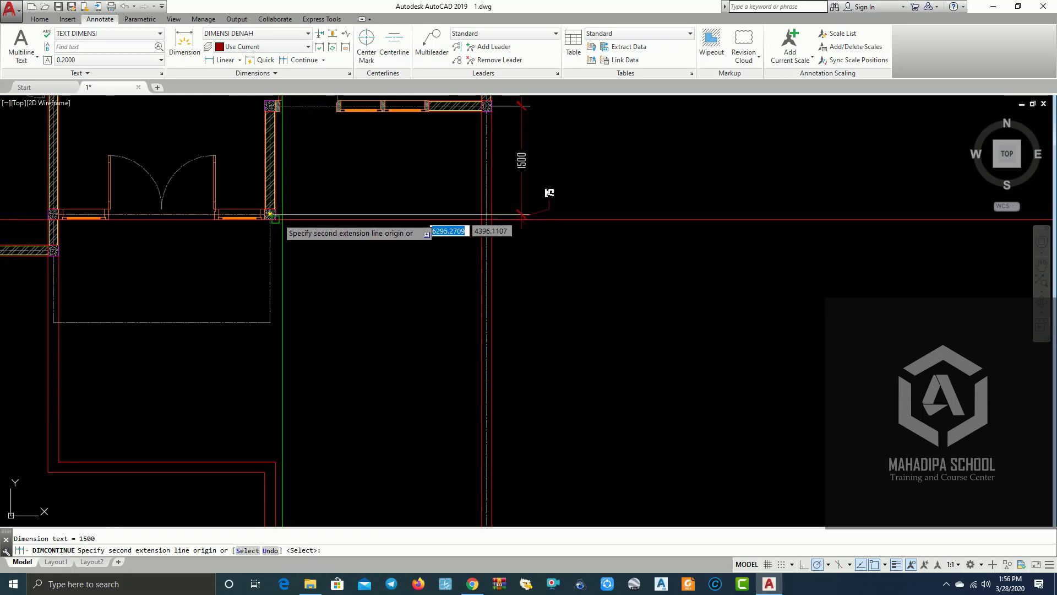
{"action": "left_click", "coordinate": [270, 323]}
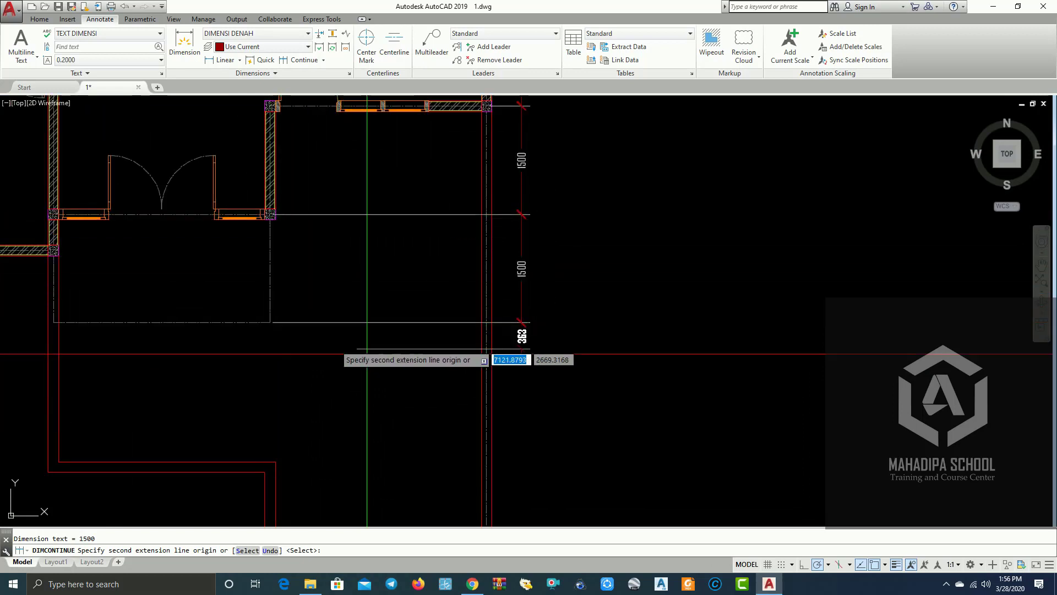
{"action": "scroll", "coordinate": [326, 103], "scroll_direction": "down", "scroll_amount": 2}
{"action": "scroll", "coordinate": [430, 375], "scroll_direction": "up", "scroll_amount": 4}
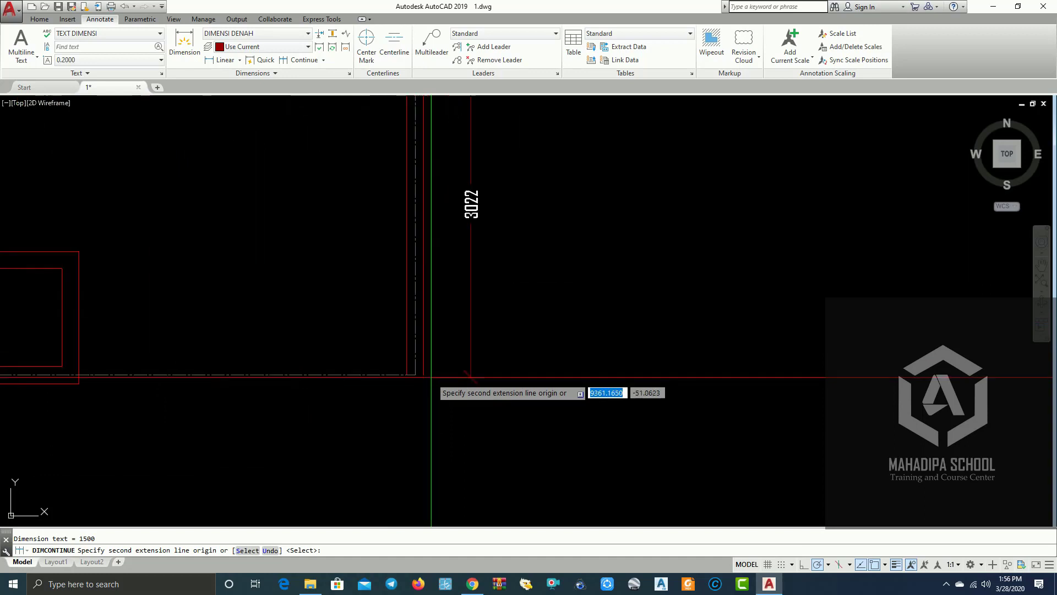
{"action": "key", "text": "Return"}
{"action": "scroll", "coordinate": [407, 347], "scroll_direction": "down", "scroll_amount": 3}
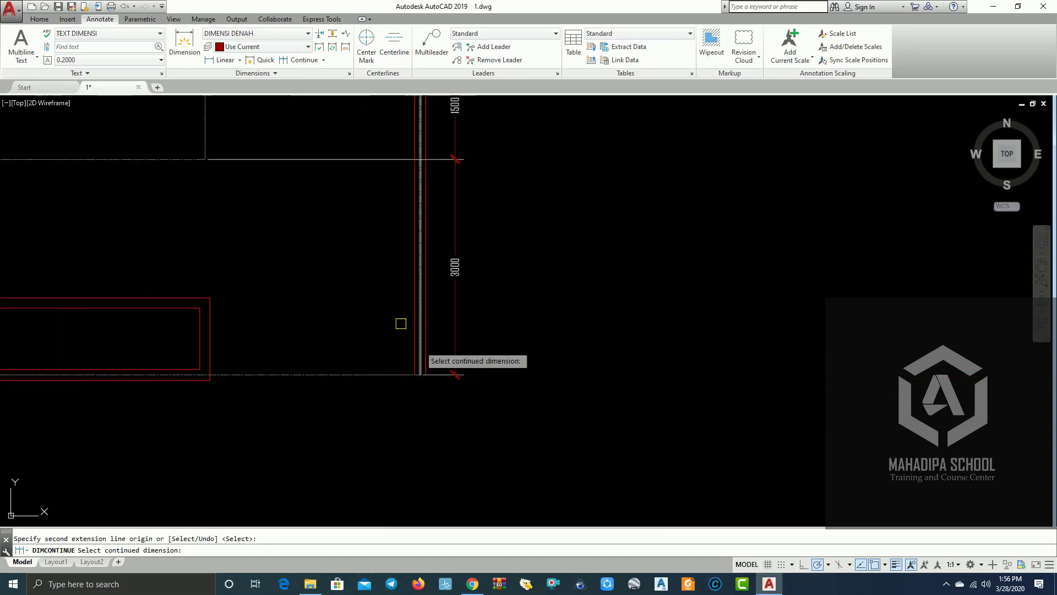
{"action": "scroll", "coordinate": [386, 302], "scroll_direction": "down", "scroll_amount": 2}
{"action": "scroll", "coordinate": [363, 330], "scroll_direction": "up", "scroll_amount": 2}
{"action": "scroll", "coordinate": [349, 351], "scroll_direction": "up", "scroll_amount": 2}
{"action": "key", "text": "Escape"}
Move a stray shared grip of the chain dimensions back onto the wall corner
{"action": "left_click", "coordinate": [325, 297]}
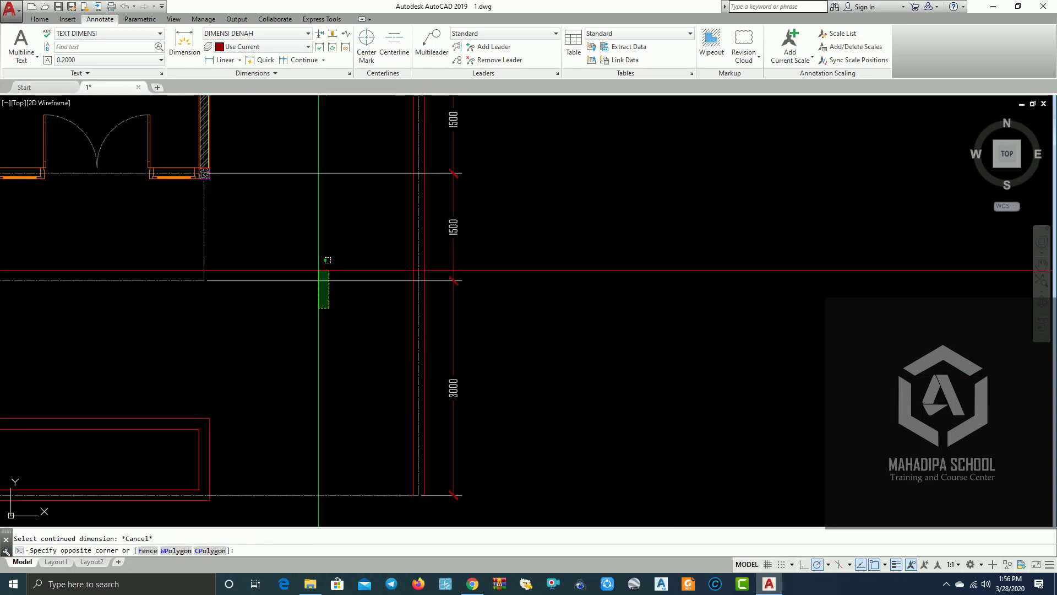
{"action": "left_click", "coordinate": [248, 271]}
{"action": "left_click", "coordinate": [204, 280]}
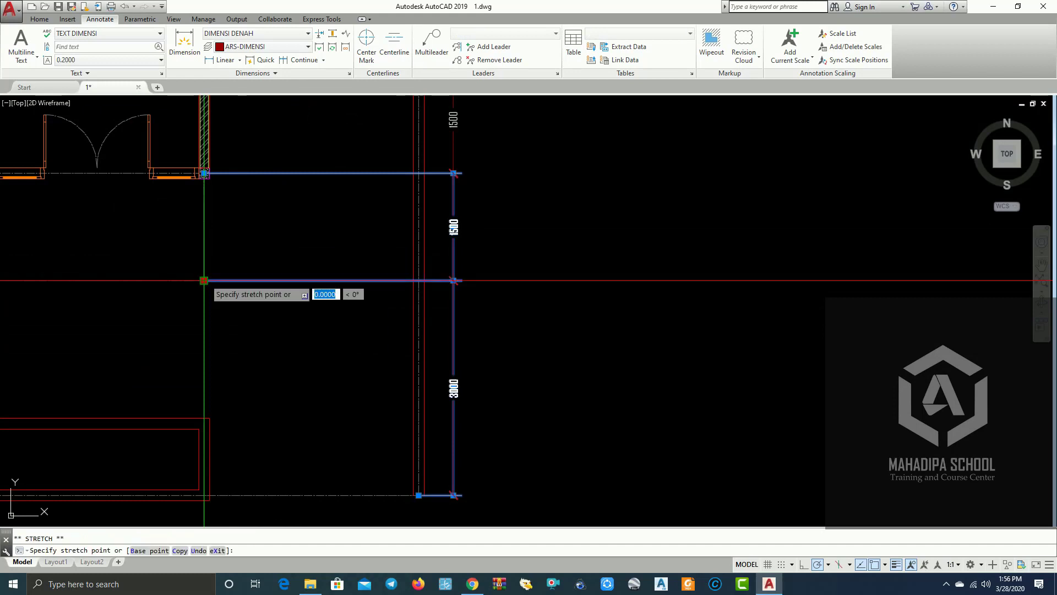
{"action": "left_click", "coordinate": [424, 280]}
{"action": "left_click", "coordinate": [300, 192]}
{"action": "left_click", "coordinate": [233, 172]}
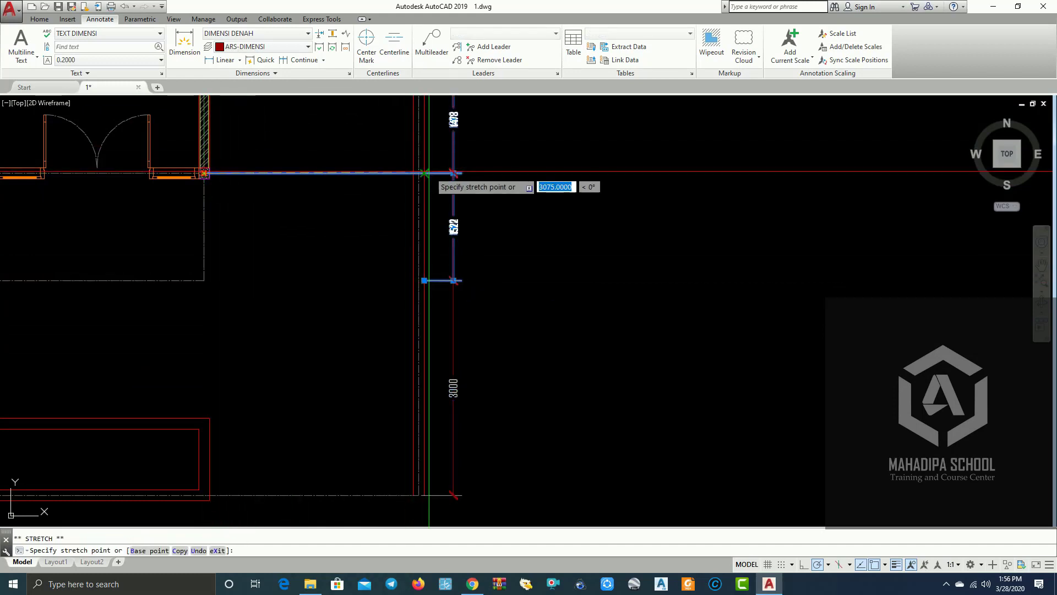
{"action": "key", "text": "Escape"}
{"action": "scroll", "coordinate": [589, 207], "scroll_direction": "down", "scroll_amount": 4}
{"action": "middle_click_drag", "start_coordinate": [589, 207], "coordinate": [577, 321]}
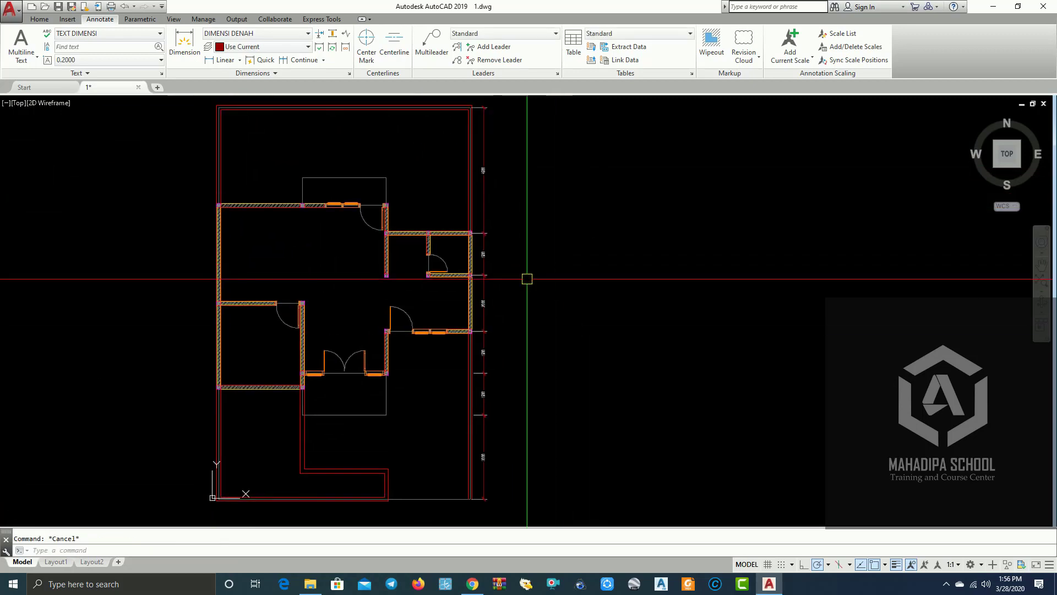
Add an overall 14000 dimension from the plan's top-right to bottom-right corner, outside the chain
{"action": "scroll", "coordinate": [518, 320], "scroll_direction": "up", "scroll_amount": 4}
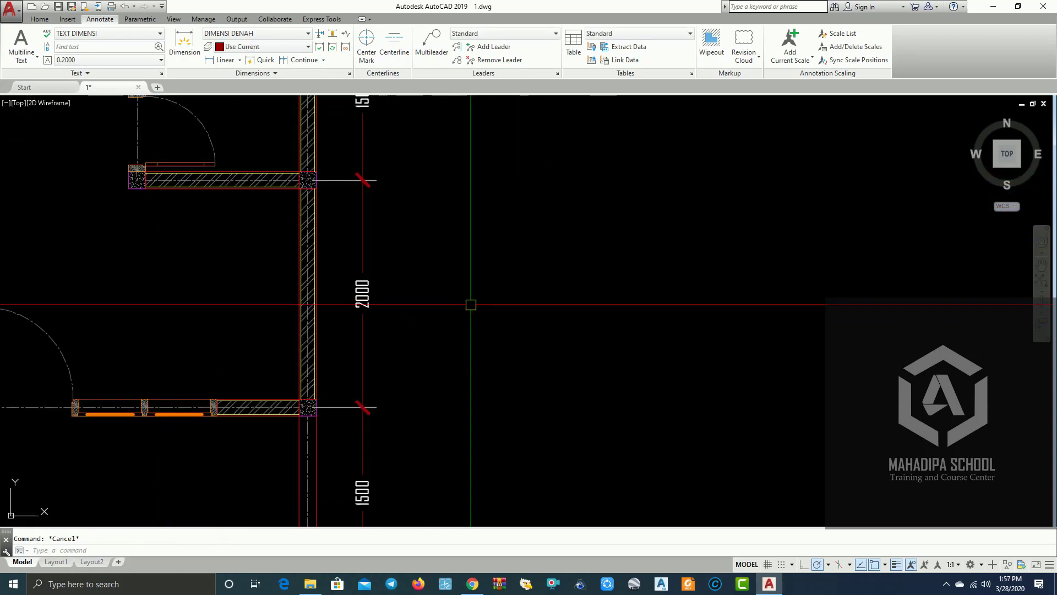
{"action": "scroll", "coordinate": [472, 305], "scroll_direction": "down", "scroll_amount": 5}
{"action": "left_click", "coordinate": [231, 58]}
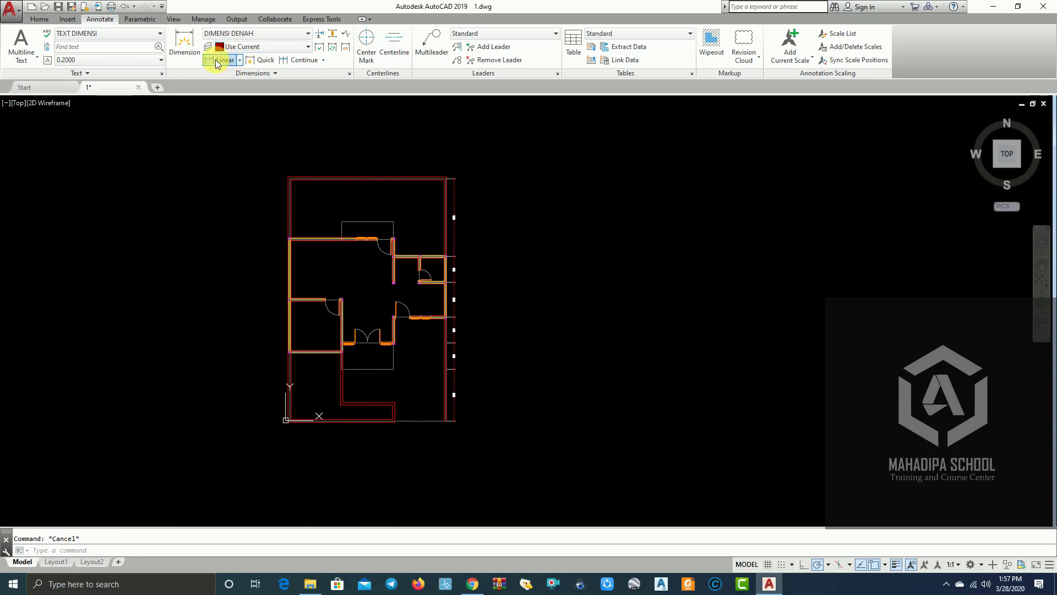
{"action": "scroll", "coordinate": [446, 176], "scroll_direction": "up", "scroll_amount": 4}
{"action": "scroll", "coordinate": [468, 204], "scroll_direction": "up", "scroll_amount": 2}
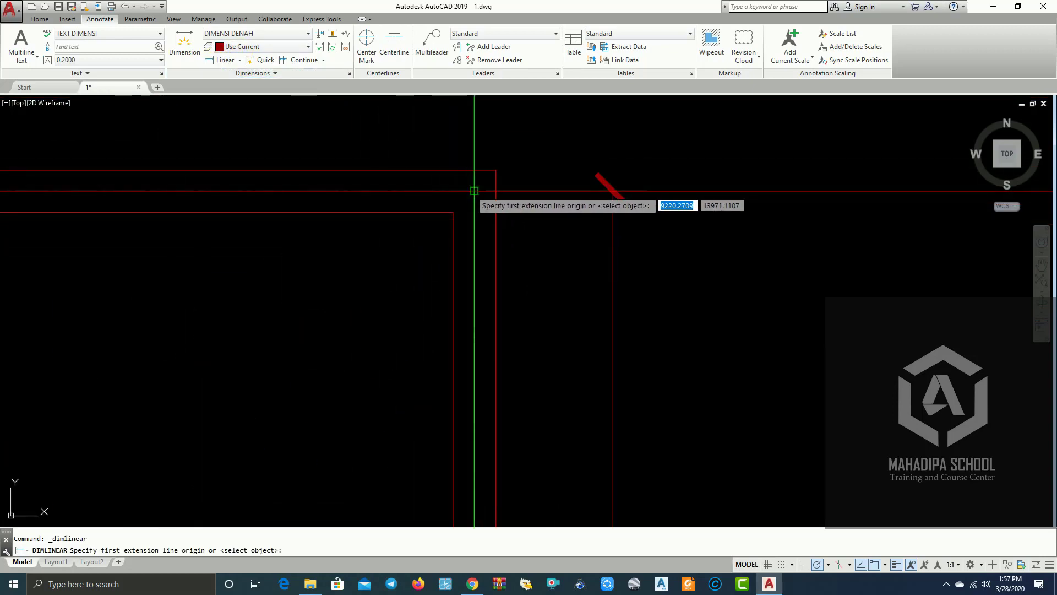
{"action": "left_click", "coordinate": [475, 191]}
{"action": "scroll", "coordinate": [366, 243], "scroll_direction": "down", "scroll_amount": 3}
{"action": "scroll", "coordinate": [386, 210], "scroll_direction": "down", "scroll_amount": 2}
{"action": "scroll", "coordinate": [377, 334], "scroll_direction": "up", "scroll_amount": 2}
{"action": "middle_click_drag", "start_coordinate": [377, 333], "coordinate": [386, 132]}
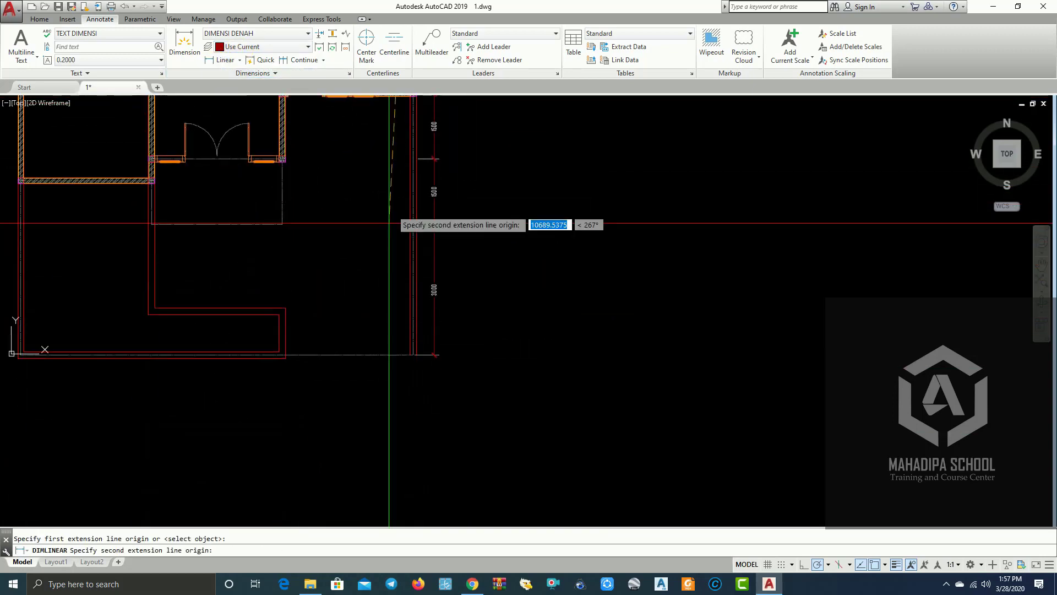
{"action": "scroll", "coordinate": [406, 347], "scroll_direction": "up", "scroll_amount": 3}
{"action": "scroll", "coordinate": [406, 388], "scroll_direction": "up", "scroll_amount": 2}
{"action": "left_click", "coordinate": [407, 384]}
{"action": "scroll", "coordinate": [407, 385], "scroll_direction": "down", "scroll_amount": 2}
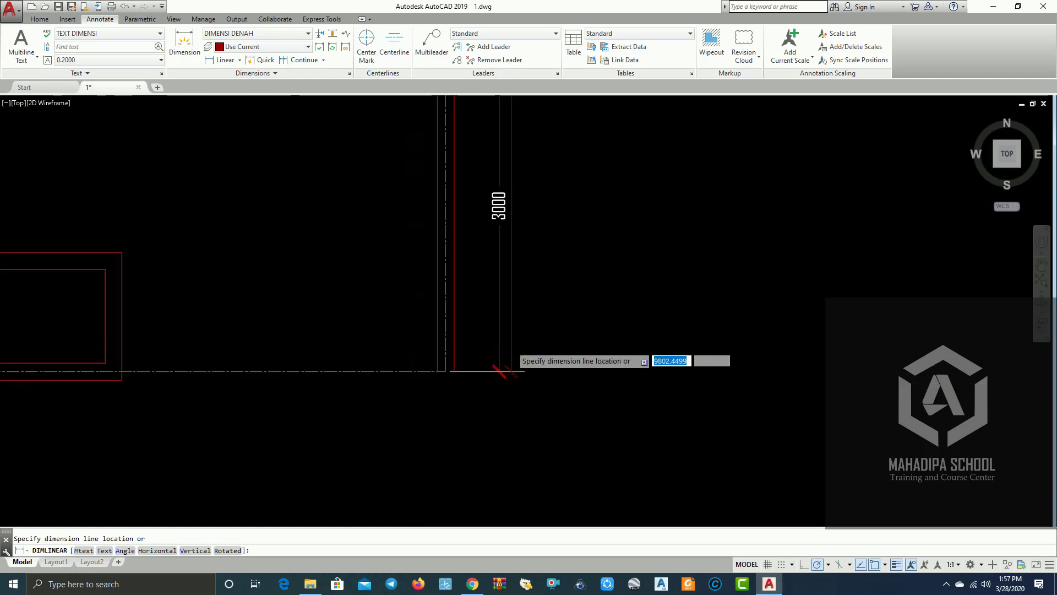
{"action": "scroll", "coordinate": [539, 237], "scroll_direction": "down", "scroll_amount": 2}
{"action": "scroll", "coordinate": [477, 231], "scroll_direction": "down", "scroll_amount": 1}
{"action": "scroll", "coordinate": [473, 226], "scroll_direction": "up", "scroll_amount": 2}
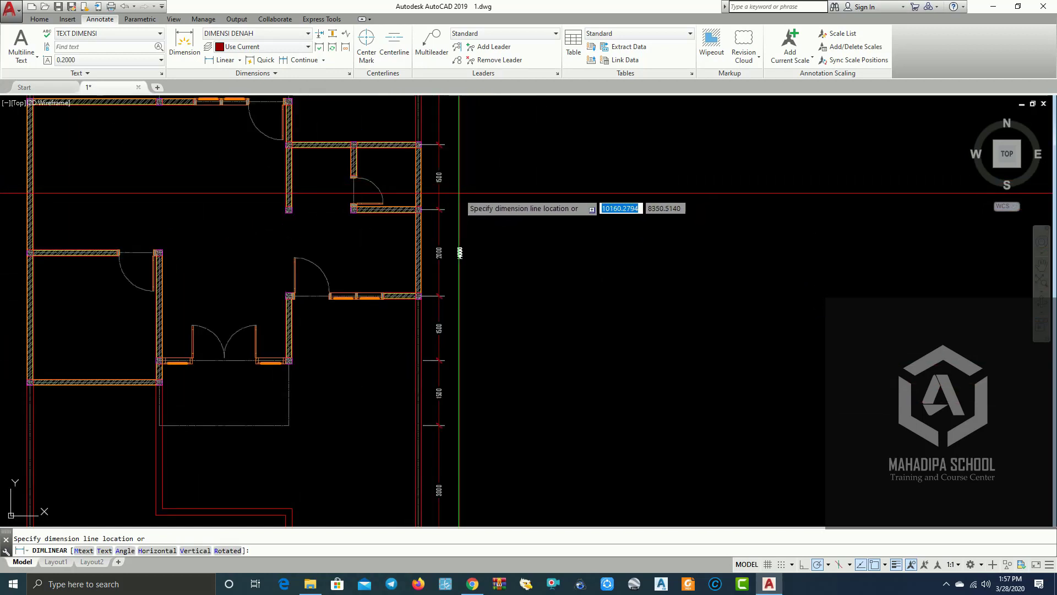
{"action": "left_click", "coordinate": [458, 193]}
Zoom in and out to inspect the 14000 dimension against the chain
{"action": "scroll", "coordinate": [529, 243], "scroll_direction": "down", "scroll_amount": 2}
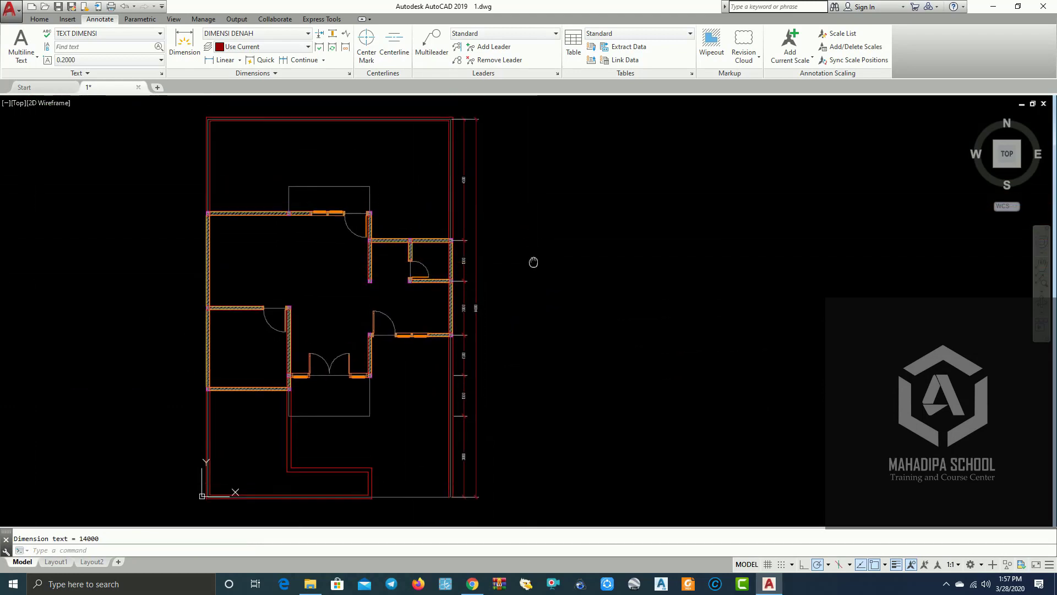
{"action": "scroll", "coordinate": [486, 340], "scroll_direction": "up", "scroll_amount": 2}
{"action": "scroll", "coordinate": [462, 284], "scroll_direction": "up", "scroll_amount": 1}
{"action": "scroll", "coordinate": [468, 279], "scroll_direction": "up", "scroll_amount": 2}
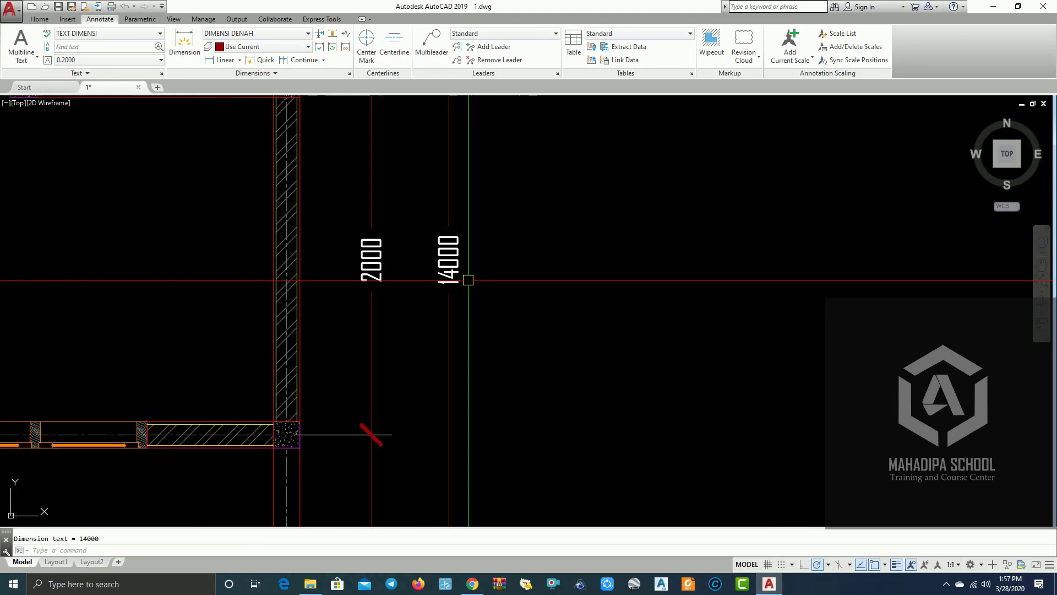
{"action": "scroll", "coordinate": [561, 228], "scroll_direction": "down", "scroll_amount": 5}
{"action": "scroll", "coordinate": [534, 272], "scroll_direction": "up", "scroll_amount": 2}
{"action": "scroll", "coordinate": [494, 273], "scroll_direction": "up", "scroll_amount": 1}
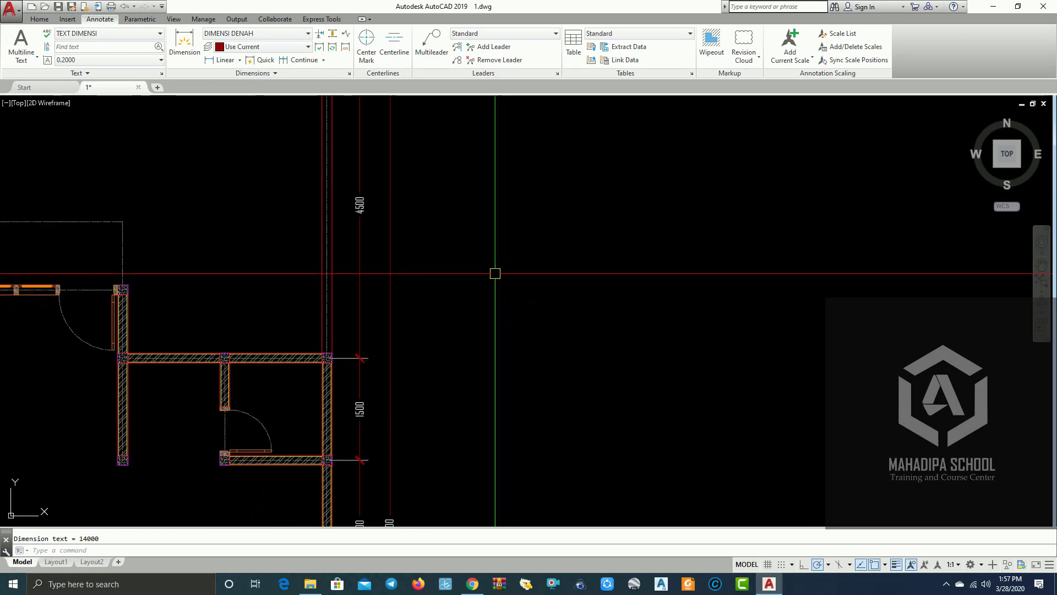
{"action": "scroll", "coordinate": [339, 366], "scroll_direction": "up", "scroll_amount": 1}
{"action": "scroll", "coordinate": [426, 284], "scroll_direction": "down", "scroll_amount": 1}
{"action": "scroll", "coordinate": [449, 222], "scroll_direction": "up", "scroll_amount": 3}
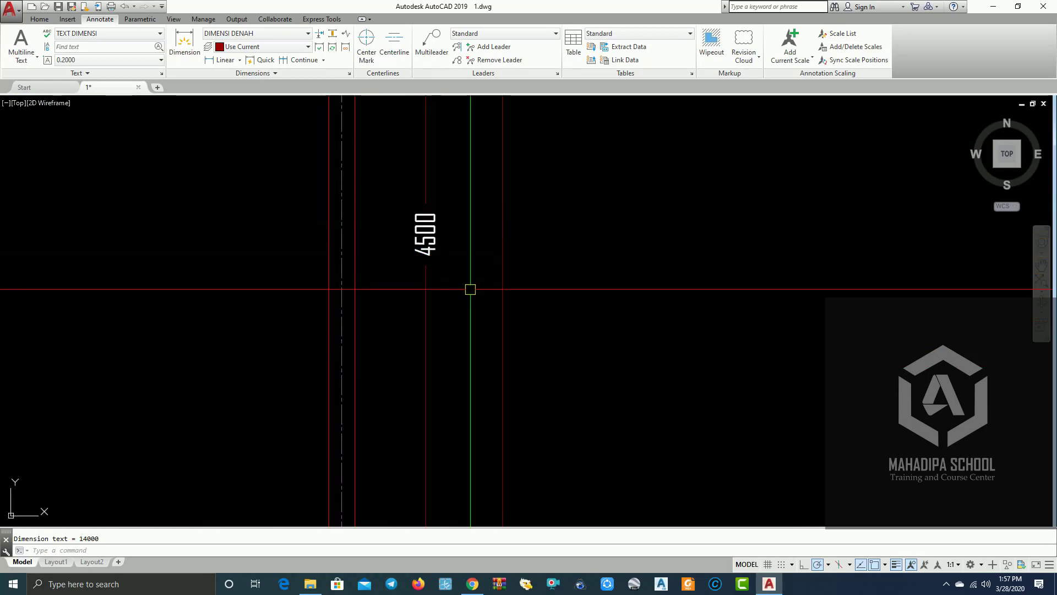
Raise the DIMENSI DENAH overall scale on the Fit tab to 700
{"action": "type", "text": "D"}
{"action": "key", "text": "Return"}
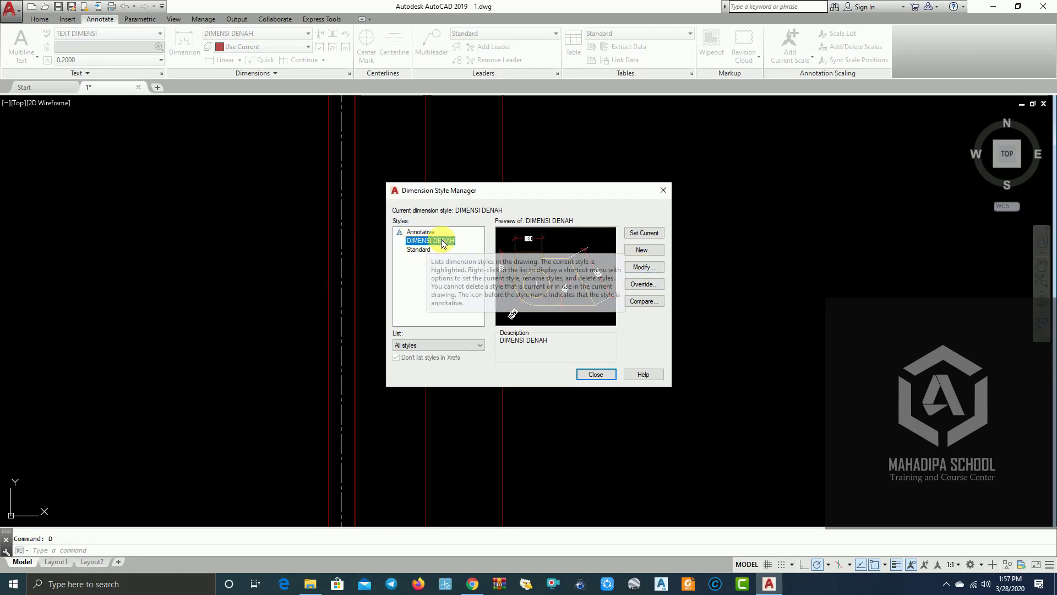
{"action": "left_click", "coordinate": [626, 268]}
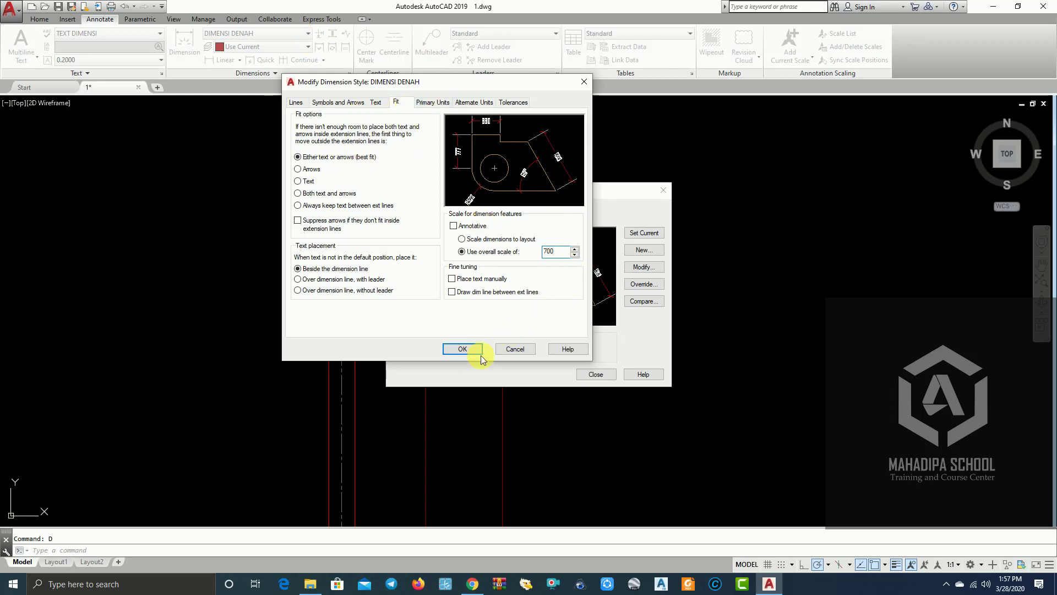
{"action": "left_click", "coordinate": [462, 350]}
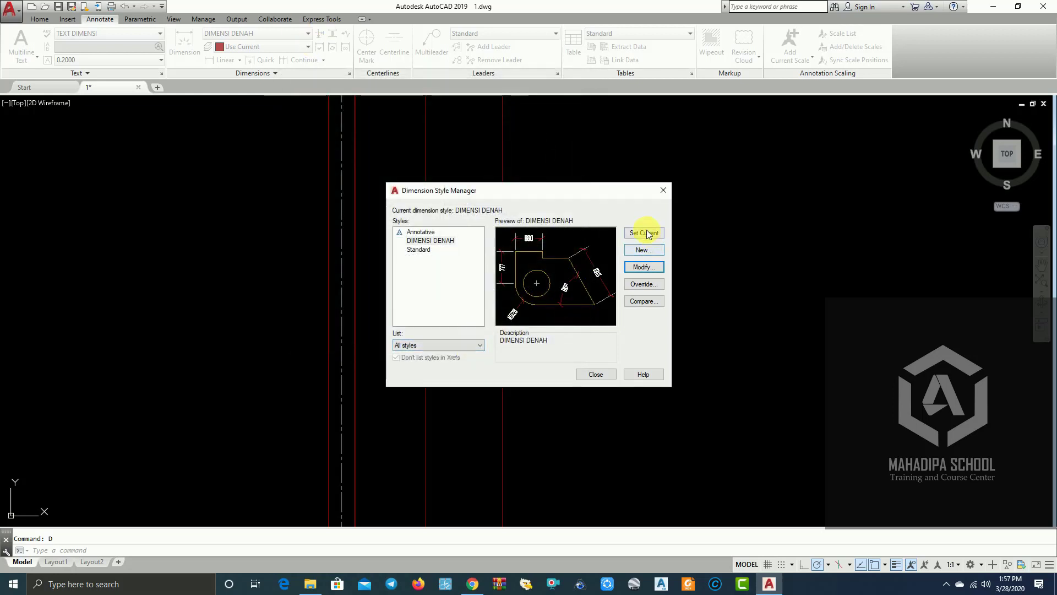
{"action": "left_click", "coordinate": [595, 375]}
Add a linear 1500 dimension at the plan's top-right corner, placed above the outline
{"action": "scroll", "coordinate": [533, 353], "scroll_direction": "down", "scroll_amount": 2}
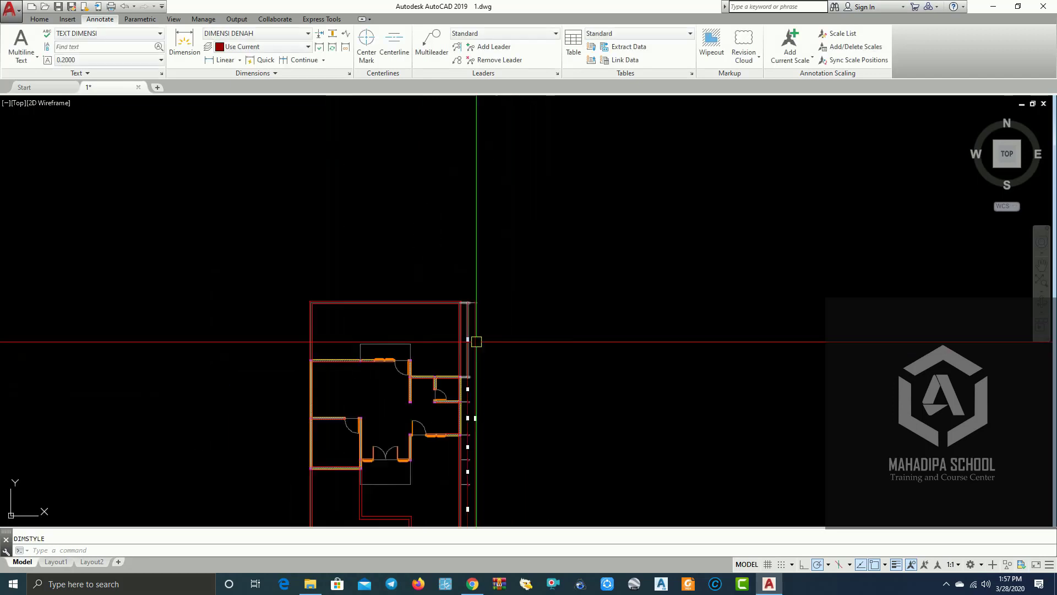
{"action": "scroll", "coordinate": [472, 337], "scroll_direction": "down", "scroll_amount": 2}
{"action": "scroll", "coordinate": [491, 394], "scroll_direction": "down", "scroll_amount": 1}
{"action": "scroll", "coordinate": [468, 349], "scroll_direction": "up", "scroll_amount": 2}
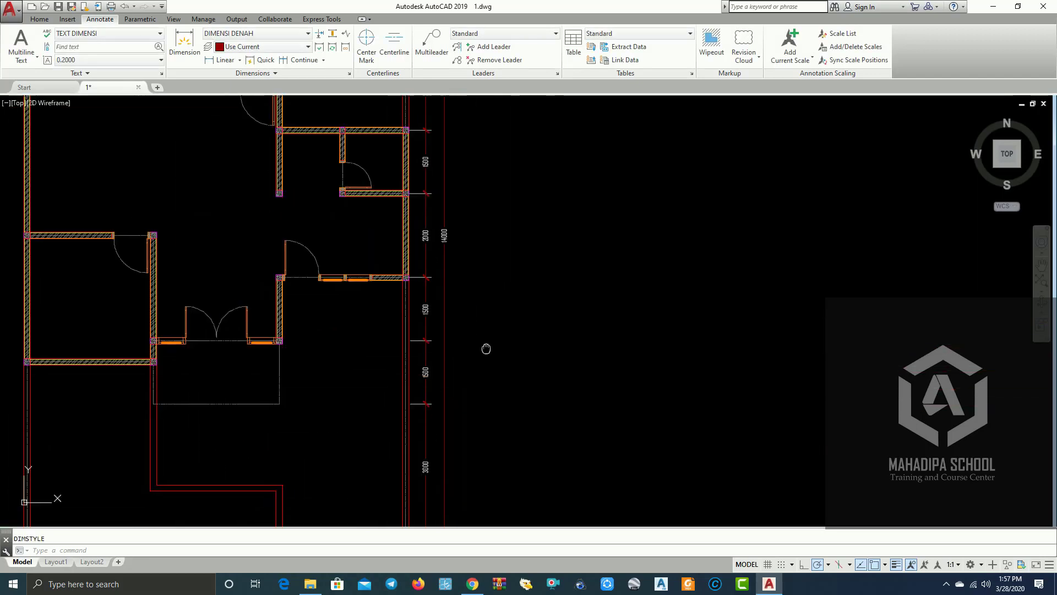
{"action": "scroll", "coordinate": [606, 414], "scroll_direction": "down", "scroll_amount": 4}
{"action": "scroll", "coordinate": [566, 283], "scroll_direction": "up", "scroll_amount": 4}
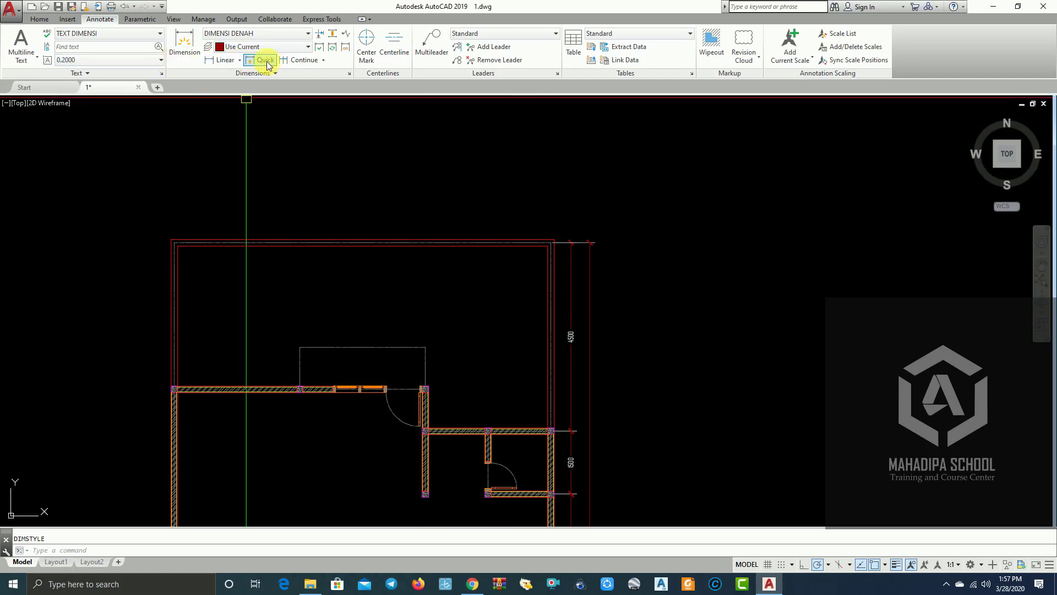
{"action": "left_click", "coordinate": [219, 66]}
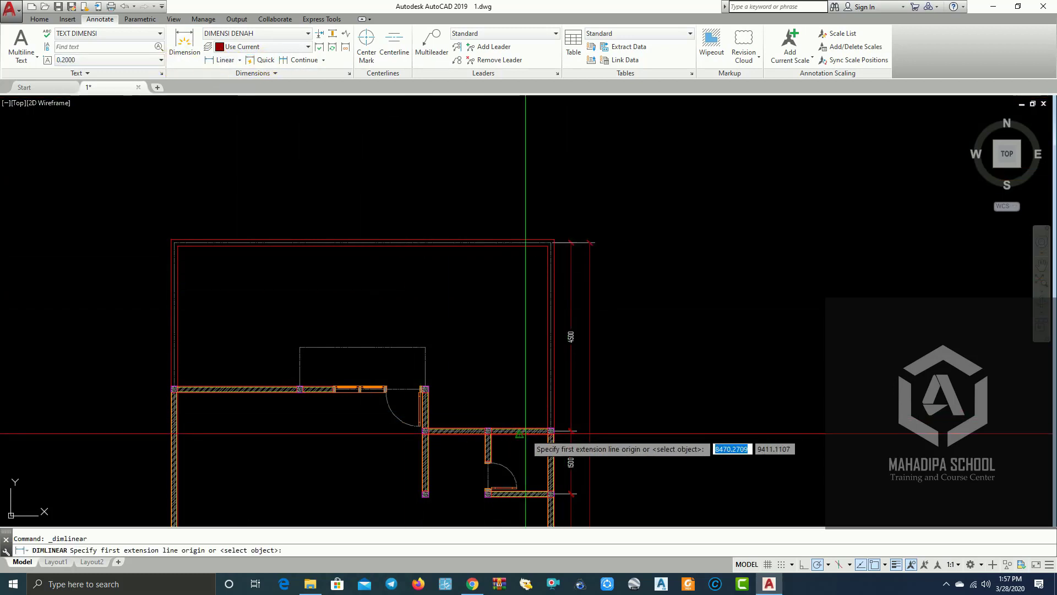
{"action": "scroll", "coordinate": [519, 433], "scroll_direction": "up", "scroll_amount": 4}
{"action": "scroll", "coordinate": [550, 435], "scroll_direction": "down", "scroll_amount": 4}
{"action": "scroll", "coordinate": [588, 206], "scroll_direction": "up", "scroll_amount": 4}
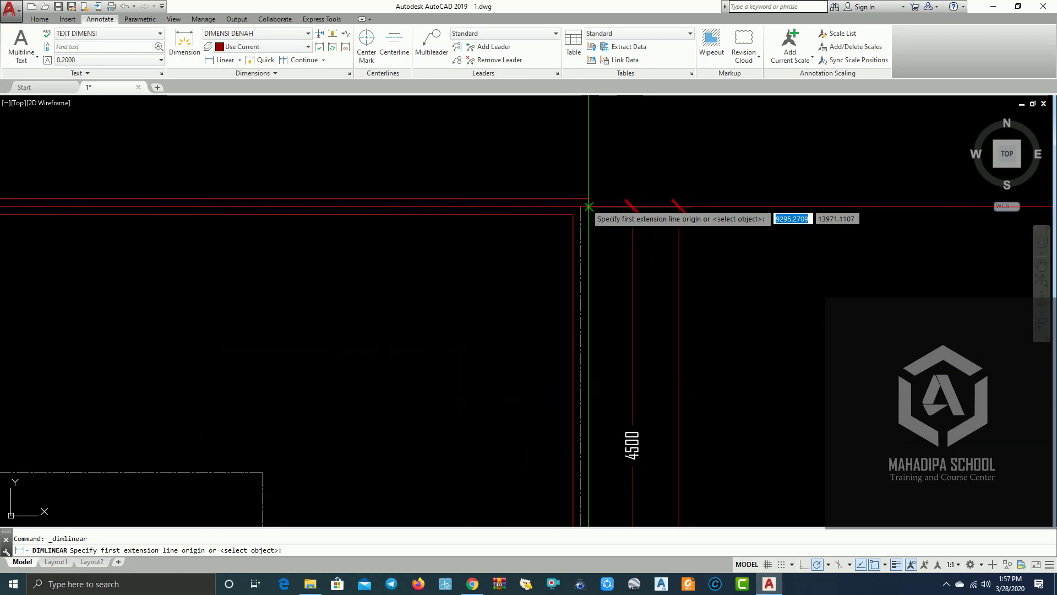
{"action": "left_click", "coordinate": [580, 206]}
{"action": "scroll", "coordinate": [556, 237], "scroll_direction": "down", "scroll_amount": 2}
{"action": "scroll", "coordinate": [589, 314], "scroll_direction": "down", "scroll_amount": 2}
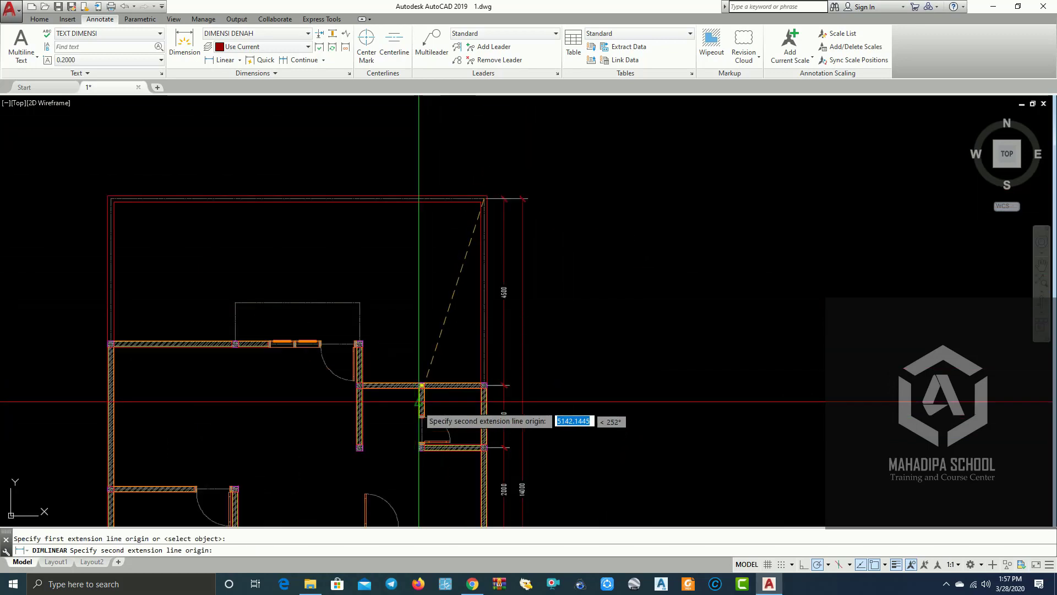
{"action": "scroll", "coordinate": [420, 373], "scroll_direction": "up", "scroll_amount": 3}
{"action": "left_click", "coordinate": [420, 373]}
{"action": "scroll", "coordinate": [424, 330], "scroll_direction": "down", "scroll_amount": 3}
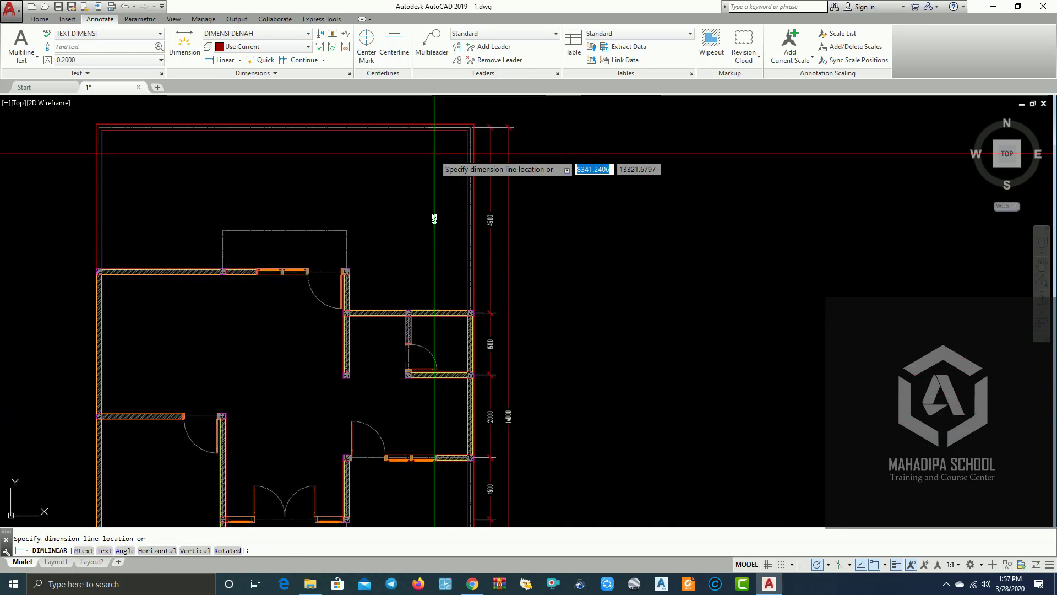
{"action": "middle_click_drag", "start_coordinate": [440, 143], "coordinate": [443, 249]}
{"action": "scroll", "coordinate": [412, 237], "scroll_direction": "up", "scroll_amount": 2}
{"action": "scroll", "coordinate": [415, 219], "scroll_direction": "up", "scroll_amount": 4}
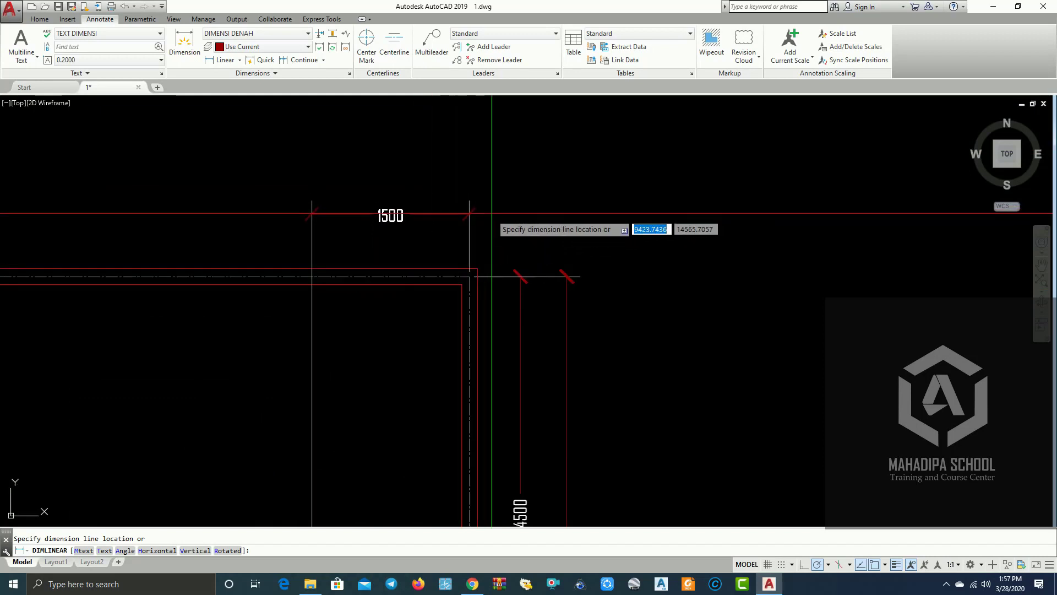
{"action": "left_click", "coordinate": [519, 224]}
{"action": "scroll", "coordinate": [529, 238], "scroll_direction": "down", "scroll_amount": 2}
{"action": "scroll", "coordinate": [529, 238], "scroll_direction": "down", "scroll_amount": 2}
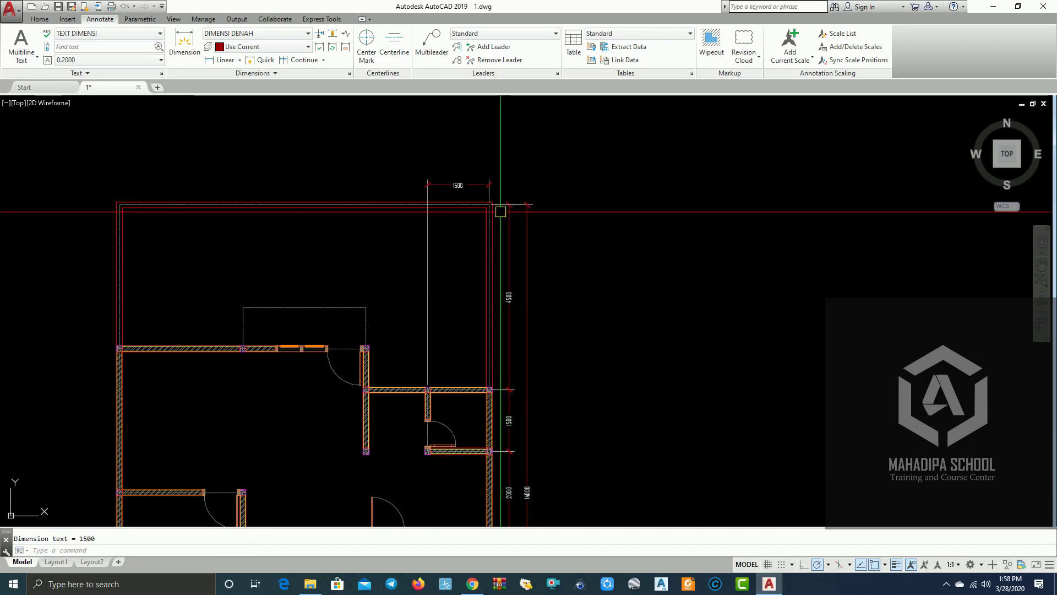
Continue the chain left along the top for 1500, 3000 and 3000, then finish
{"action": "left_click", "coordinate": [443, 315]}
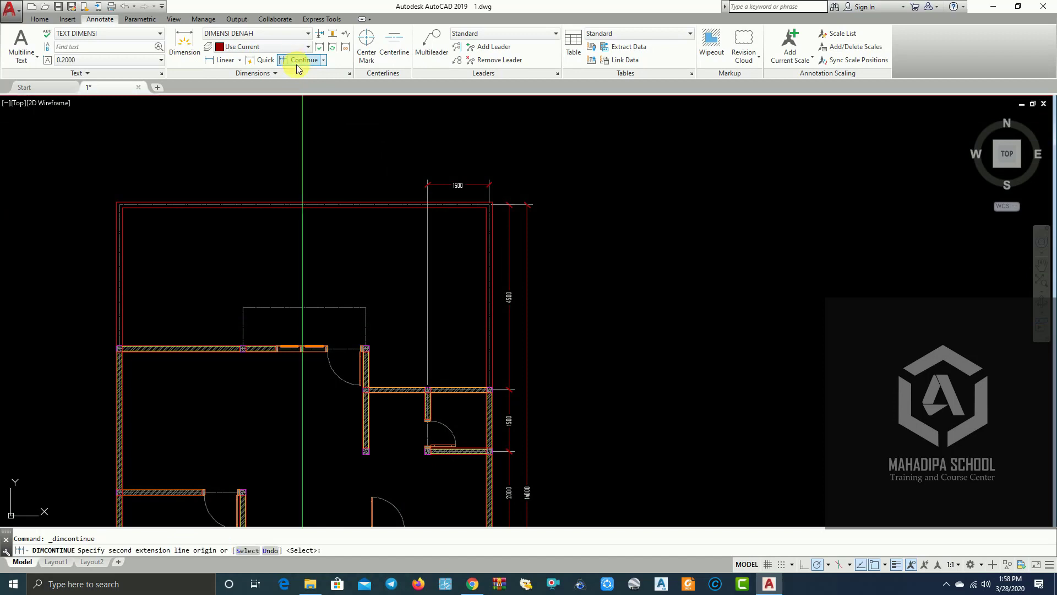
{"action": "scroll", "coordinate": [366, 353], "scroll_direction": "up", "scroll_amount": 2}
{"action": "scroll", "coordinate": [352, 363], "scroll_direction": "up", "scroll_amount": 2}
{"action": "scroll", "coordinate": [330, 275], "scroll_direction": "up", "scroll_amount": 2}
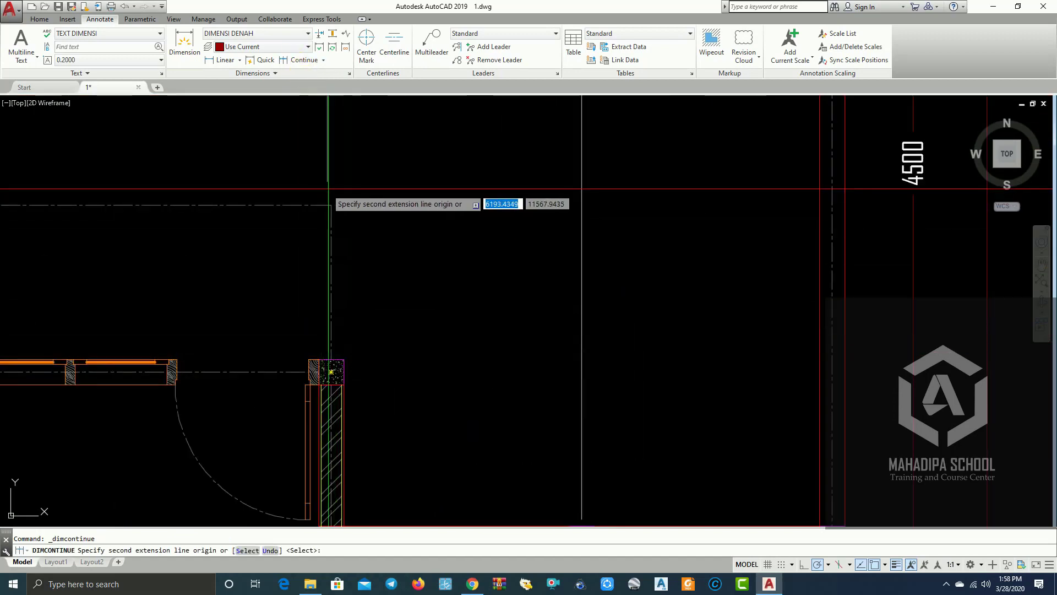
{"action": "left_click", "coordinate": [330, 201]}
{"action": "scroll", "coordinate": [328, 208], "scroll_direction": "down", "scroll_amount": 4}
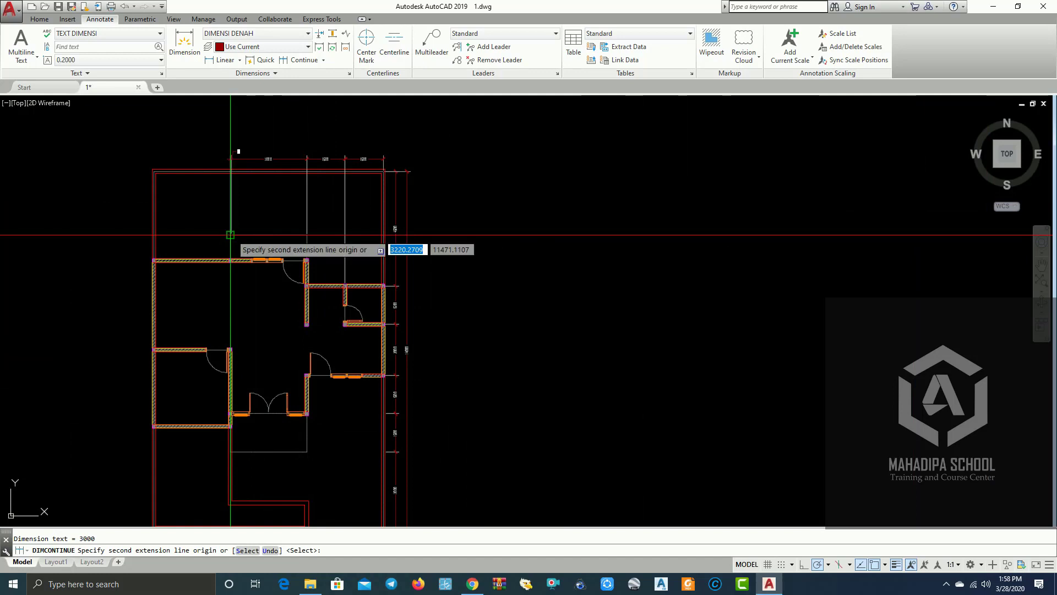
{"action": "scroll", "coordinate": [177, 192], "scroll_direction": "up", "scroll_amount": 2}
{"action": "scroll", "coordinate": [129, 167], "scroll_direction": "up", "scroll_amount": 2}
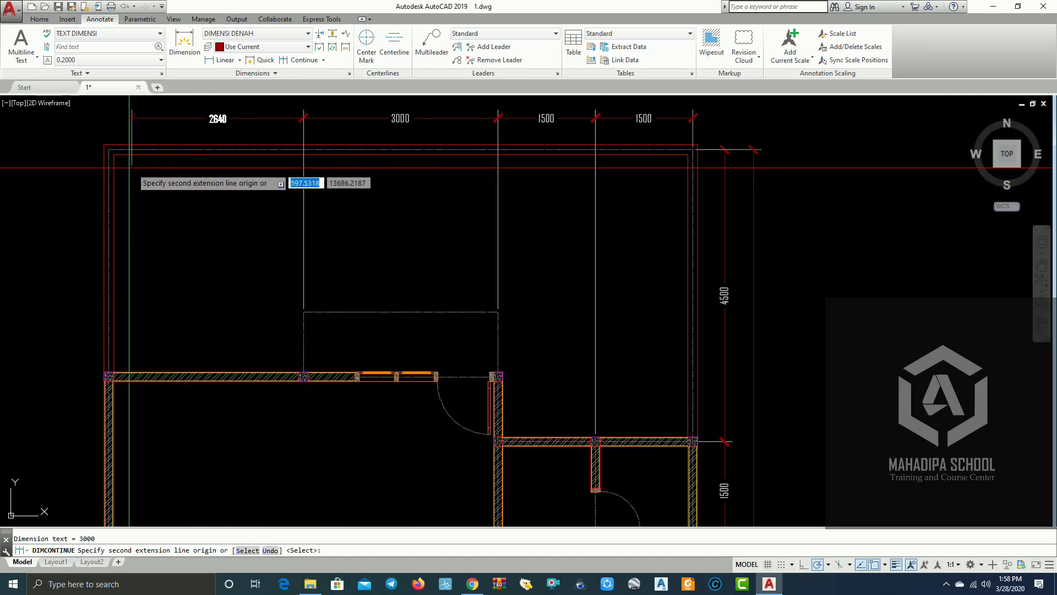
{"action": "key", "text": "Return"}
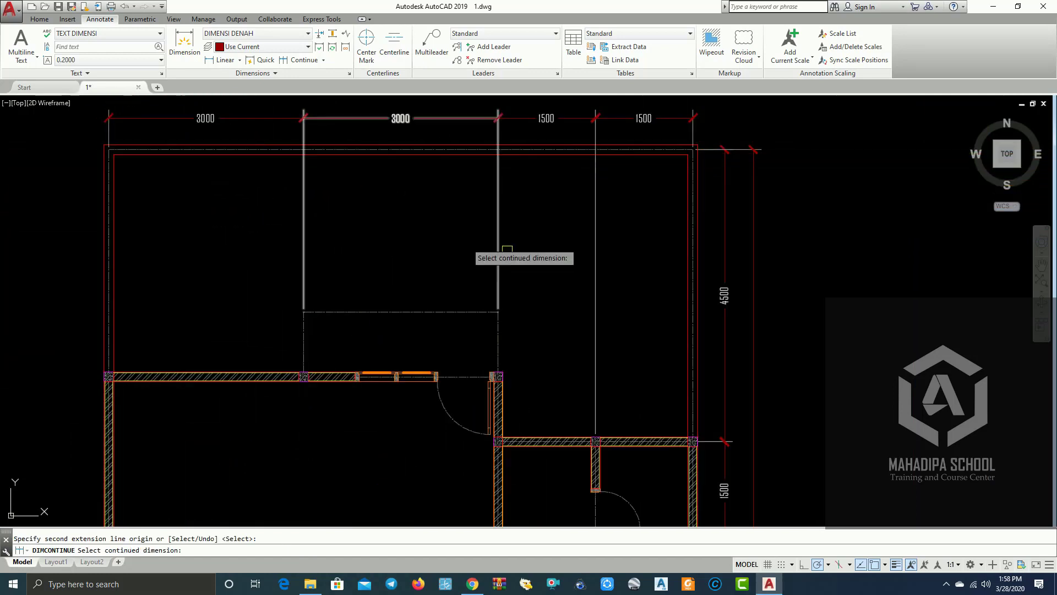
Stretch the top dimensions' lower extension-line grips up to the outline, then clear the selection
{"action": "left_click", "coordinate": [634, 267]}
{"action": "left_click", "coordinate": [584, 407]}
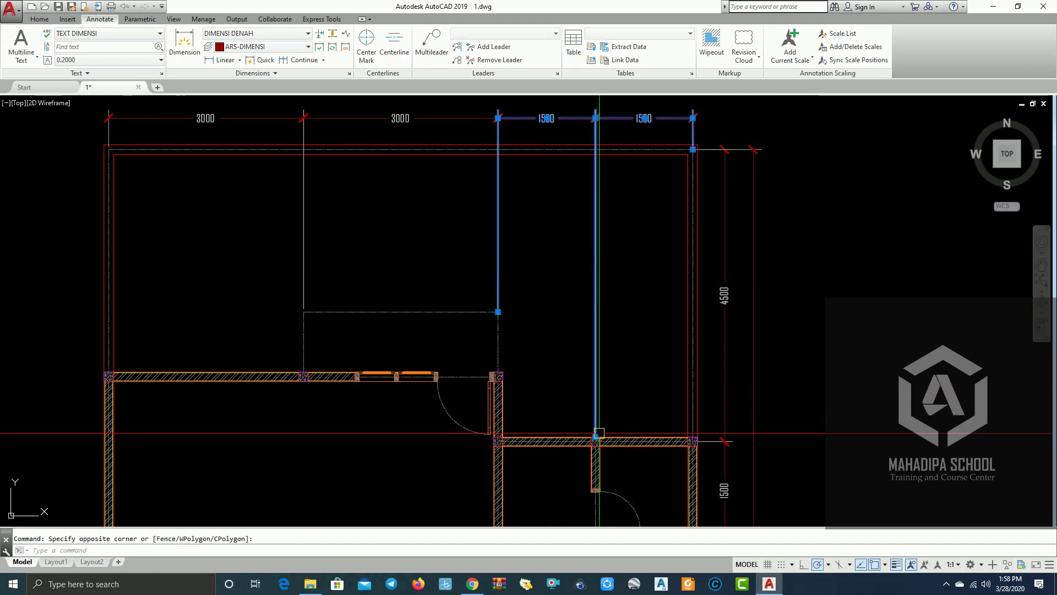
{"action": "left_click", "coordinate": [596, 437]}
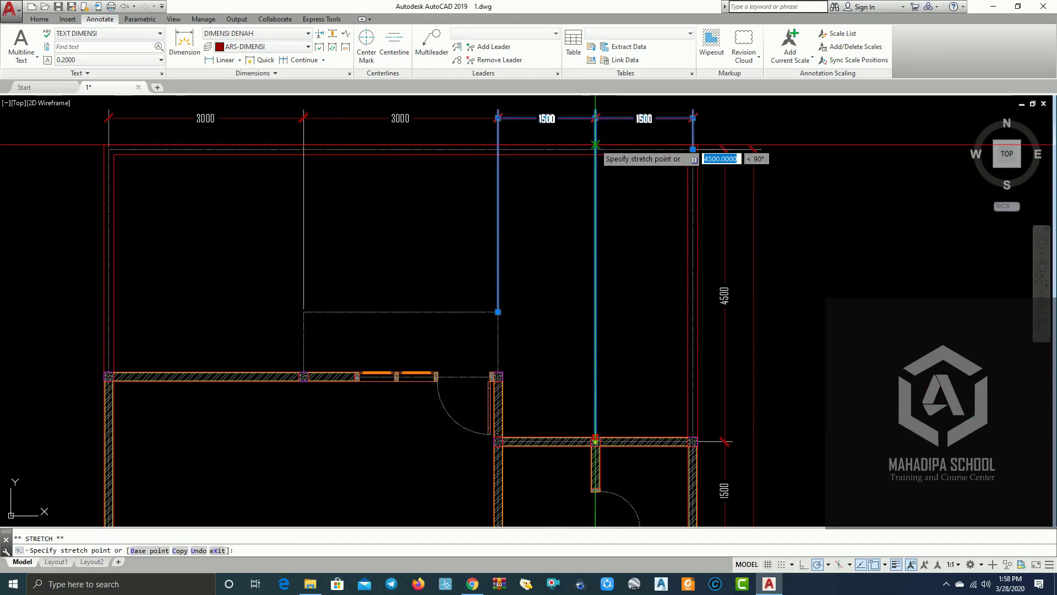
{"action": "left_click", "coordinate": [595, 145]}
{"action": "left_click", "coordinate": [527, 233]}
{"action": "left_click", "coordinate": [403, 224]}
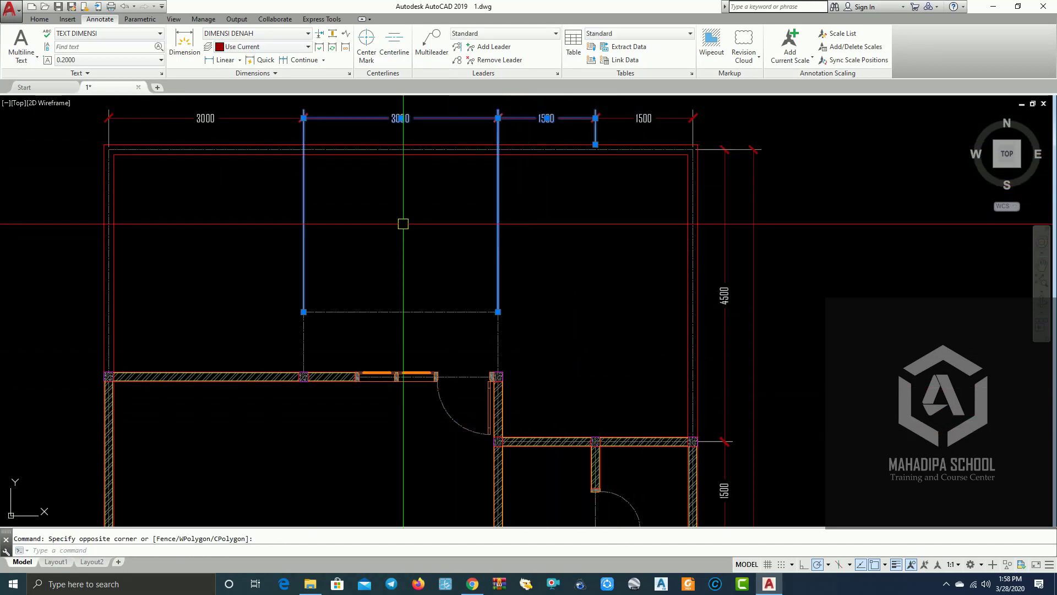
{"action": "left_click", "coordinate": [498, 312]}
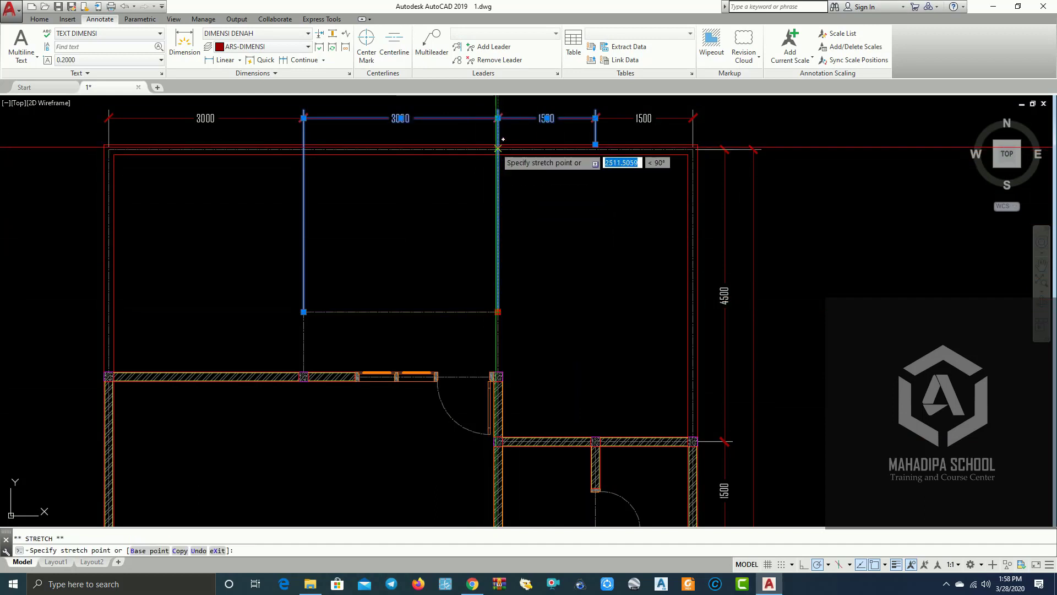
{"action": "left_click", "coordinate": [460, 195]}
{"action": "left_click_drag", "start_coordinate": [390, 248], "coordinate": [229, 235]}
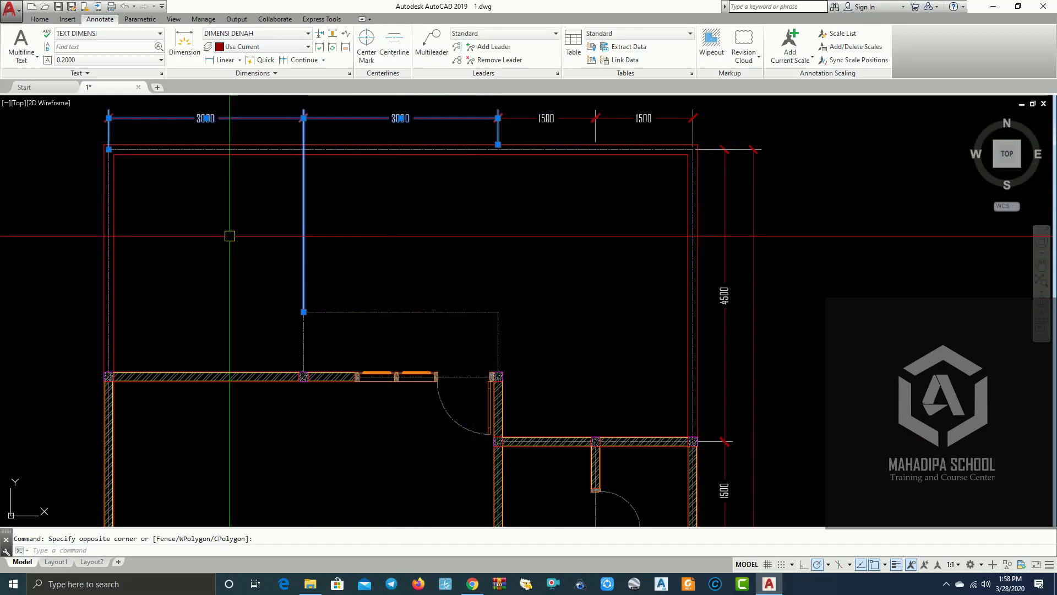
{"action": "left_click", "coordinate": [304, 311]}
{"action": "key", "text": "Escape"}
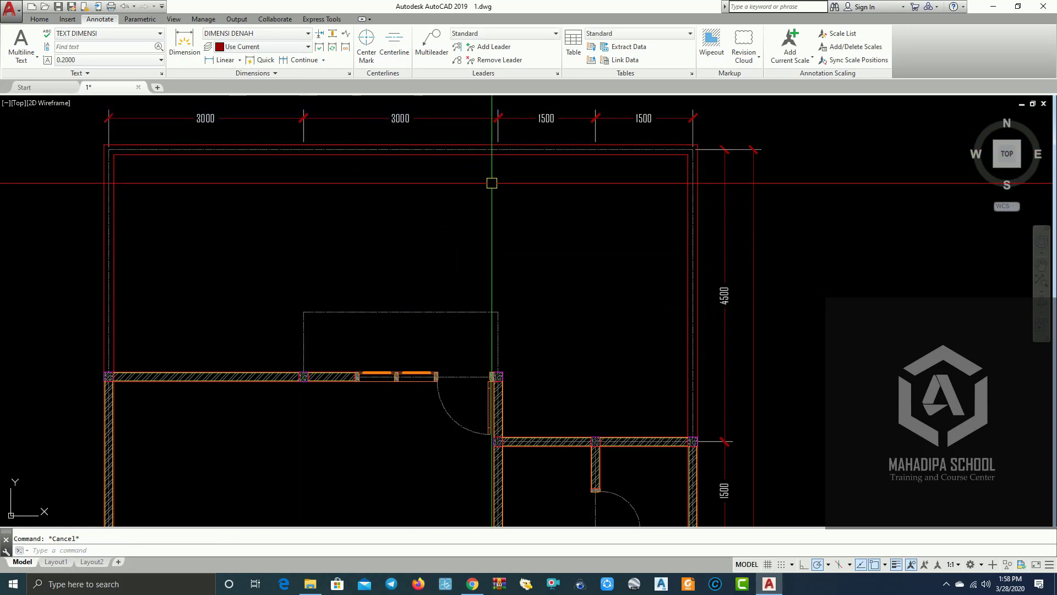
{"action": "middle_click_drag", "start_coordinate": [500, 188], "coordinate": [524, 265]}
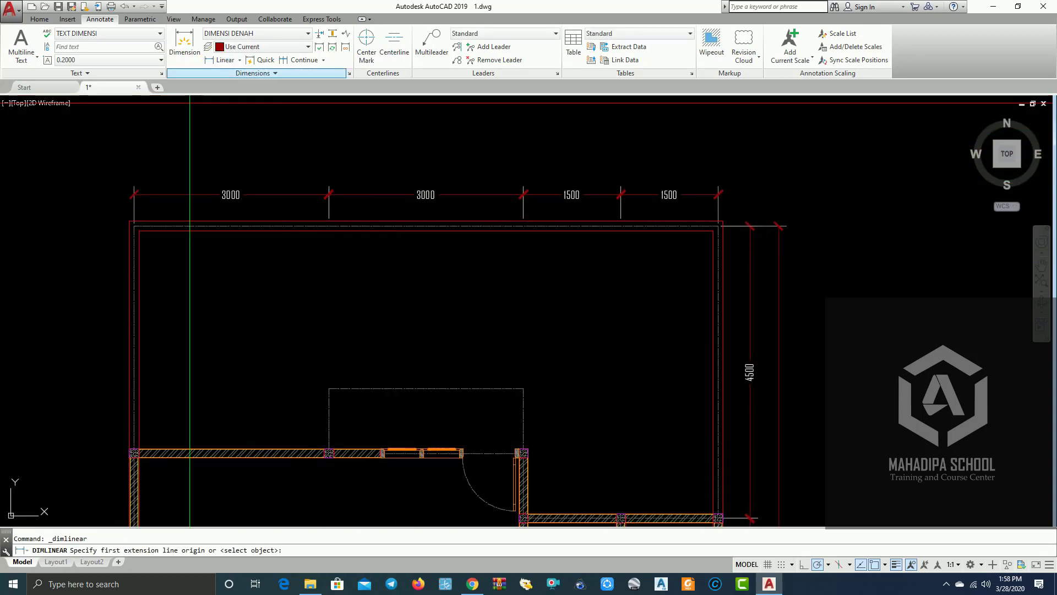
Dimension the overall 9000 width between the top-left and top-right corners, above the chain
{"action": "scroll", "coordinate": [137, 221], "scroll_direction": "up", "scroll_amount": 2}
{"action": "scroll", "coordinate": [136, 220], "scroll_direction": "up", "scroll_amount": 2}
{"action": "left_click", "coordinate": [131, 238]}
{"action": "scroll", "coordinate": [131, 238], "scroll_direction": "down", "scroll_amount": 4}
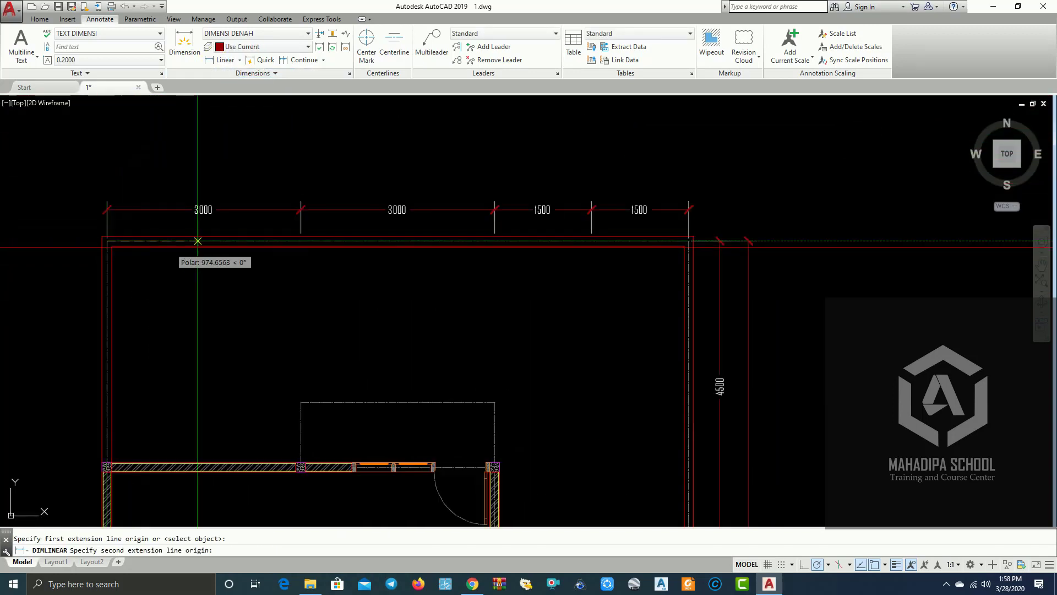
{"action": "left_click", "coordinate": [688, 241]}
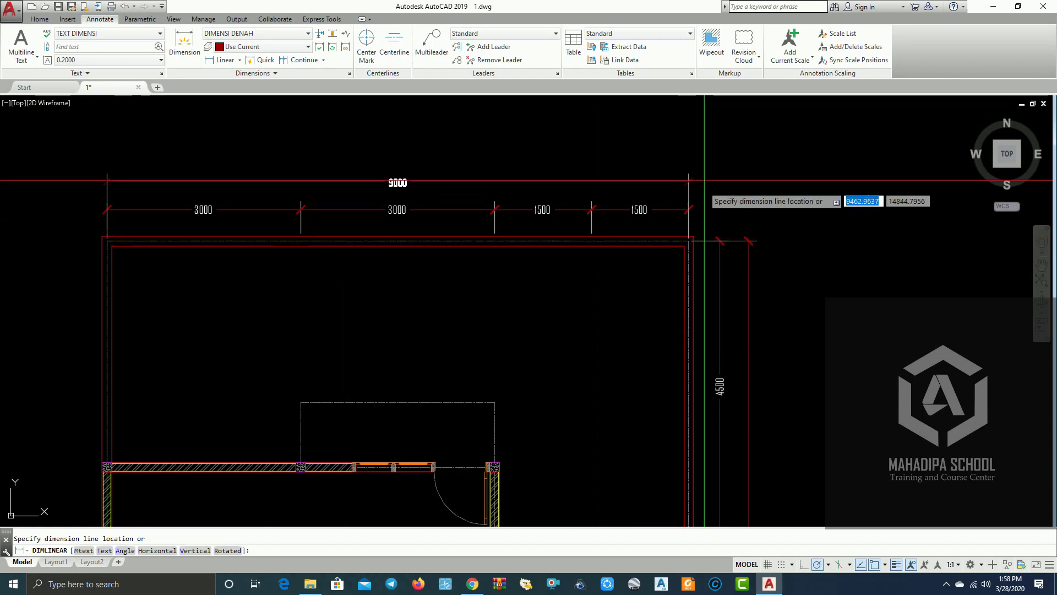
{"action": "left_click", "coordinate": [590, 177]}
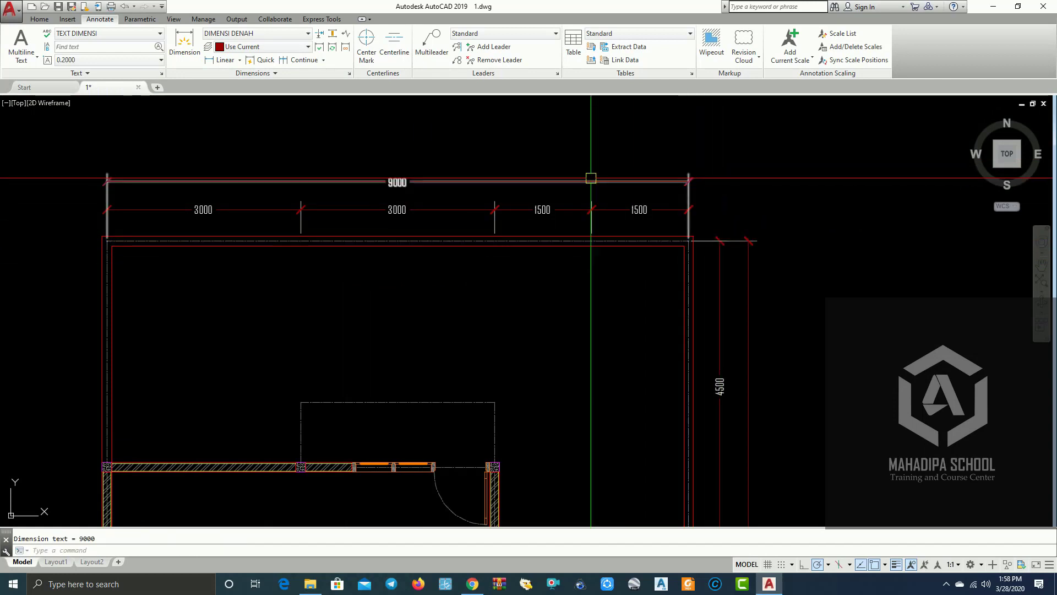
{"action": "scroll", "coordinate": [424, 207], "scroll_direction": "up", "scroll_amount": 4}
{"action": "scroll", "coordinate": [503, 193], "scroll_direction": "up", "scroll_amount": 2}
{"action": "scroll", "coordinate": [503, 193], "scroll_direction": "down", "scroll_amount": 5}
{"action": "scroll", "coordinate": [567, 213], "scroll_direction": "down", "scroll_amount": 2}
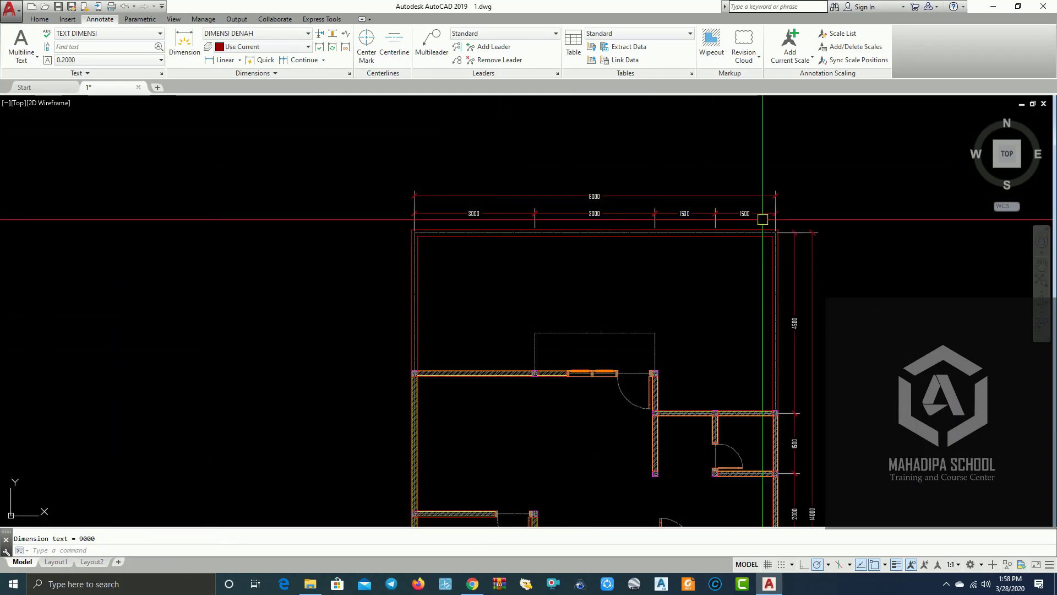
Pan and zoom to recentre the whole floor plan in view
{"action": "middle_click_drag", "start_coordinate": [767, 217], "coordinate": [578, 203]}
{"action": "scroll", "coordinate": [643, 246], "scroll_direction": "down", "scroll_amount": 2}
{"action": "middle_click_drag", "start_coordinate": [679, 236], "coordinate": [684, 241]}
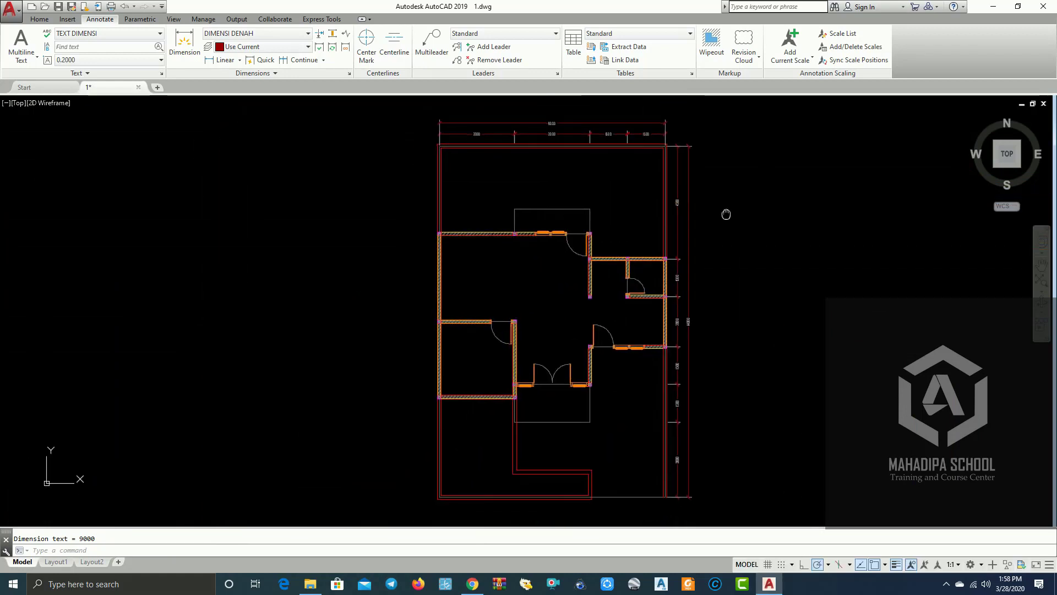
{"action": "scroll", "coordinate": [606, 226], "scroll_direction": "up", "scroll_amount": 2}
{"action": "scroll", "coordinate": [529, 226], "scroll_direction": "up", "scroll_amount": 1}
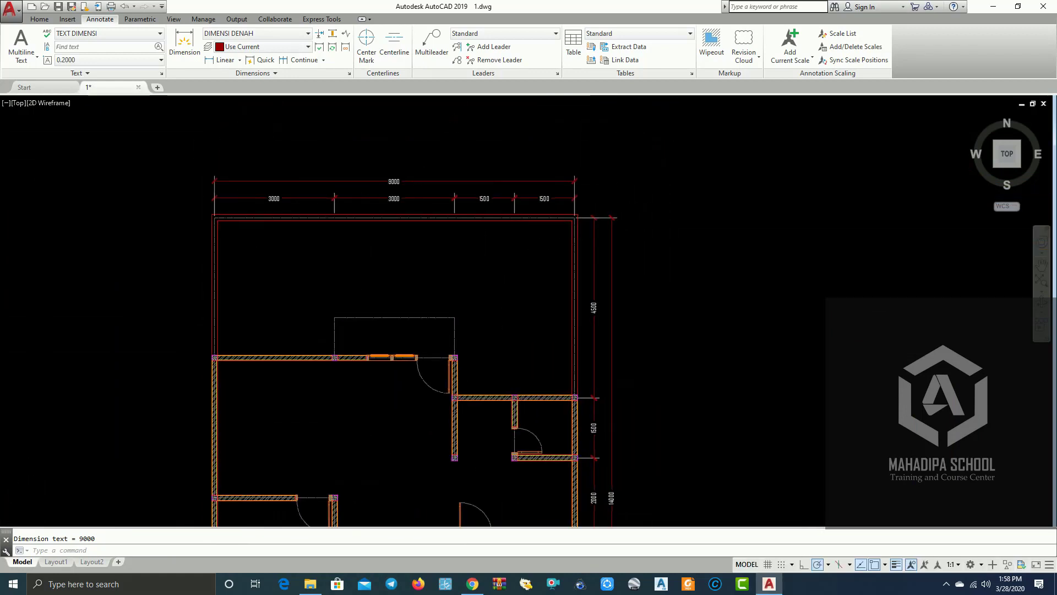
{"action": "scroll", "coordinate": [505, 213], "scroll_direction": "up", "scroll_amount": 3}
{"action": "scroll", "coordinate": [486, 269], "scroll_direction": "up", "scroll_amount": 1}
{"action": "scroll", "coordinate": [485, 268], "scroll_direction": "up", "scroll_amount": 2}
{"action": "scroll", "coordinate": [470, 248], "scroll_direction": "down", "scroll_amount": 5}
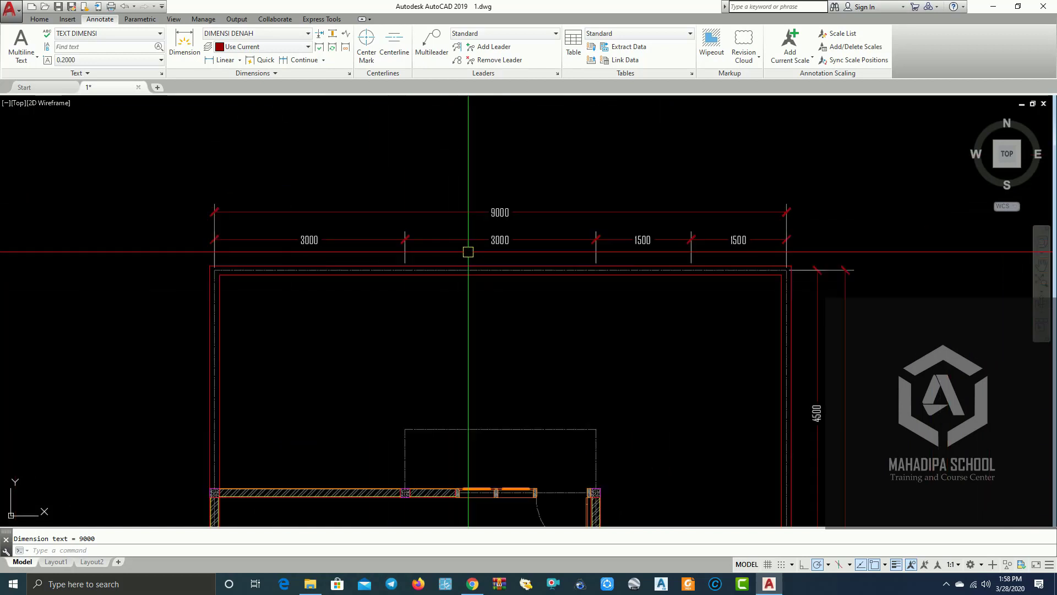
{"action": "scroll", "coordinate": [440, 265], "scroll_direction": "down", "scroll_amount": 1}
{"action": "scroll", "coordinate": [472, 237], "scroll_direction": "up", "scroll_amount": 2}
{"action": "scroll", "coordinate": [472, 237], "scroll_direction": "down", "scroll_amount": 3}
{"action": "scroll", "coordinate": [472, 267], "scroll_direction": "up", "scroll_amount": 1}
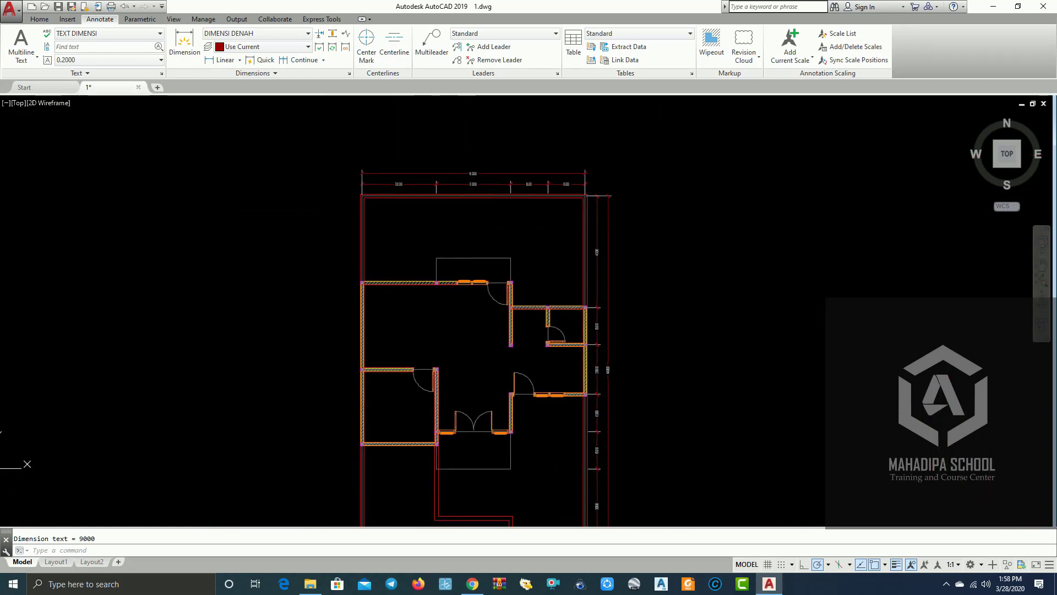
{"action": "scroll", "coordinate": [511, 286], "scroll_direction": "up", "scroll_amount": 1}
{"action": "scroll", "coordinate": [517, 285], "scroll_direction": "up", "scroll_amount": 1}
{"action": "scroll", "coordinate": [517, 284], "scroll_direction": "down", "scroll_amount": 2}
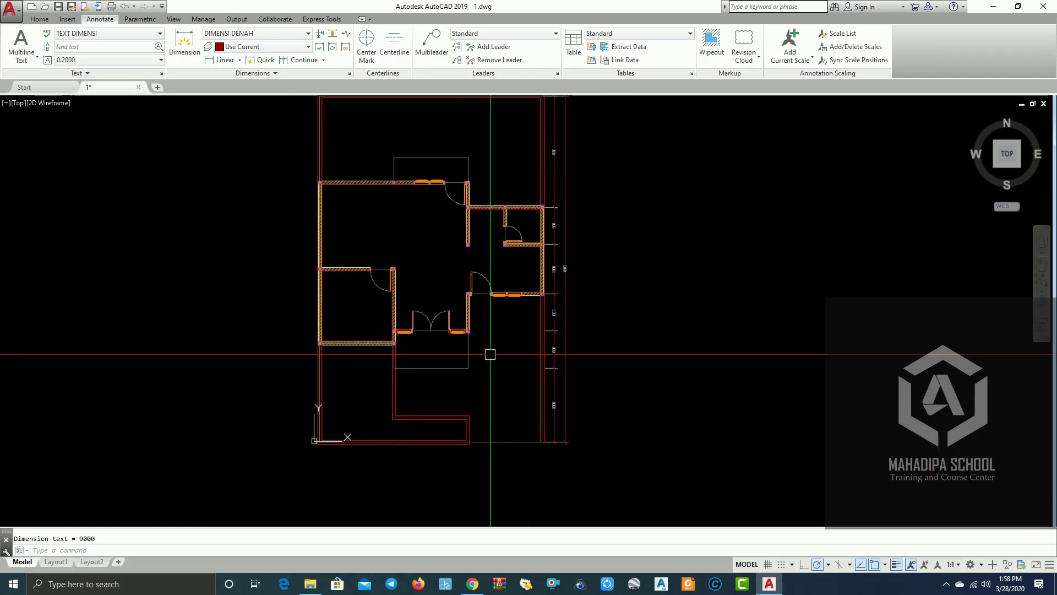
{"action": "middle_click_drag", "start_coordinate": [491, 358], "coordinate": [483, 325]}
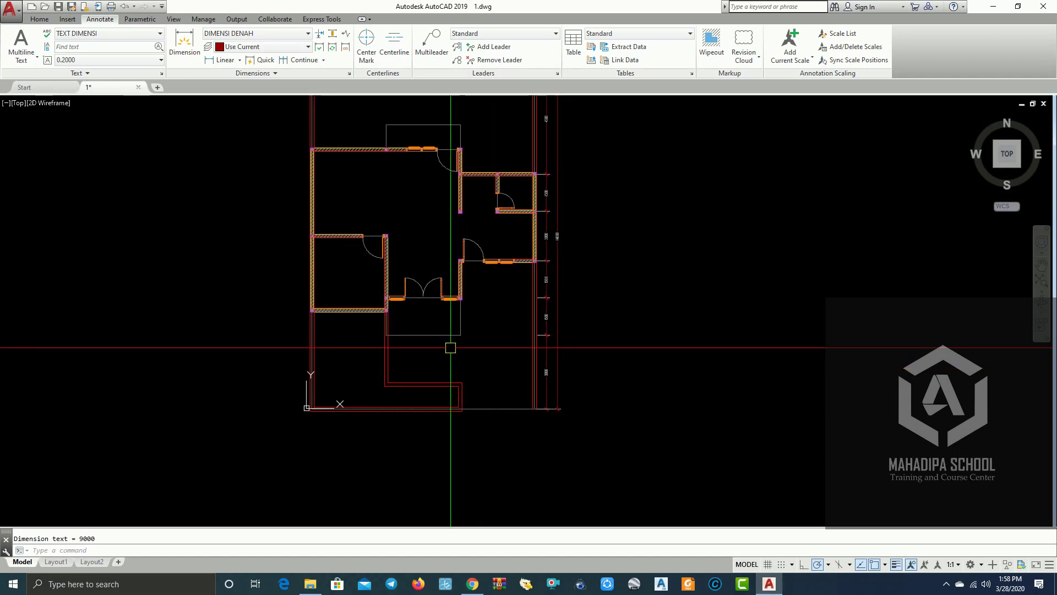
Place the first 3000 linear dimension along the plan's bottom edge
{"action": "left_click", "coordinate": [218, 63]}
{"action": "scroll", "coordinate": [485, 413], "scroll_direction": "up", "scroll_amount": 3}
{"action": "scroll", "coordinate": [460, 378], "scroll_direction": "up", "scroll_amount": 2}
{"action": "scroll", "coordinate": [457, 369], "scroll_direction": "up", "scroll_amount": 1}
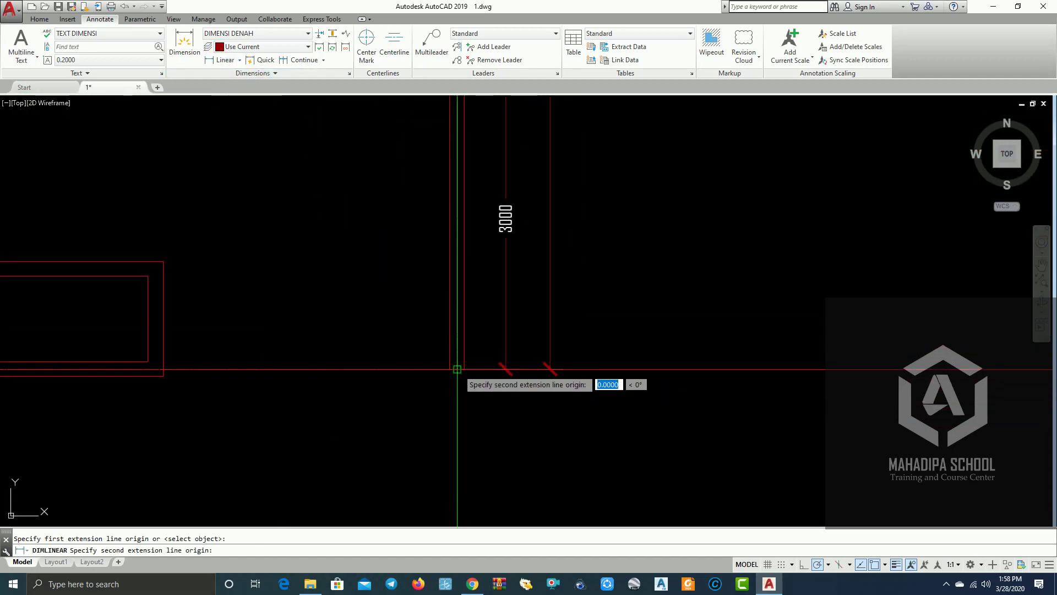
{"action": "scroll", "coordinate": [458, 369], "scroll_direction": "down", "scroll_amount": 2}
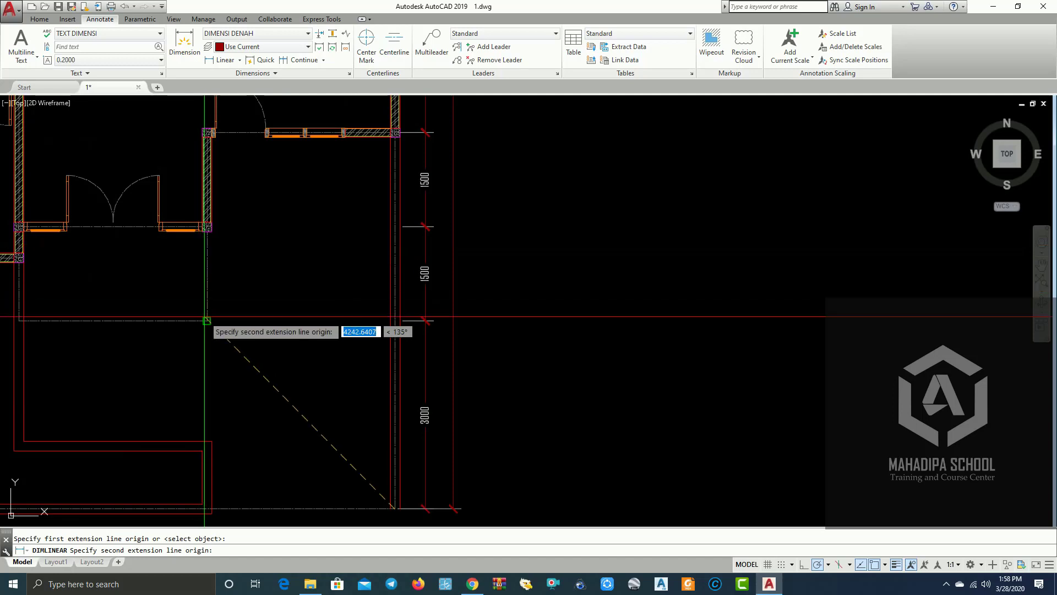
{"action": "scroll", "coordinate": [206, 320], "scroll_direction": "up", "scroll_amount": 1}
{"action": "scroll", "coordinate": [276, 331], "scroll_direction": "up", "scroll_amount": 2}
{"action": "left_click", "coordinate": [350, 323]}
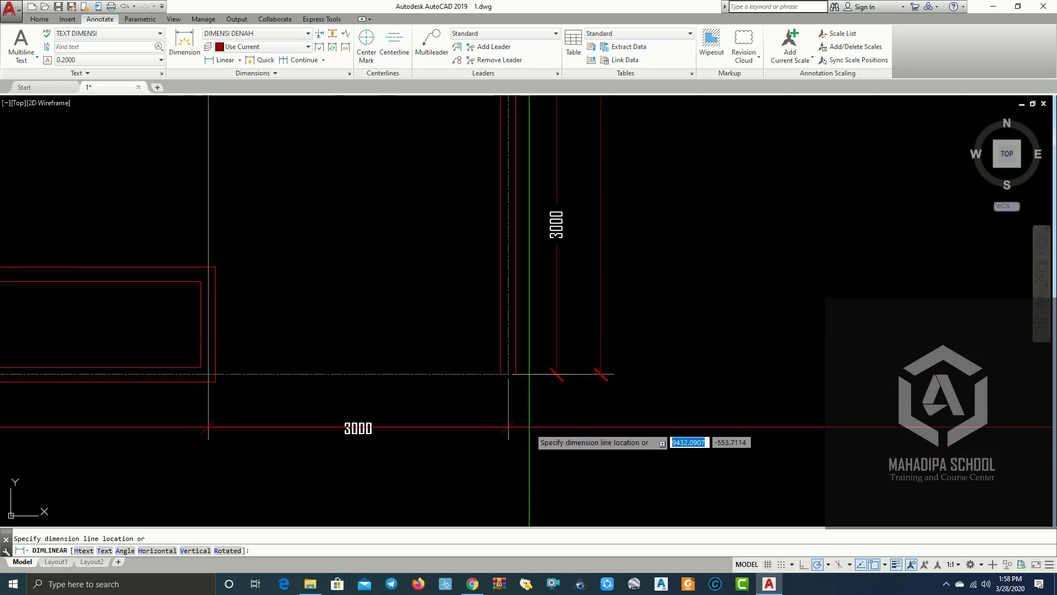
{"action": "left_click", "coordinate": [529, 430]}
Continue the bottom chain with two more 3000 dimensions, then finish
{"action": "left_click", "coordinate": [307, 66]}
{"action": "scroll", "coordinate": [377, 215], "scroll_direction": "down", "scroll_amount": 2}
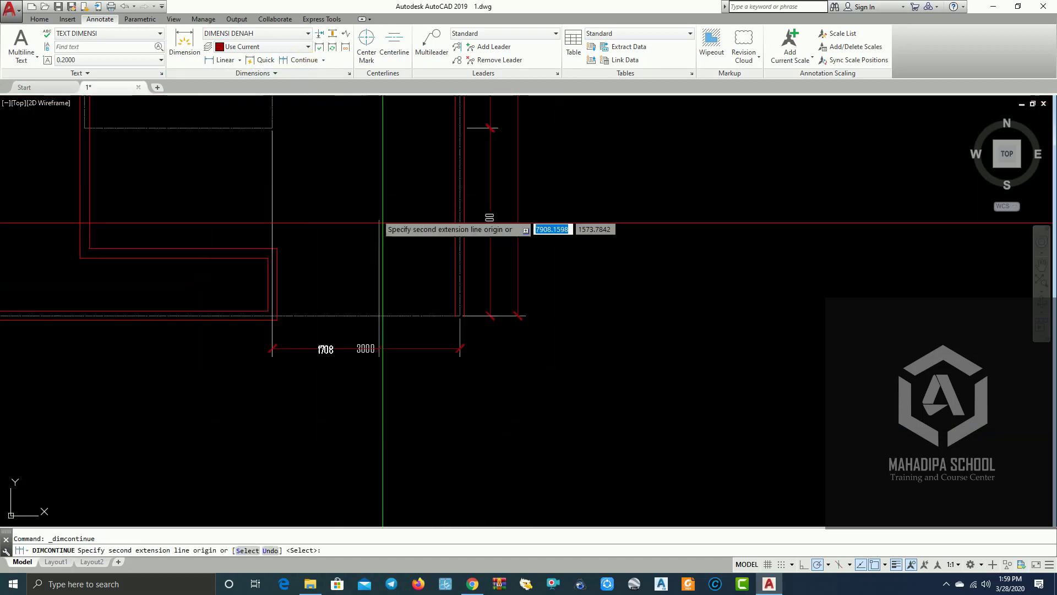
{"action": "scroll", "coordinate": [347, 242], "scroll_direction": "down", "scroll_amount": 1}
{"action": "scroll", "coordinate": [341, 259], "scroll_direction": "down", "scroll_amount": 1}
{"action": "scroll", "coordinate": [289, 226], "scroll_direction": "up", "scroll_amount": 4}
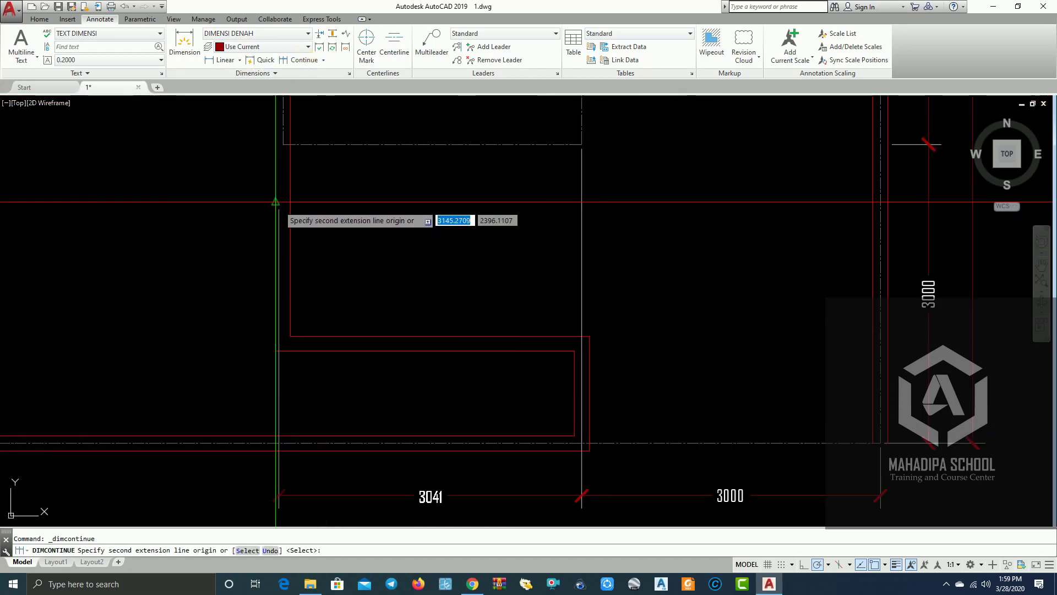
{"action": "scroll", "coordinate": [308, 276], "scroll_direction": "down", "scroll_amount": 6}
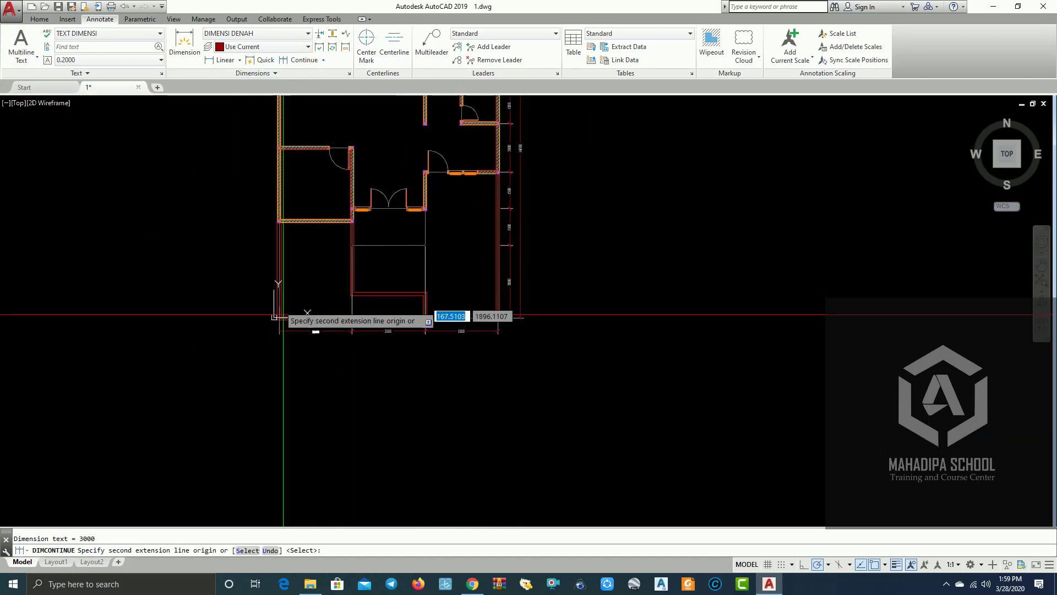
{"action": "scroll", "coordinate": [279, 287], "scroll_direction": "up", "scroll_amount": 6}
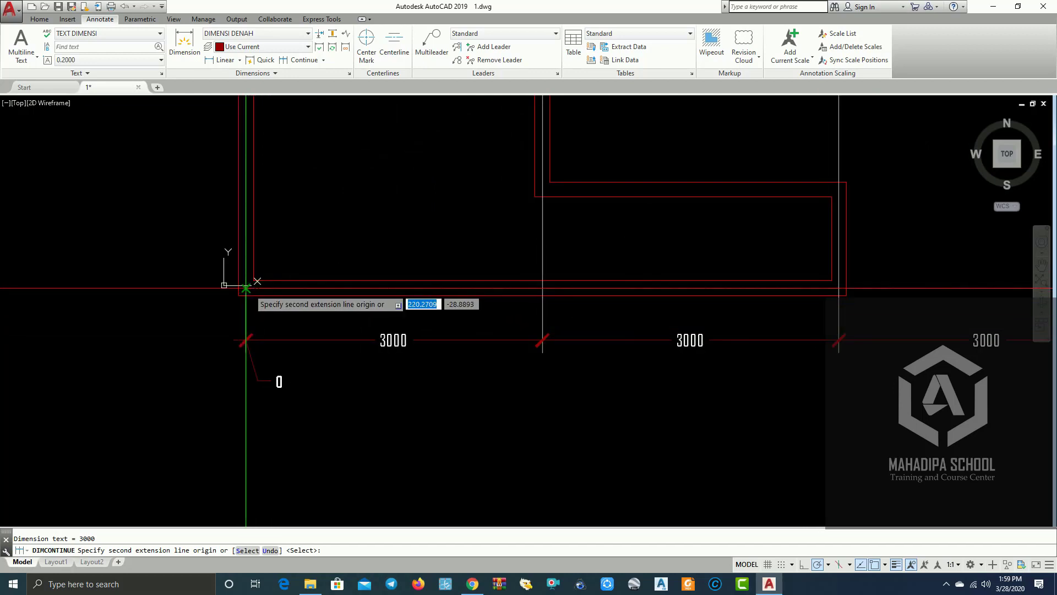
{"action": "key", "text": "Return"}
{"action": "scroll", "coordinate": [320, 386], "scroll_direction": "down", "scroll_amount": 4}
{"action": "key", "text": "Escape"}
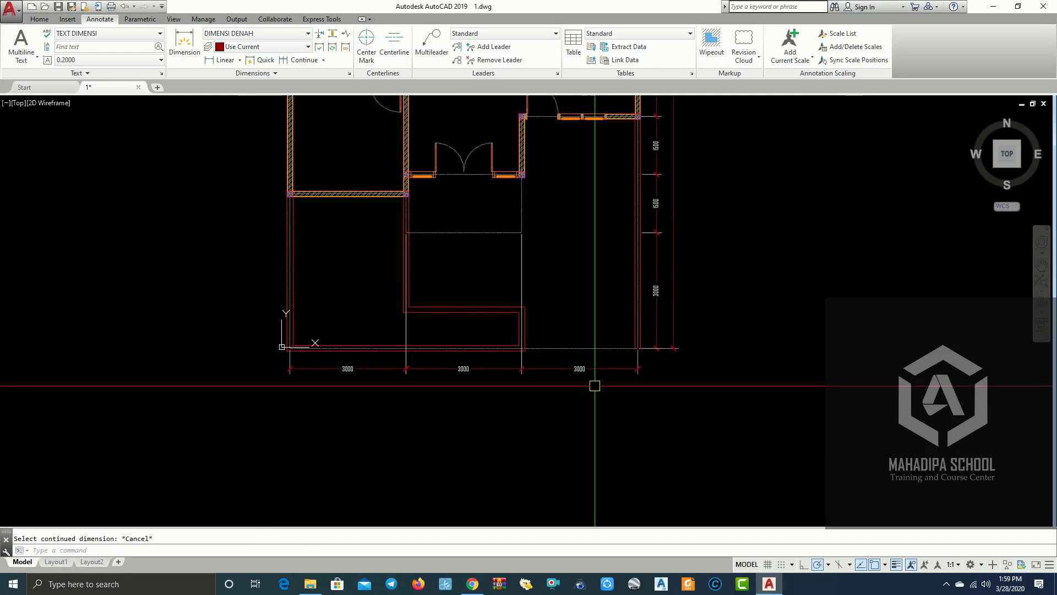
{"action": "scroll", "coordinate": [594, 386], "scroll_direction": "up", "scroll_amount": 3}
Select the bottom 3000 dimensions and pull the first extension line down to the wall line
{"action": "scroll", "coordinate": [562, 385], "scroll_direction": "up", "scroll_amount": 2}
{"action": "left_click_drag", "start_coordinate": [561, 385], "coordinate": [401, 384]}
{"action": "scroll", "coordinate": [402, 385], "scroll_direction": "down", "scroll_amount": 3}
{"action": "middle_click_drag", "start_coordinate": [401, 385], "coordinate": [597, 362]}
{"action": "scroll", "coordinate": [598, 362], "scroll_direction": "up", "scroll_amount": 2}
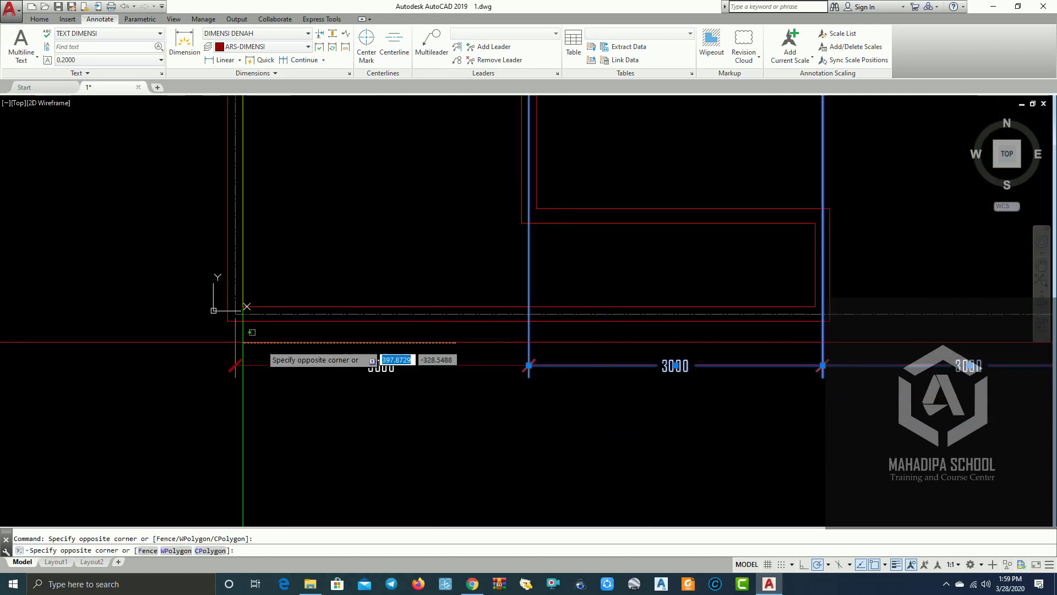
{"action": "scroll", "coordinate": [351, 346], "scroll_direction": "down", "scroll_amount": 4}
{"action": "scroll", "coordinate": [565, 324], "scroll_direction": "up", "scroll_amount": 2}
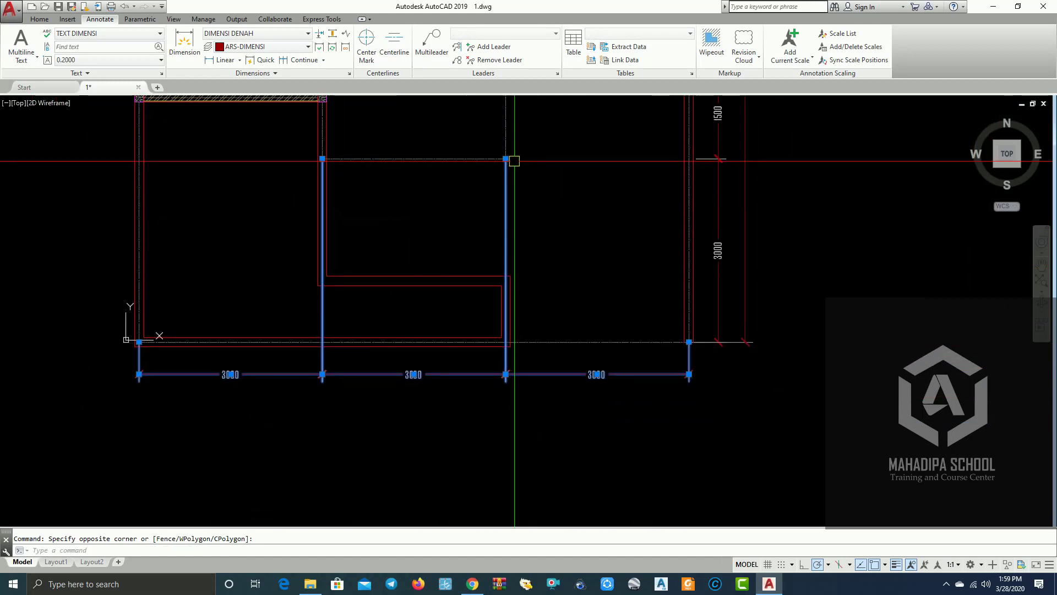
{"action": "left_click", "coordinate": [505, 159]}
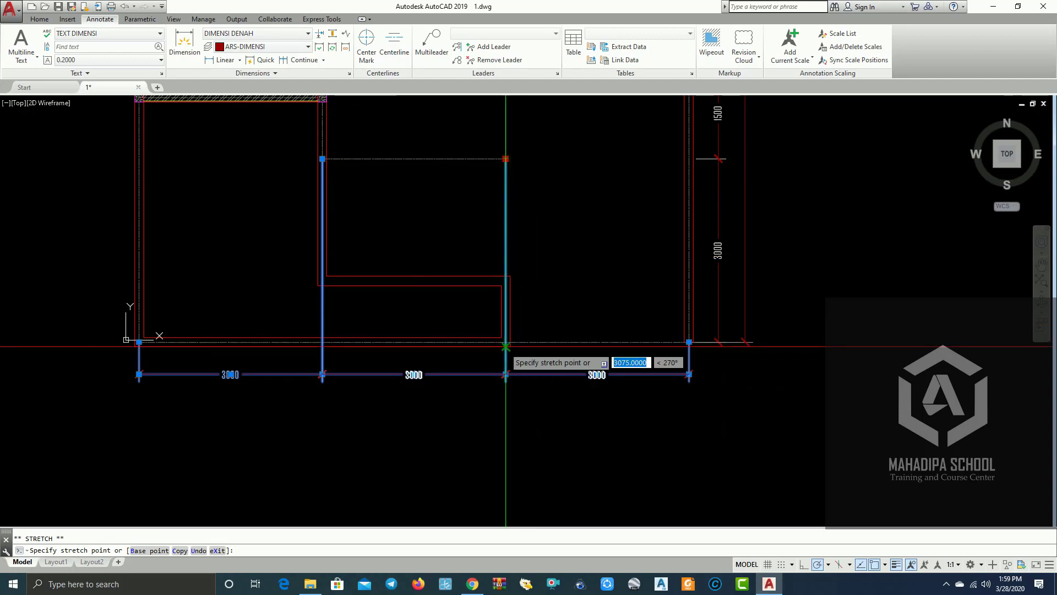
{"action": "left_click", "coordinate": [506, 346]}
Shorten the remaining bottom extension lines, then clear the selection
{"action": "left_click", "coordinate": [322, 159]}
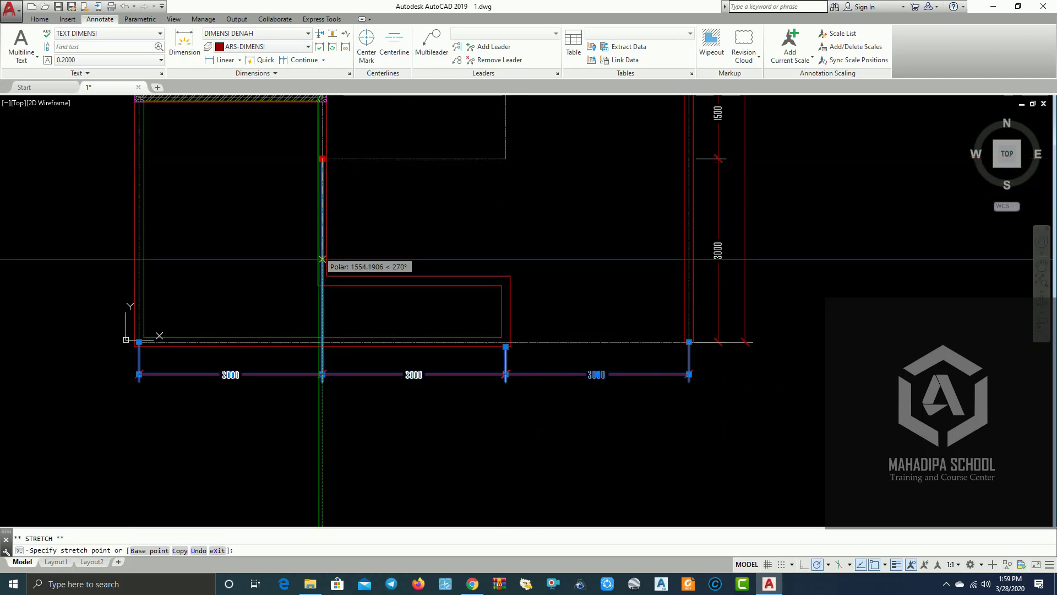
{"action": "left_click", "coordinate": [222, 401]}
{"action": "key", "text": "Escape"}
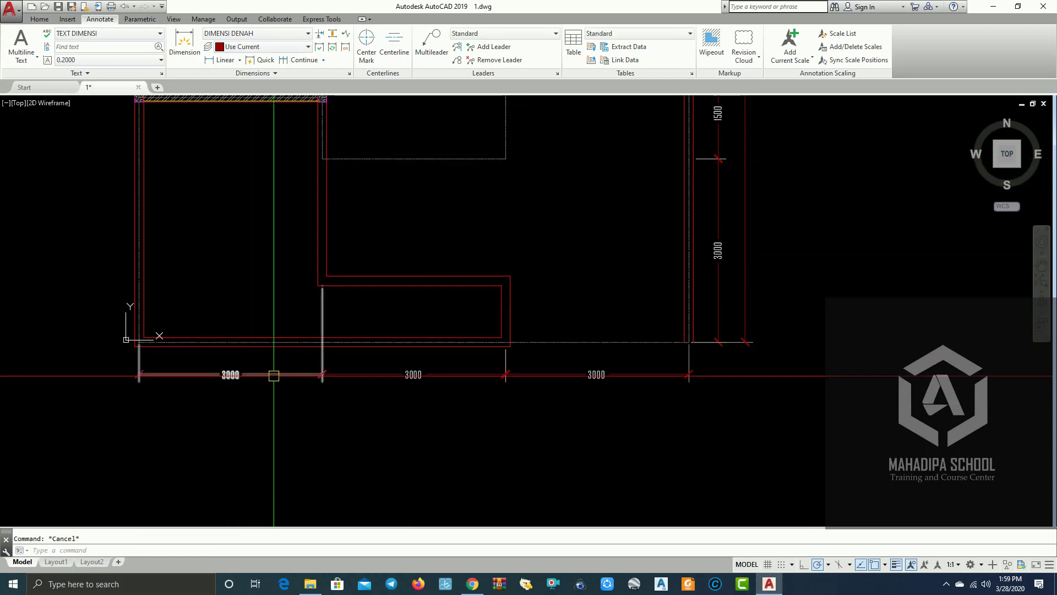
{"action": "left_click_drag", "start_coordinate": [347, 316], "coordinate": [317, 290]}
{"action": "left_click", "coordinate": [322, 285]}
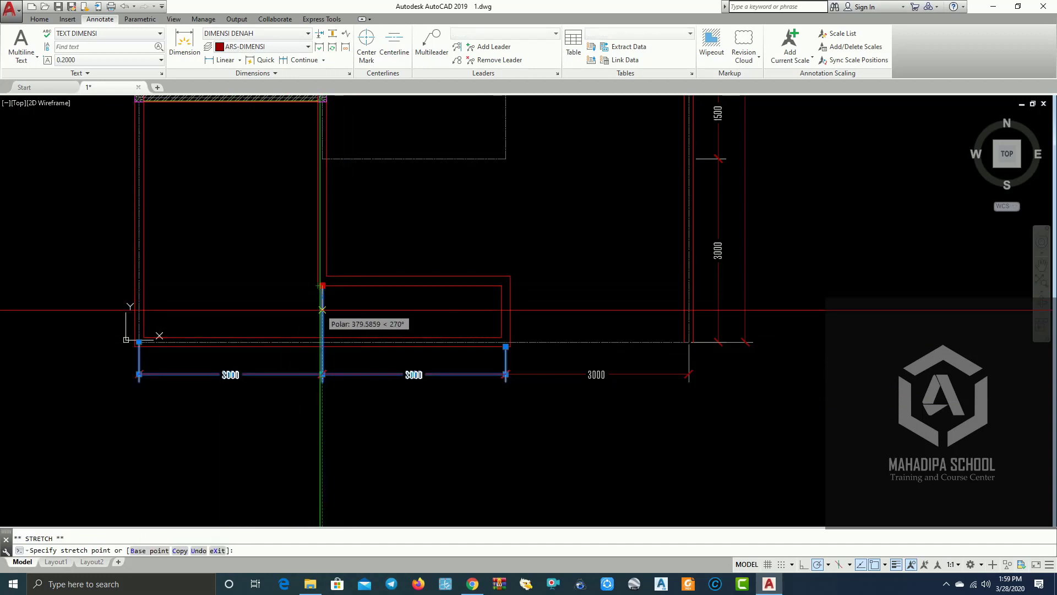
{"action": "key", "text": "Escape"}
{"action": "scroll", "coordinate": [543, 413], "scroll_direction": "down", "scroll_amount": 3}
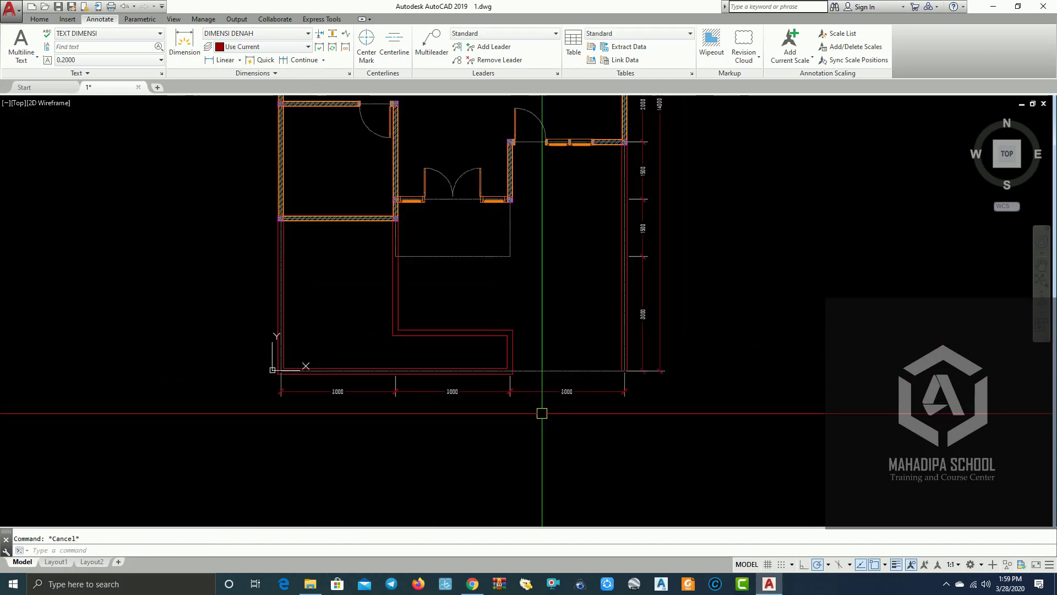
{"action": "scroll", "coordinate": [543, 413], "scroll_direction": "up", "scroll_amount": 2}
Dimension the full 9000 width from the lower-left to the lower-right corner, below the 3000 chain
{"action": "scroll", "coordinate": [177, 117], "scroll_direction": "up", "scroll_amount": 2}
{"action": "left_click", "coordinate": [269, 59]}
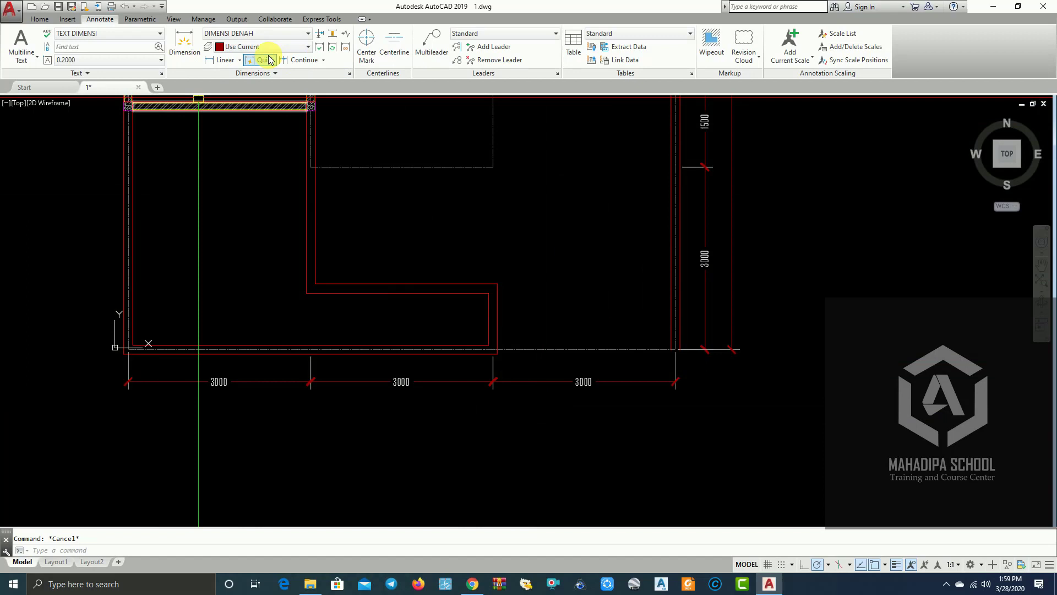
{"action": "left_click", "coordinate": [220, 59]}
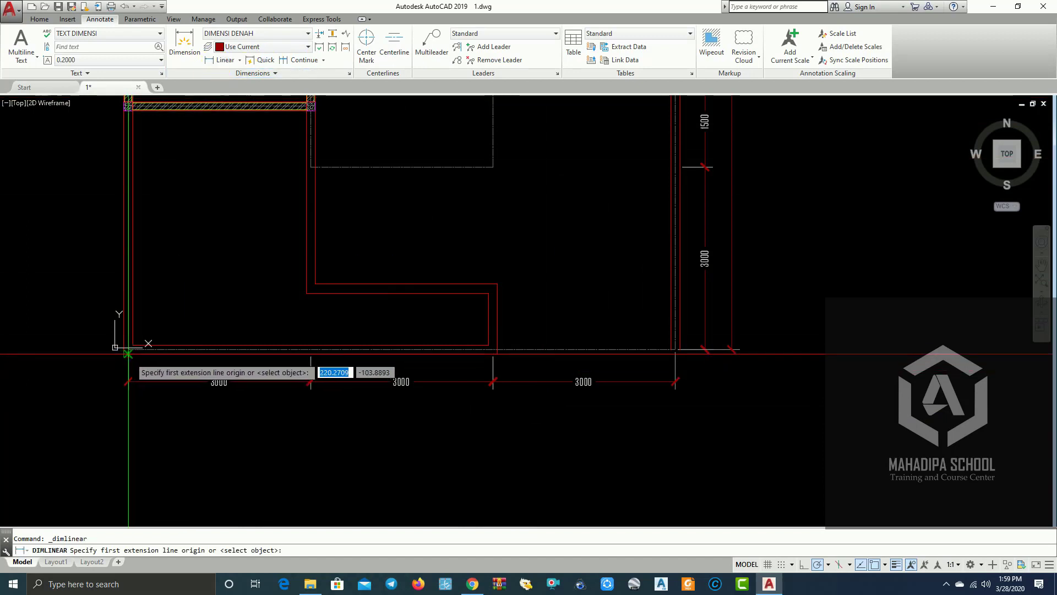
{"action": "left_click", "coordinate": [129, 353]}
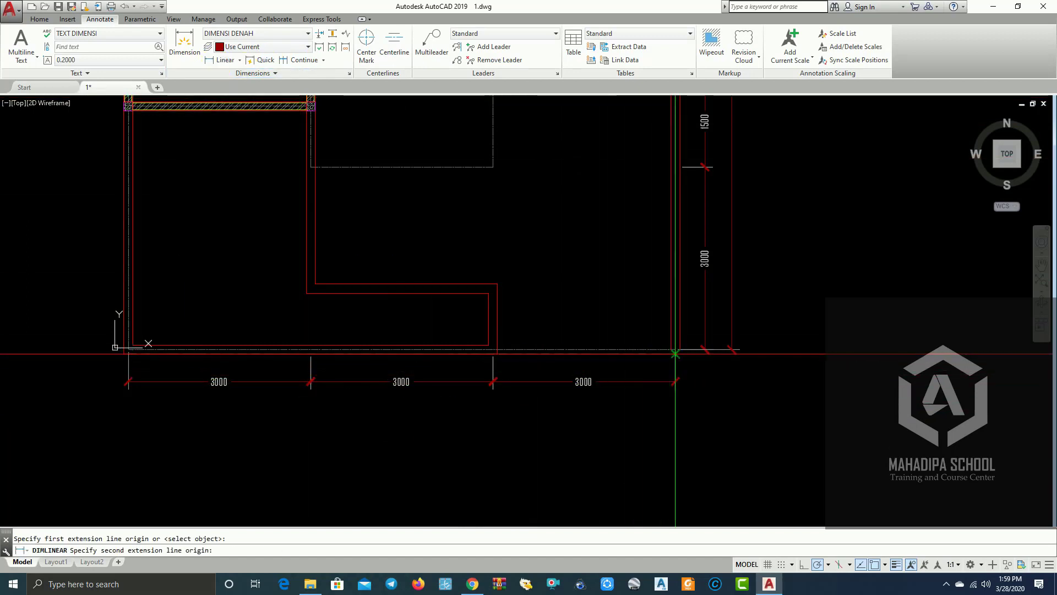
{"action": "scroll", "coordinate": [675, 349], "scroll_direction": "up", "scroll_amount": 5}
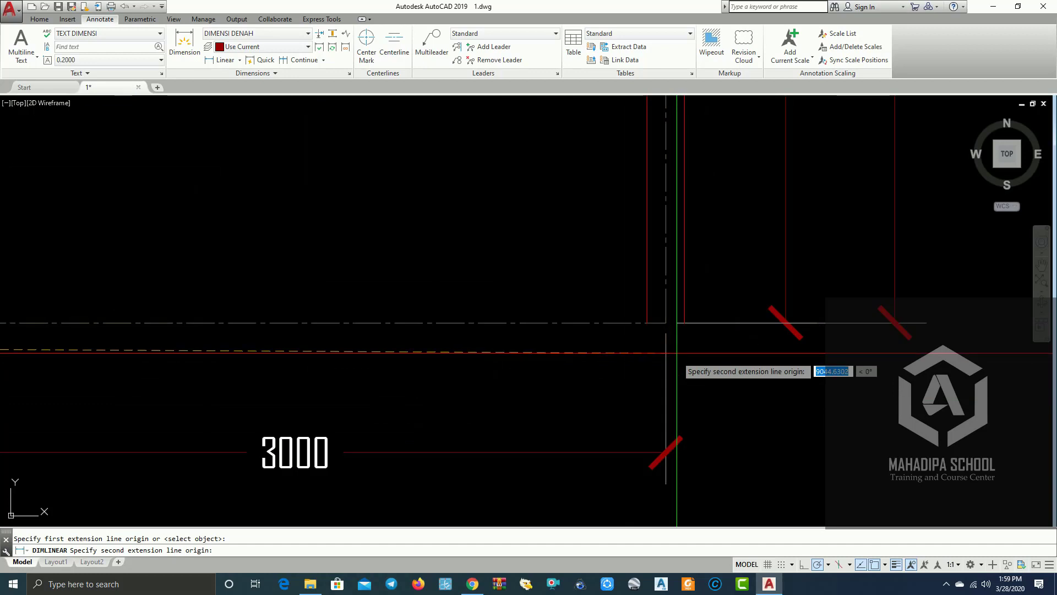
{"action": "left_click", "coordinate": [665, 324]}
{"action": "scroll", "coordinate": [675, 448], "scroll_direction": "down", "scroll_amount": 5}
{"action": "scroll", "coordinate": [750, 397], "scroll_direction": "up", "scroll_amount": 2}
{"action": "scroll", "coordinate": [742, 411], "scroll_direction": "up", "scroll_amount": 2}
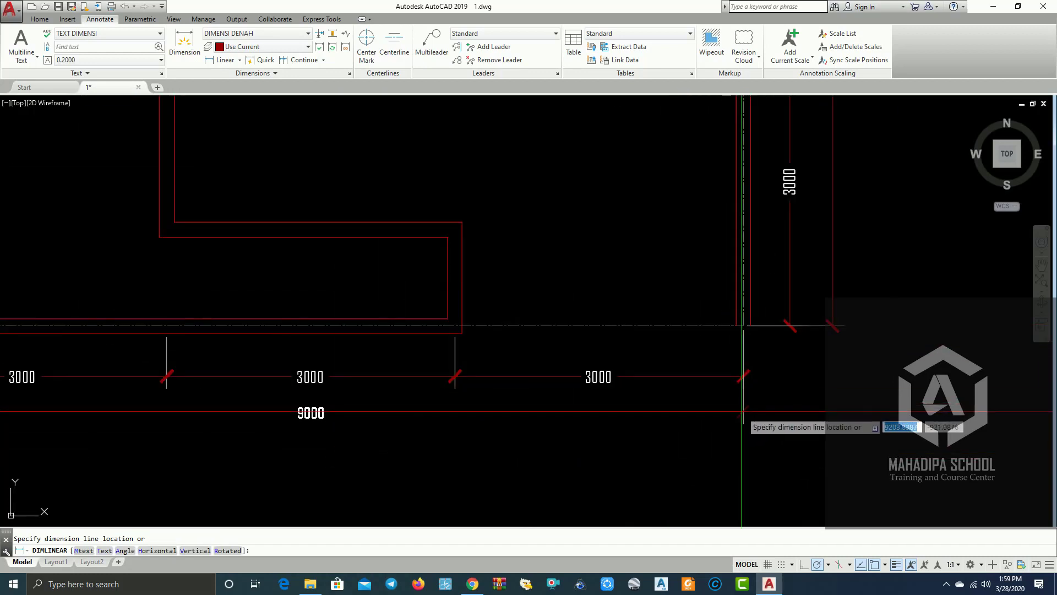
{"action": "left_click", "coordinate": [742, 406]}
{"action": "scroll", "coordinate": [743, 406], "scroll_direction": "down", "scroll_amount": 5}
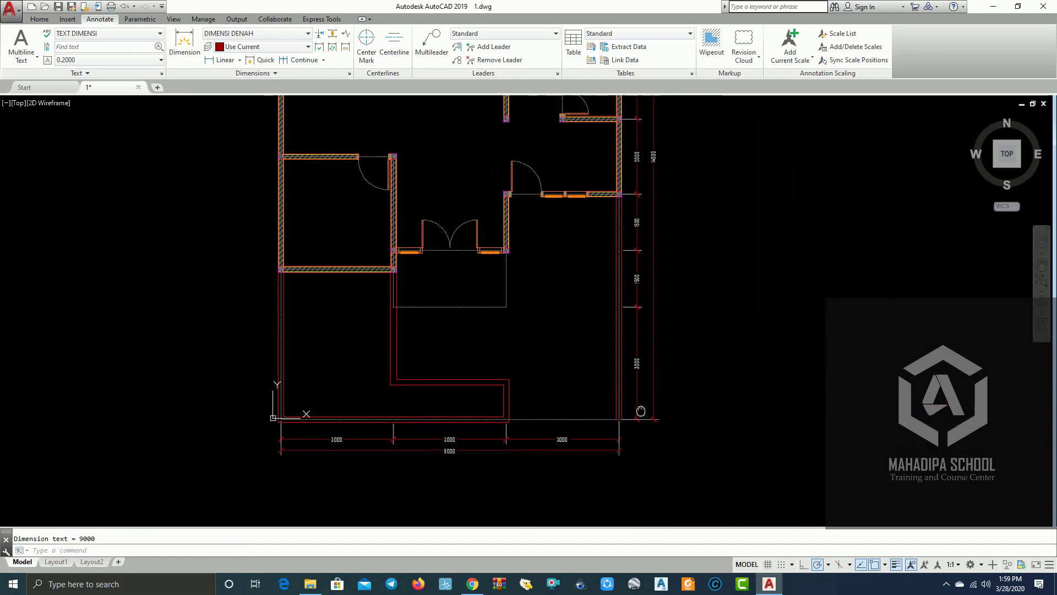
{"action": "scroll", "coordinate": [663, 394], "scroll_direction": "up", "scroll_amount": 2}
{"action": "scroll", "coordinate": [613, 323], "scroll_direction": "up", "scroll_amount": 1}
{"action": "scroll", "coordinate": [580, 215], "scroll_direction": "up", "scroll_amount": 1}
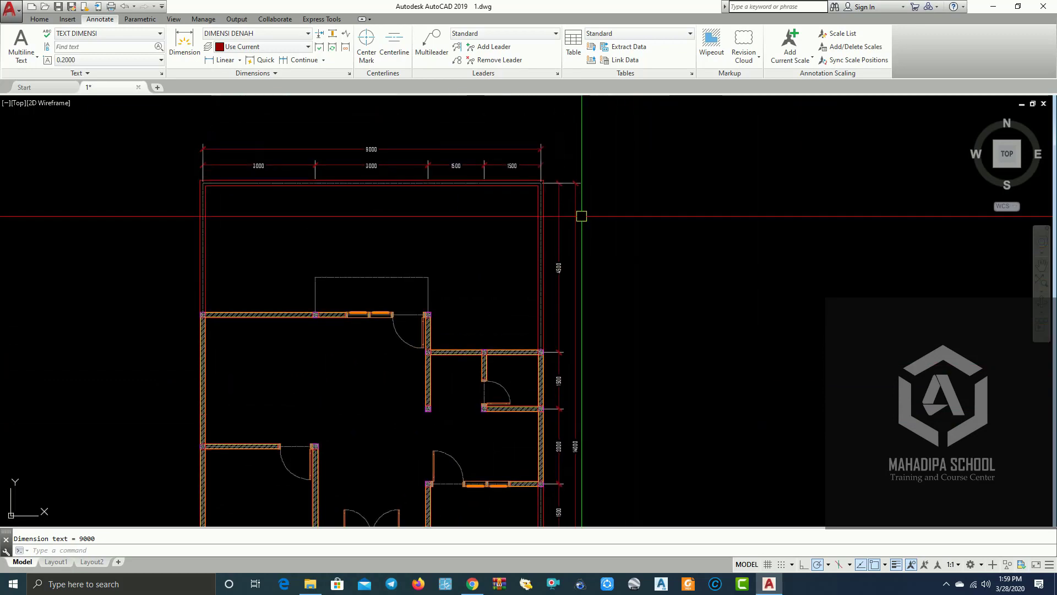
{"action": "scroll", "coordinate": [401, 189], "scroll_direction": "up", "scroll_amount": 2}
{"action": "scroll", "coordinate": [419, 190], "scroll_direction": "up", "scroll_amount": 1}
{"action": "scroll", "coordinate": [422, 227], "scroll_direction": "down", "scroll_amount": 5}
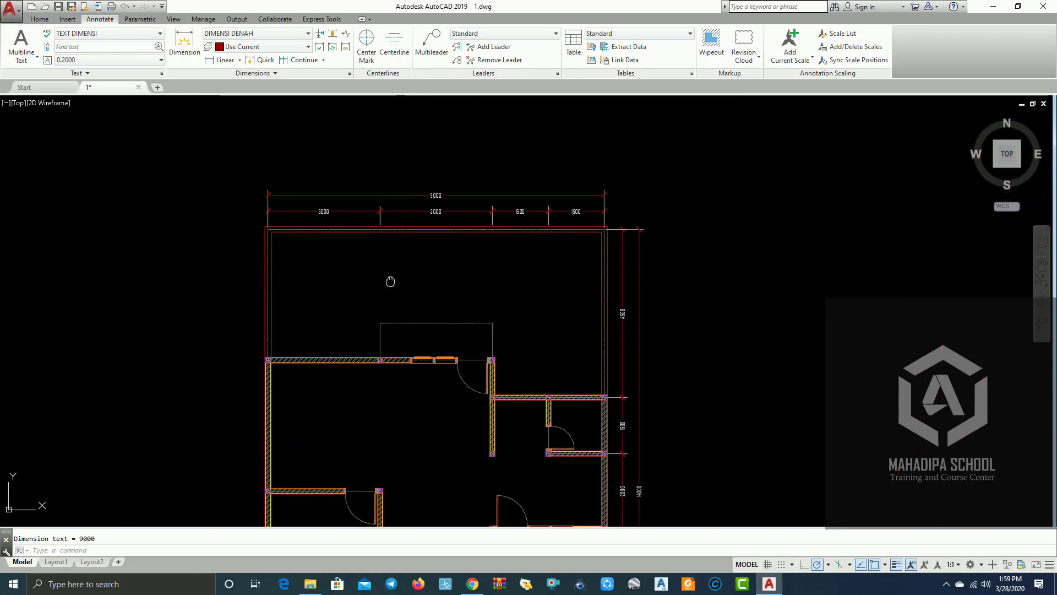
{"action": "mouse_move", "coordinate": [389, 279]}
{"action": "middle_mouse_down"}
{"action": "mouse_move", "coordinate": [370, 271]}
{"action": "mouse_move", "coordinate": [406, 262]}
{"action": "middle_mouse_up"}
{"action": "scroll", "coordinate": [371, 272], "scroll_direction": "down", "scroll_amount": 2}
{"action": "scroll", "coordinate": [406, 262], "scroll_direction": "up", "scroll_amount": 3}
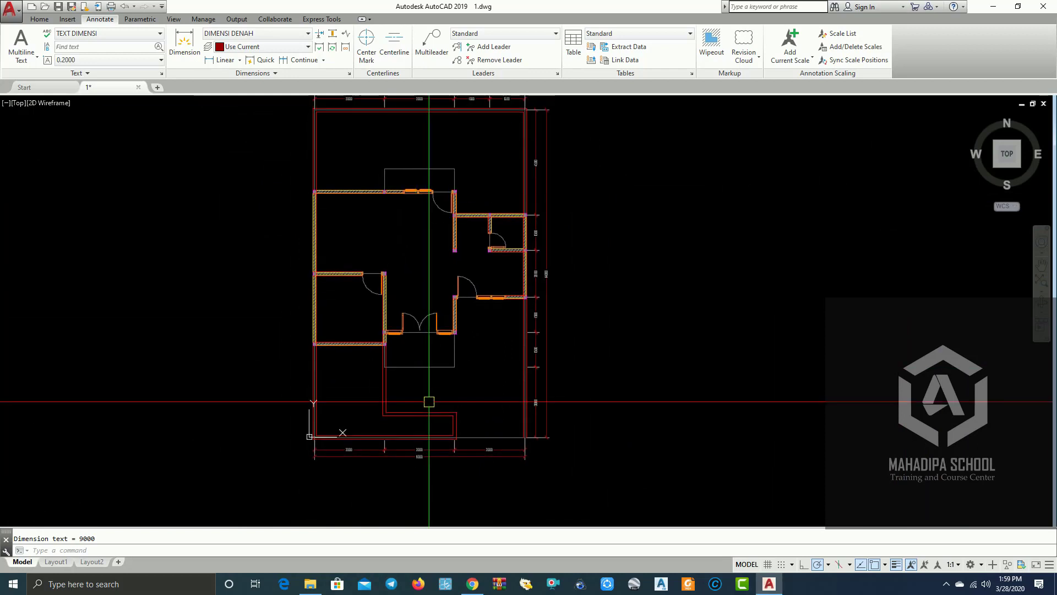
{"action": "scroll", "coordinate": [450, 335], "scroll_direction": "up", "scroll_amount": 1}
{"action": "mouse_move", "coordinate": [450, 335]}
{"action": "middle_mouse_down"}
{"action": "mouse_move", "coordinate": [530, 274]}
{"action": "mouse_move", "coordinate": [558, 283]}
{"action": "middle_mouse_up"}
{"action": "scroll", "coordinate": [557, 283], "scroll_direction": "down", "scroll_amount": 5}
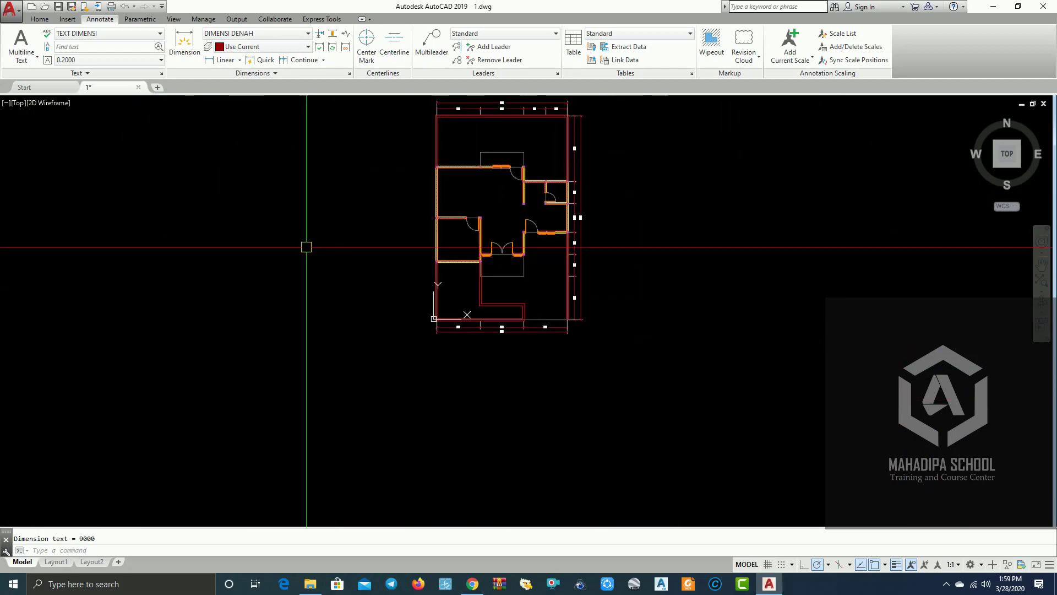
{"action": "scroll", "coordinate": [307, 243], "scroll_direction": "up", "scroll_amount": 2}
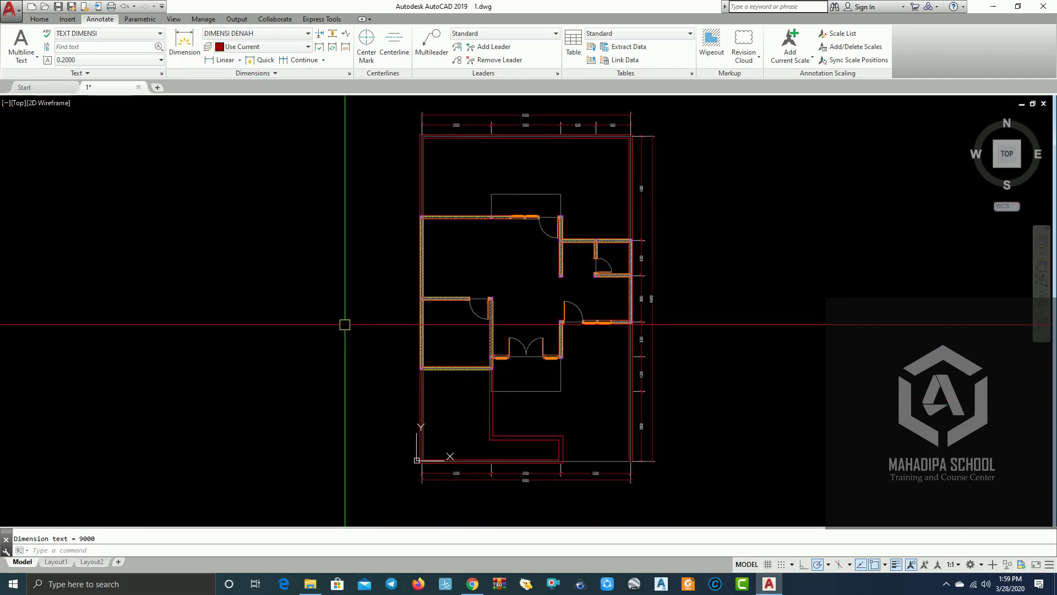
{"action": "scroll", "coordinate": [345, 324], "scroll_direction": "up", "scroll_amount": 4}
{"action": "scroll", "coordinate": [364, 441], "scroll_direction": "up", "scroll_amount": 4}
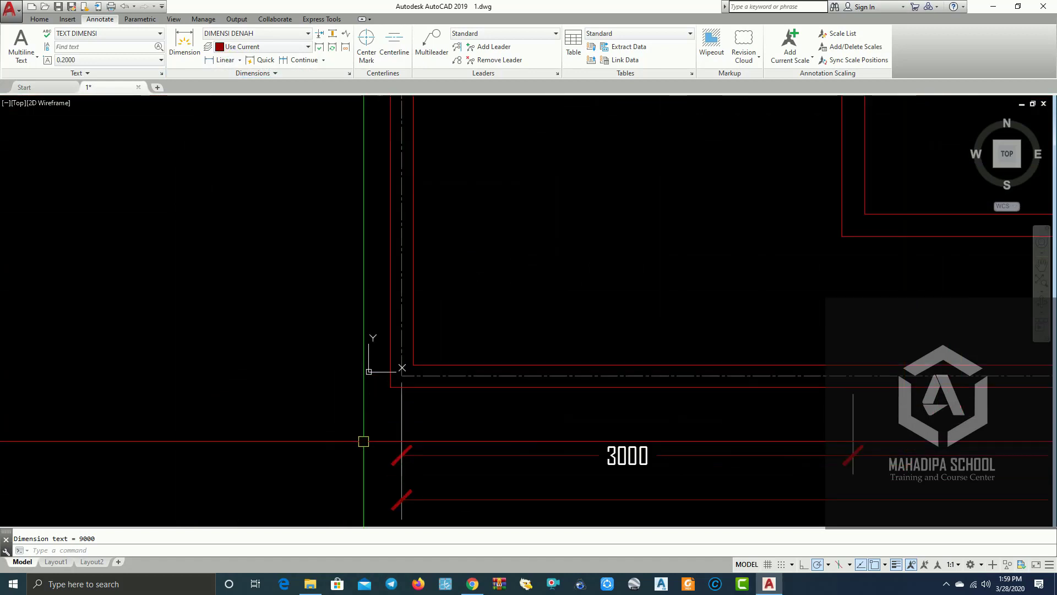
Add a 3000 vertical linear dimension from the plan's lower-left corner up the left wall
{"action": "left_click", "coordinate": [242, 63]}
{"action": "left_click", "coordinate": [229, 99]}
{"action": "left_click", "coordinate": [402, 368]}
{"action": "scroll", "coordinate": [353, 381], "scroll_direction": "down", "scroll_amount": 2}
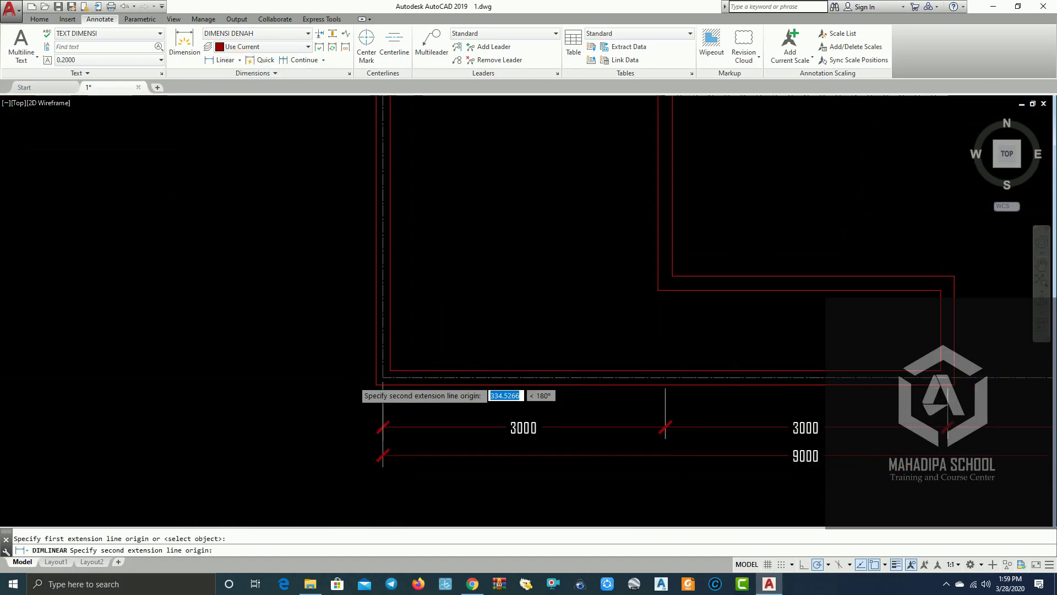
{"action": "scroll", "coordinate": [353, 380], "scroll_direction": "down", "scroll_amount": 4}
{"action": "scroll", "coordinate": [477, 278], "scroll_direction": "up", "scroll_amount": 4}
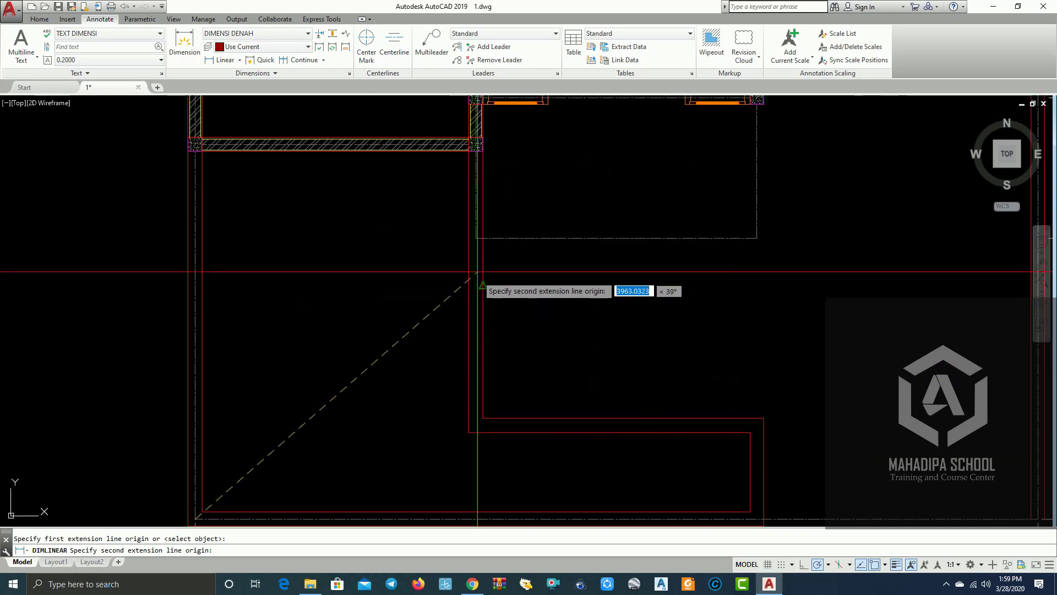
{"action": "left_click", "coordinate": [476, 238]}
{"action": "scroll", "coordinate": [203, 286], "scroll_direction": "down", "scroll_amount": 4}
{"action": "scroll", "coordinate": [186, 280], "scroll_direction": "up", "scroll_amount": 2}
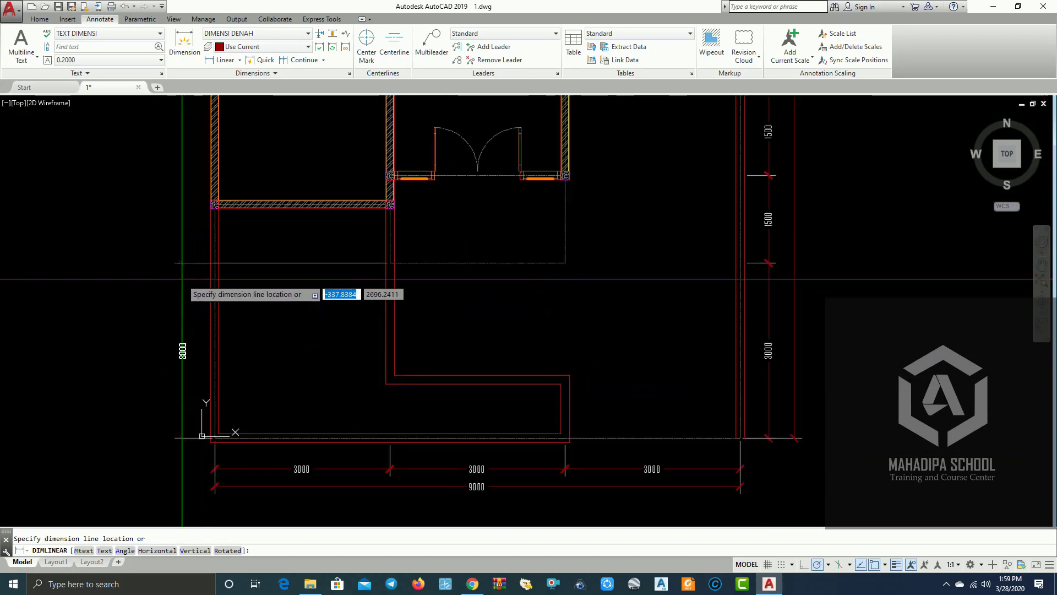
{"action": "left_click", "coordinate": [179, 279]}
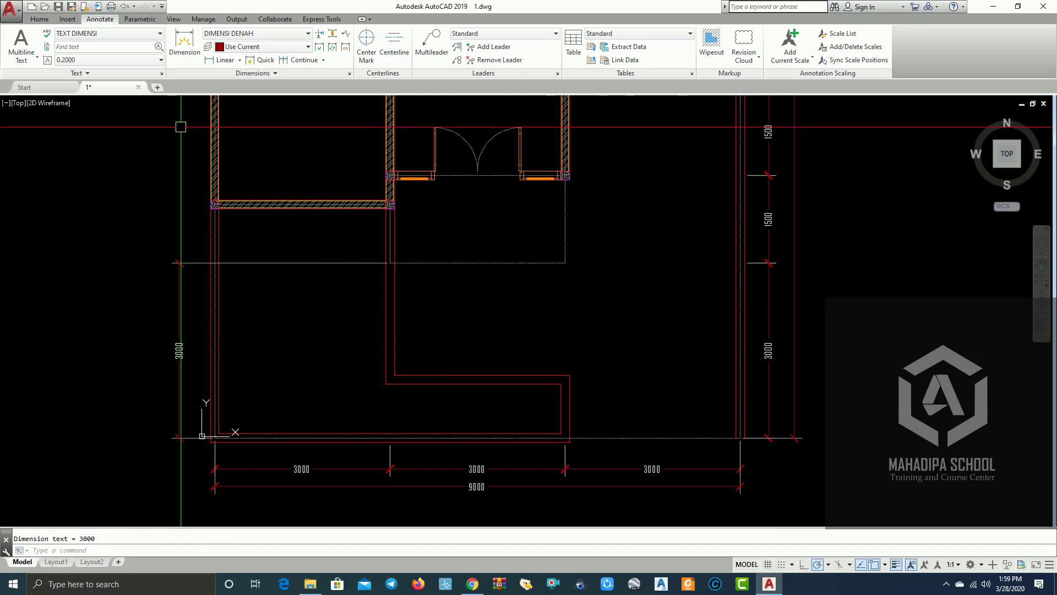
Continue the left-side chain with the 3500, 1000 and 2500 dimensions
{"action": "scroll", "coordinate": [228, 181], "scroll_direction": "up", "scroll_amount": 1}
{"action": "scroll", "coordinate": [148, 393], "scroll_direction": "up", "scroll_amount": 2}
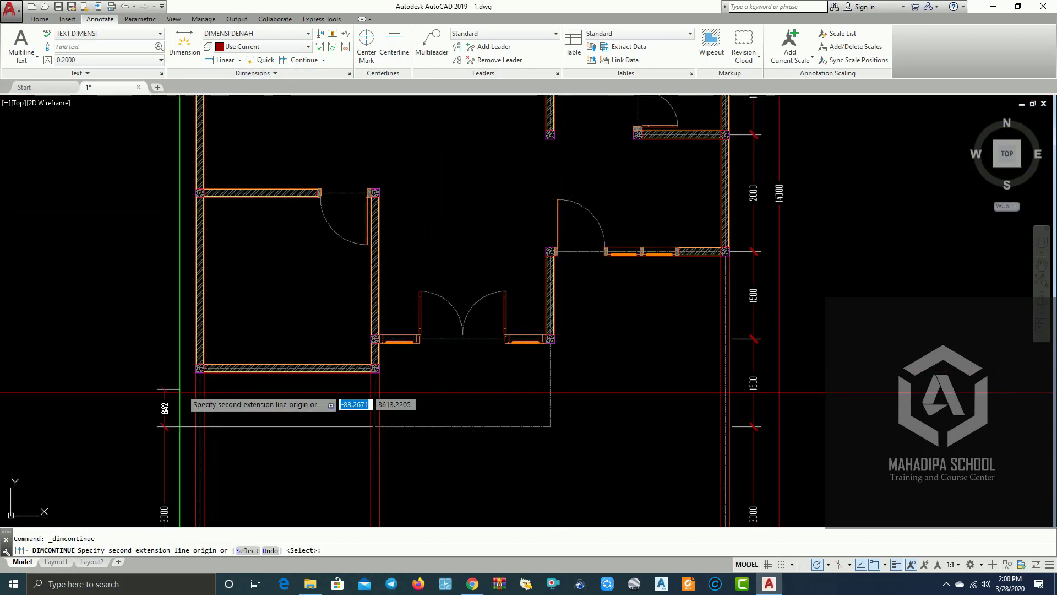
{"action": "scroll", "coordinate": [231, 311], "scroll_direction": "up", "scroll_amount": 2}
{"action": "scroll", "coordinate": [258, 273], "scroll_direction": "up", "scroll_amount": 2}
{"action": "left_click", "coordinate": [259, 273]}
{"action": "scroll", "coordinate": [259, 275], "scroll_direction": "down", "scroll_amount": 2}
{"action": "scroll", "coordinate": [231, 253], "scroll_direction": "down", "scroll_amount": 2}
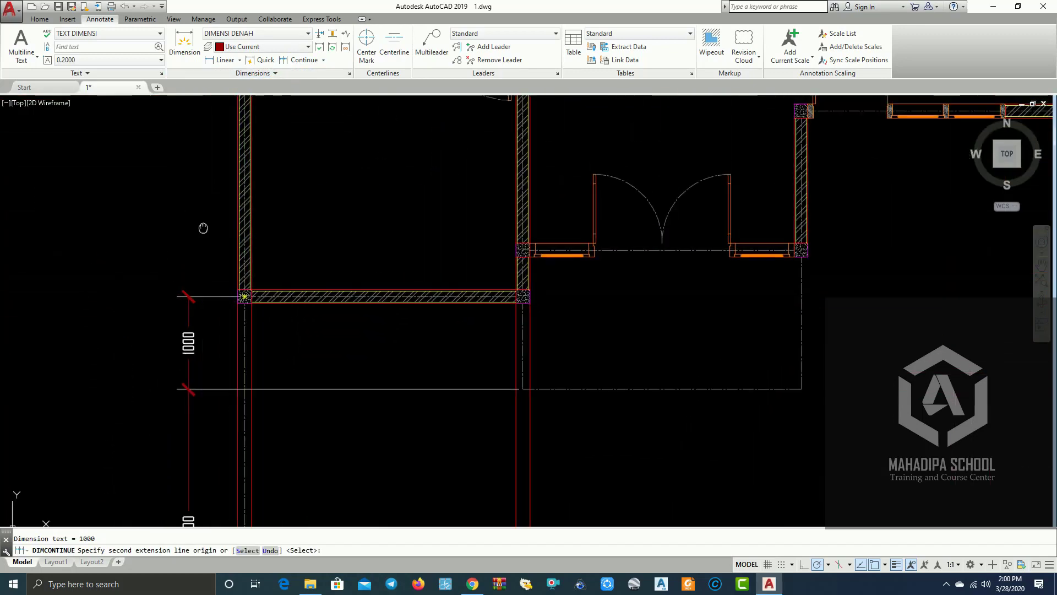
{"action": "scroll", "coordinate": [243, 275], "scroll_direction": "up", "scroll_amount": 2}
{"action": "scroll", "coordinate": [251, 206], "scroll_direction": "up", "scroll_amount": 2}
{"action": "left_click", "coordinate": [251, 206]}
{"action": "scroll", "coordinate": [242, 199], "scroll_direction": "down", "scroll_amount": 2}
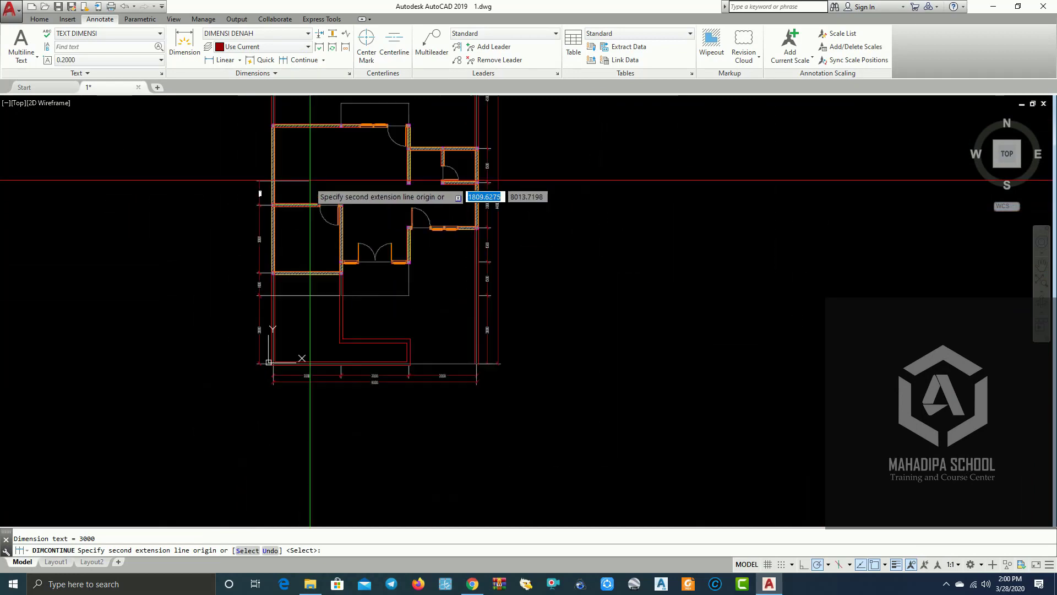
{"action": "scroll", "coordinate": [275, 179], "scroll_direction": "down", "scroll_amount": 2}
{"action": "scroll", "coordinate": [236, 253], "scroll_direction": "up", "scroll_amount": 2}
{"action": "scroll", "coordinate": [283, 254], "scroll_direction": "up", "scroll_amount": 2}
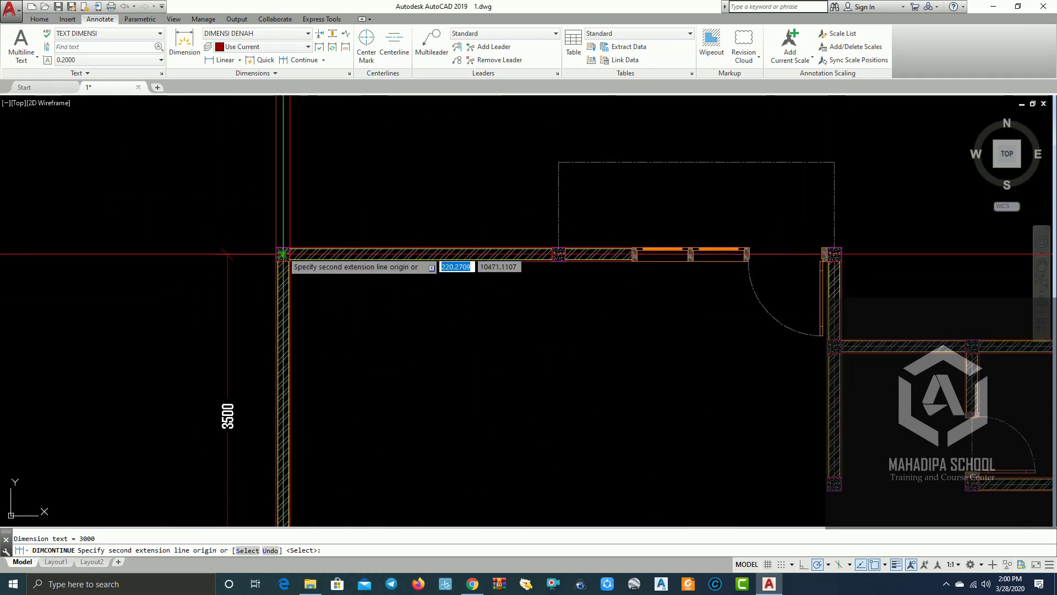
{"action": "left_click", "coordinate": [283, 254]}
{"action": "left_click", "coordinate": [559, 162]}
{"action": "scroll", "coordinate": [542, 165], "scroll_direction": "down", "scroll_amount": 2}
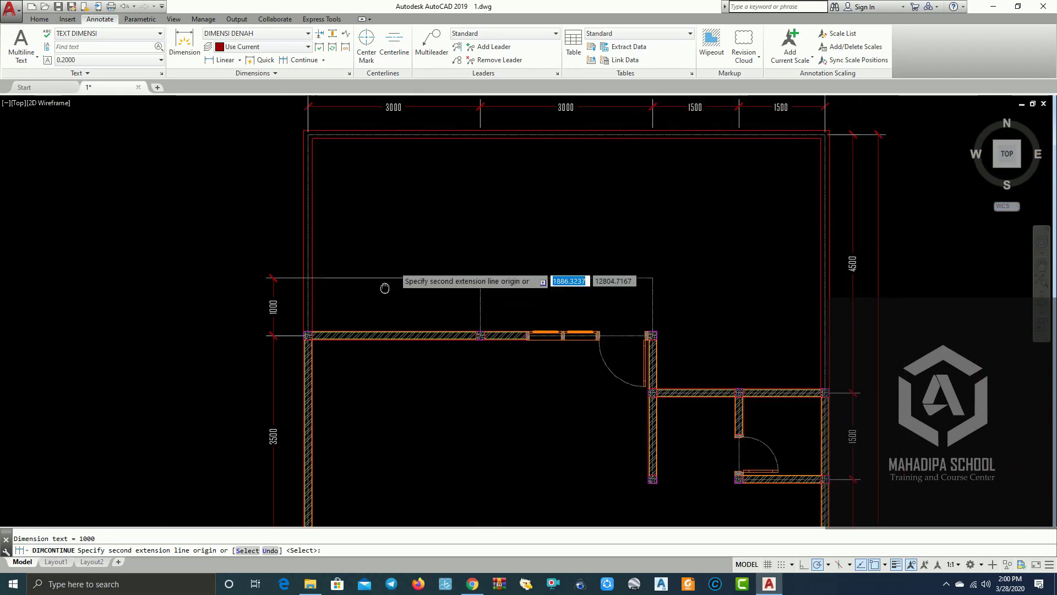
{"action": "scroll", "coordinate": [308, 132], "scroll_direction": "up", "scroll_amount": 2}
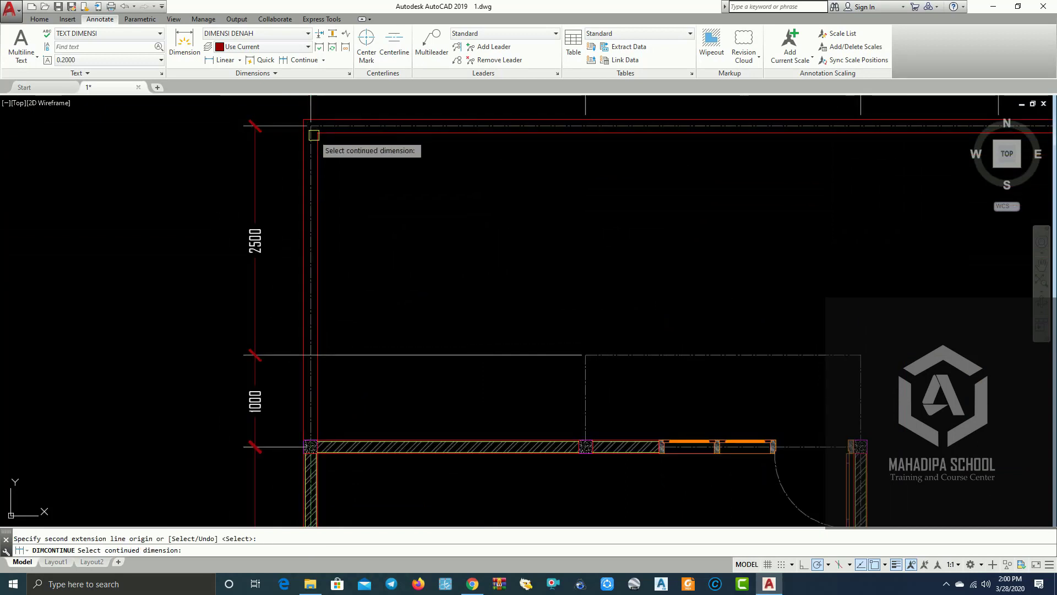
{"action": "scroll", "coordinate": [314, 135], "scroll_direction": "down", "scroll_amount": 3}
{"action": "key", "text": "Escape"}
{"action": "scroll", "coordinate": [484, 226], "scroll_direction": "up", "scroll_amount": 3}
Window-select the left-side dimensions (2500, 1000, 3500, 3000), then clear the selection
{"action": "left_click", "coordinate": [493, 231]}
{"action": "left_click", "coordinate": [488, 212]}
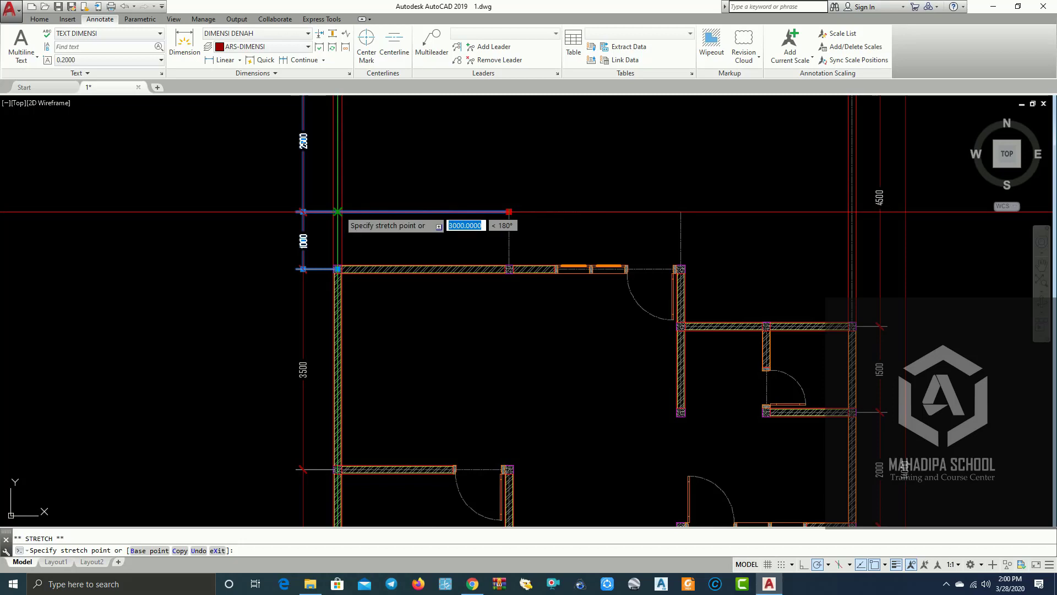
{"action": "key", "text": "Escape"}
{"action": "scroll", "coordinate": [509, 211], "scroll_direction": "down", "scroll_amount": 3}
{"action": "scroll", "coordinate": [342, 279], "scroll_direction": "up", "scroll_amount": 3}
{"action": "left_click", "coordinate": [276, 365]}
{"action": "left_click", "coordinate": [333, 345]}
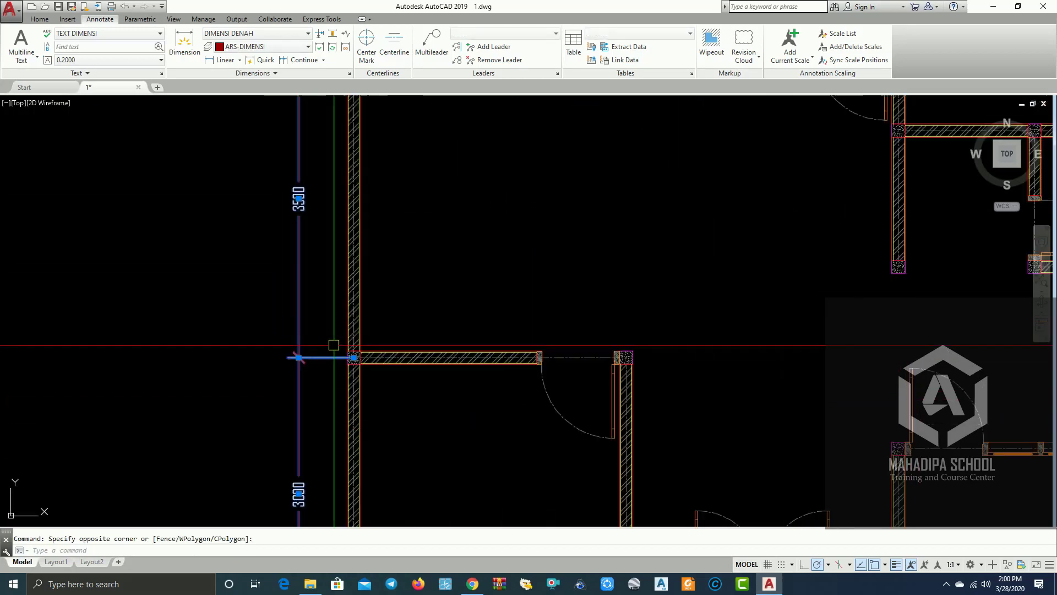
{"action": "key", "text": "Escape"}
{"action": "scroll", "coordinate": [333, 344], "scroll_direction": "down", "scroll_amount": 3}
{"action": "scroll", "coordinate": [321, 358], "scroll_direction": "up", "scroll_amount": 3}
{"action": "scroll", "coordinate": [323, 325], "scroll_direction": "up", "scroll_amount": 1}
Try grip-stretching the 1000 and 3000 dimensions' extension line, cancel, and pan to the top dimensions
{"action": "left_click", "coordinate": [323, 335]}
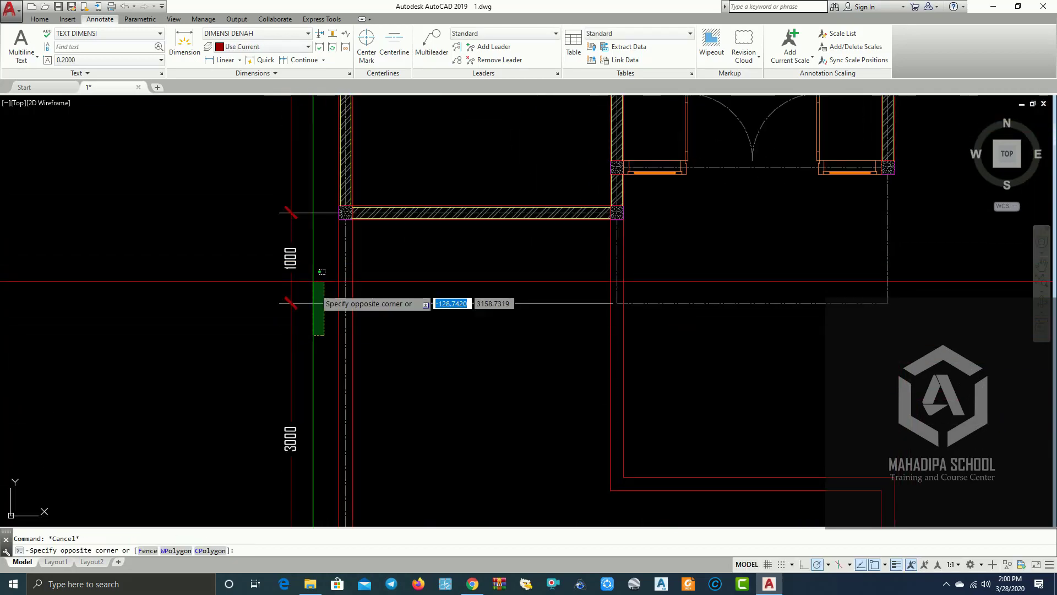
{"action": "left_click", "coordinate": [313, 282]}
{"action": "left_click", "coordinate": [617, 303]}
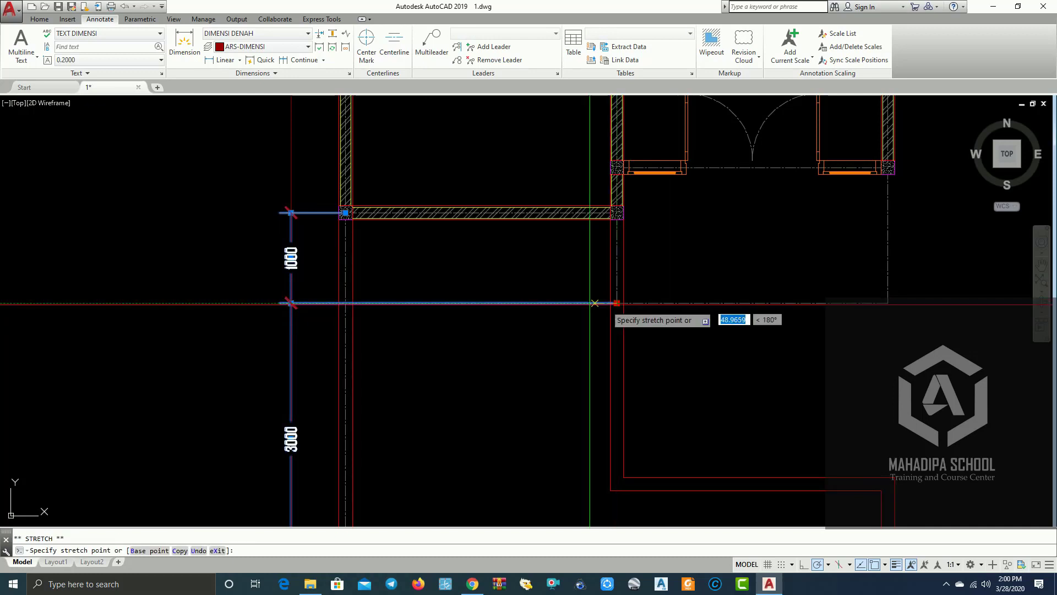
{"action": "key", "text": "Escape"}
{"action": "scroll", "coordinate": [390, 300], "scroll_direction": "down", "scroll_amount": 5}
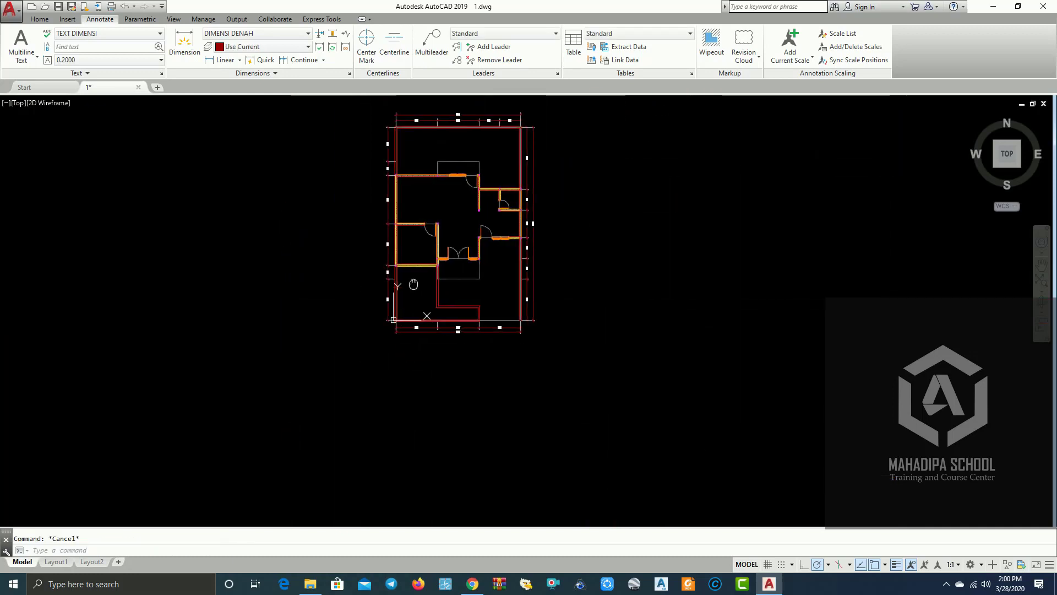
{"action": "scroll", "coordinate": [470, 317], "scroll_direction": "up", "scroll_amount": 2}
{"action": "middle_click_drag", "start_coordinate": [470, 317], "coordinate": [480, 392]}
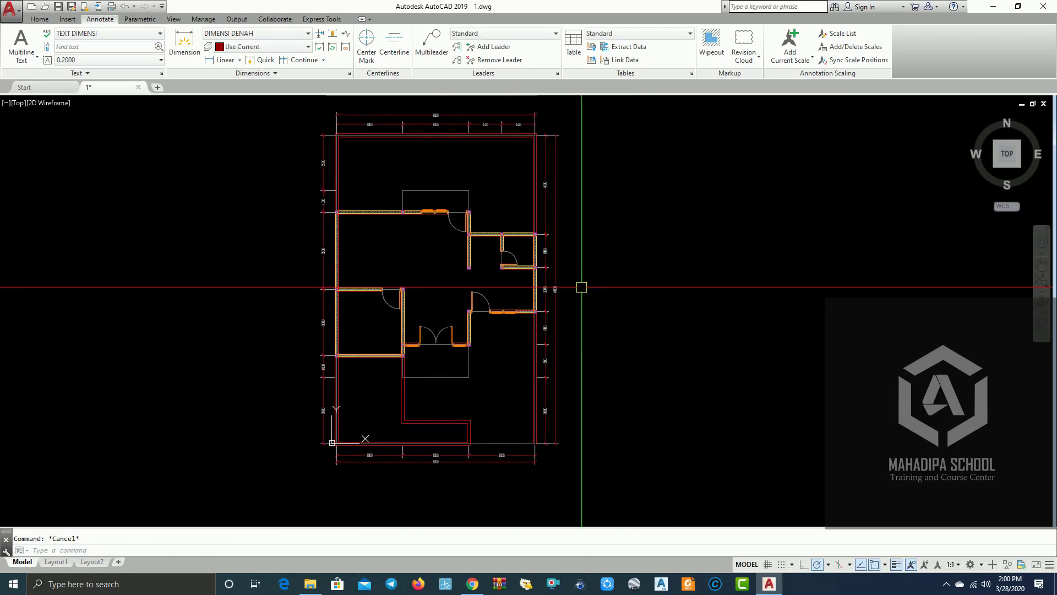
{"action": "scroll", "coordinate": [559, 197], "scroll_direction": "up", "scroll_amount": 4}
{"action": "mouse_move", "coordinate": [449, 182]}
{"action": "middle_mouse_down"}
{"action": "mouse_move", "coordinate": [503, 213]}
{"action": "mouse_move", "coordinate": [355, 196]}
{"action": "mouse_move", "coordinate": [428, 206]}
{"action": "middle_mouse_up"}
{"action": "middle_click_drag", "start_coordinate": [646, 199], "coordinate": [619, 202]}
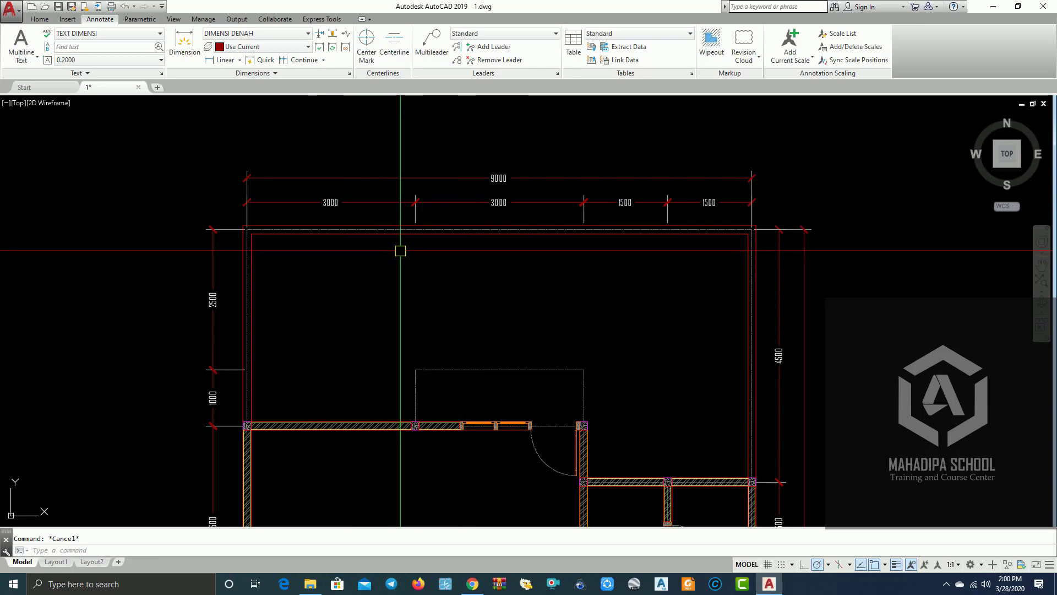
{"action": "type", "text": "D"}
Give DIMENSI DENAH cyan dimension text and yellow extension lines, then close the style manager
{"action": "key", "text": "Return"}
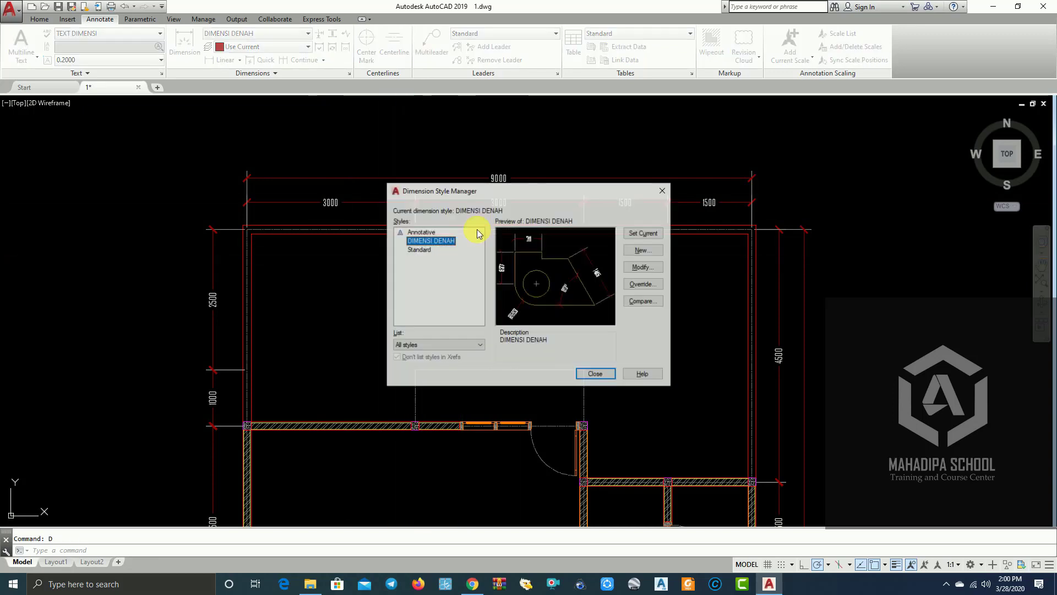
{"action": "left_click", "coordinate": [650, 272]}
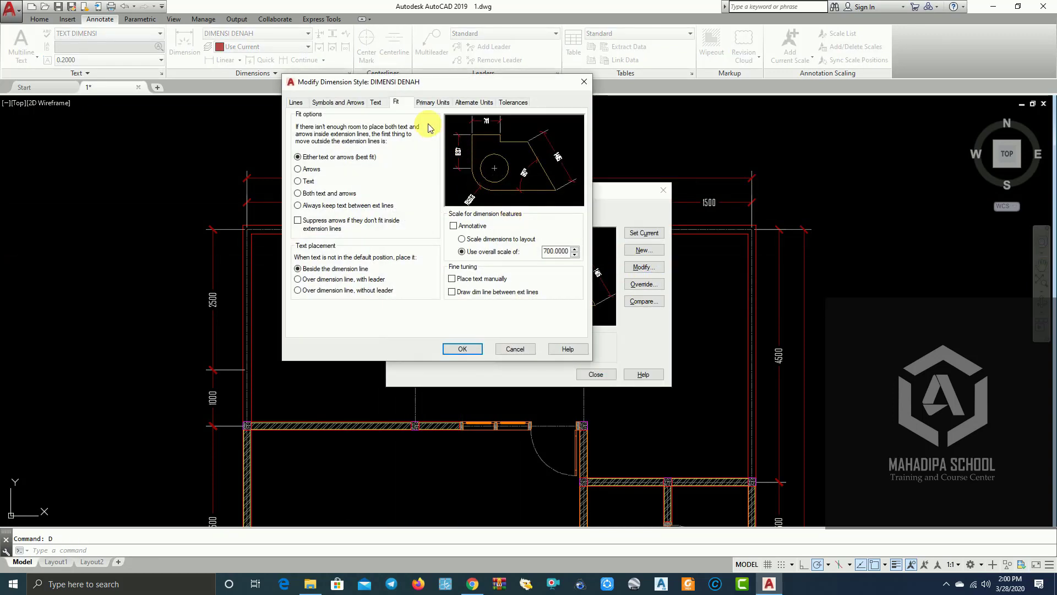
{"action": "left_click", "coordinate": [376, 102]}
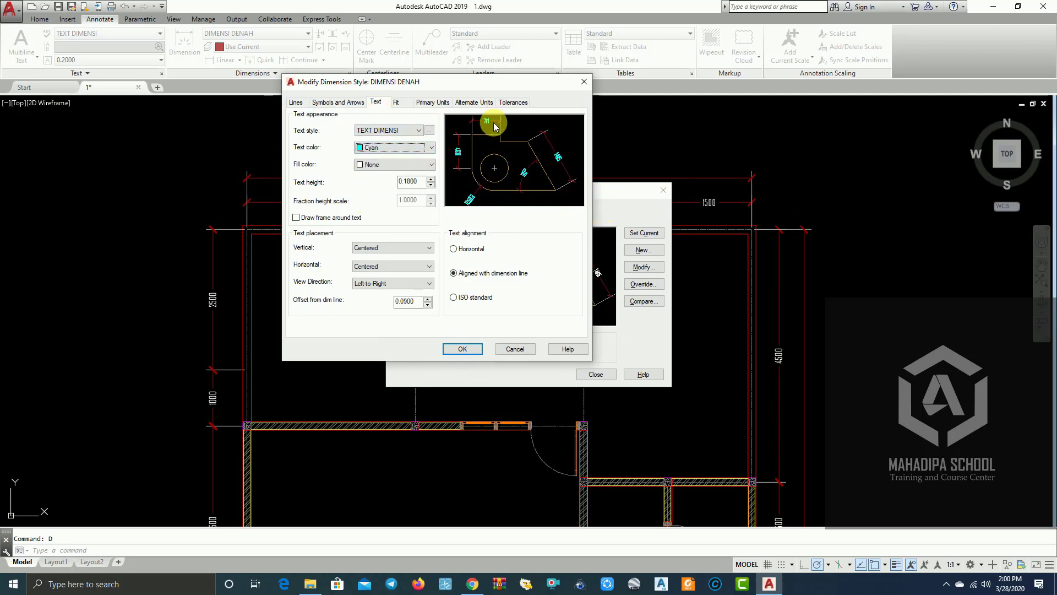
{"action": "left_click", "coordinate": [297, 104]}
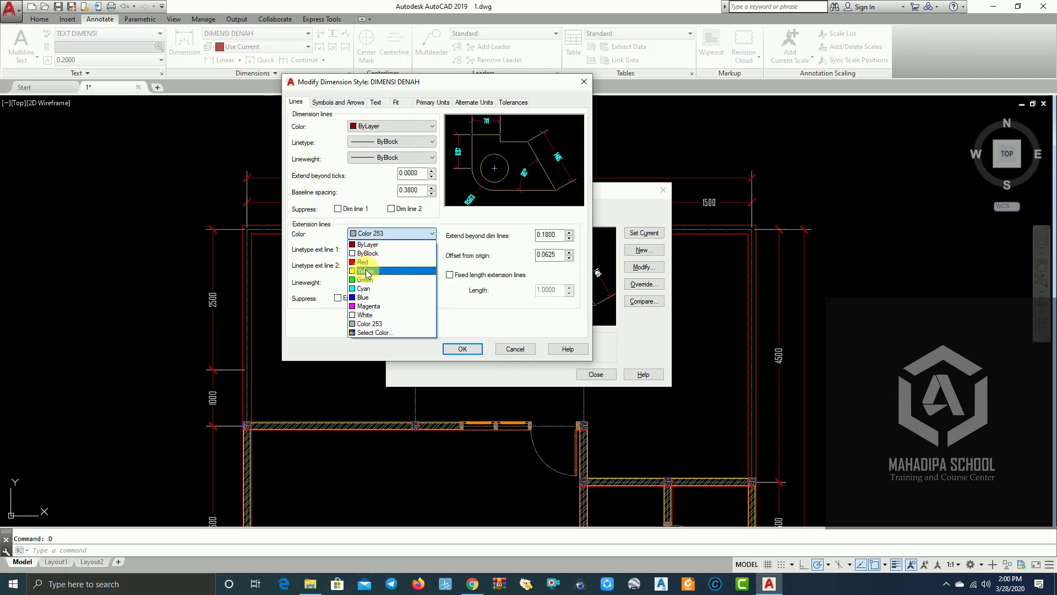
{"action": "left_click", "coordinate": [481, 347]}
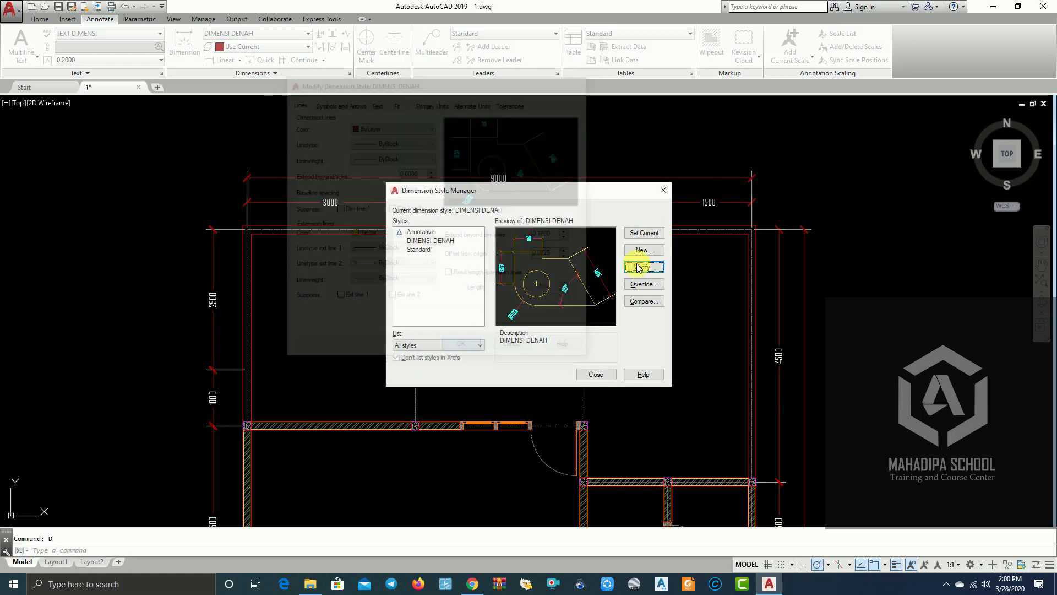
{"action": "left_click", "coordinate": [599, 379]}
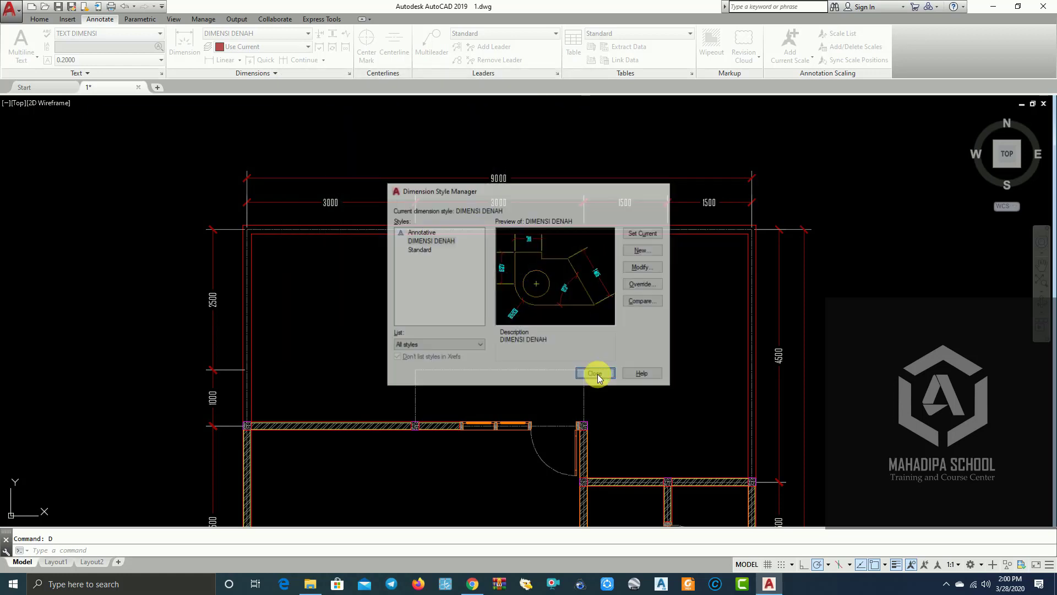
{"action": "scroll", "coordinate": [243, 208], "scroll_direction": "down", "scroll_amount": 2}
{"action": "mouse_move", "coordinate": [621, 189]}
{"action": "middle_mouse_down"}
{"action": "mouse_move", "coordinate": [726, 247]}
{"action": "mouse_move", "coordinate": [555, 137]}
{"action": "middle_mouse_up"}
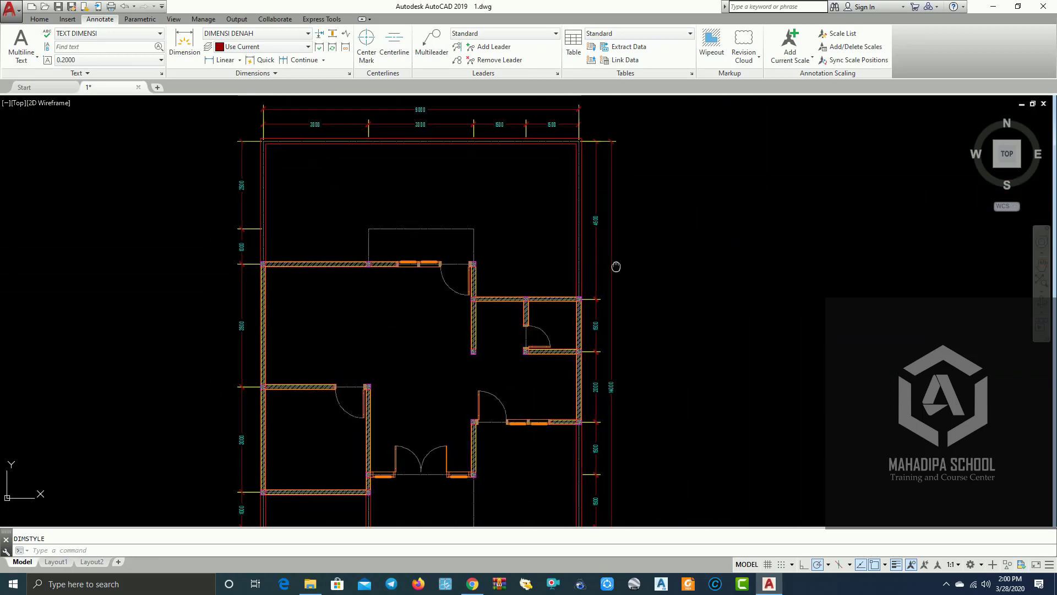
{"action": "scroll", "coordinate": [216, 231], "scroll_direction": "up", "scroll_amount": 2}
{"action": "scroll", "coordinate": [287, 342], "scroll_direction": "down", "scroll_amount": 5}
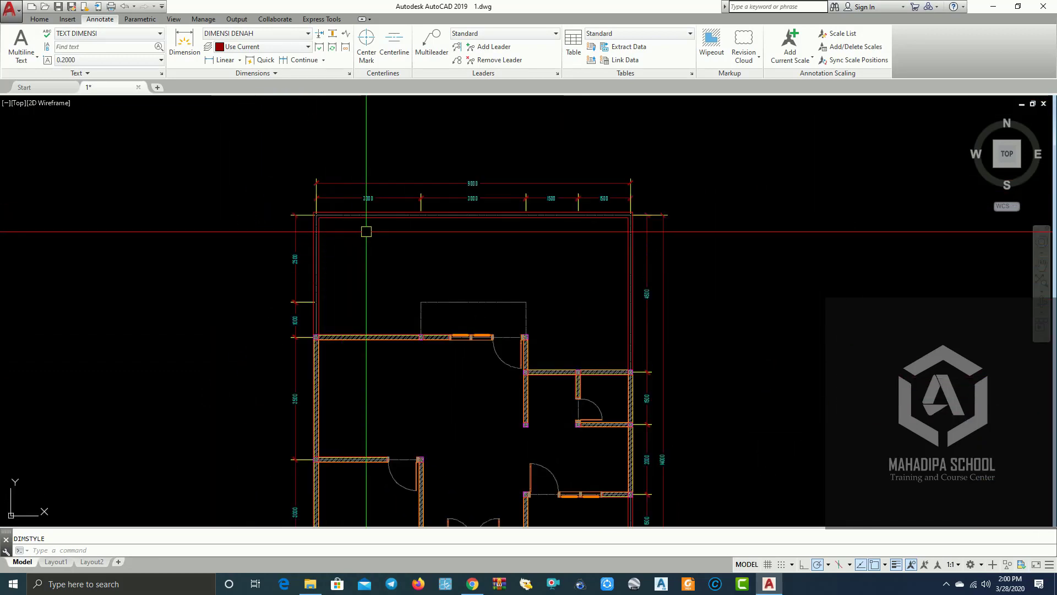
{"action": "middle_click_drag", "start_coordinate": [471, 188], "coordinate": [308, 187]}
{"action": "scroll", "coordinate": [300, 246], "scroll_direction": "up", "scroll_amount": 1}
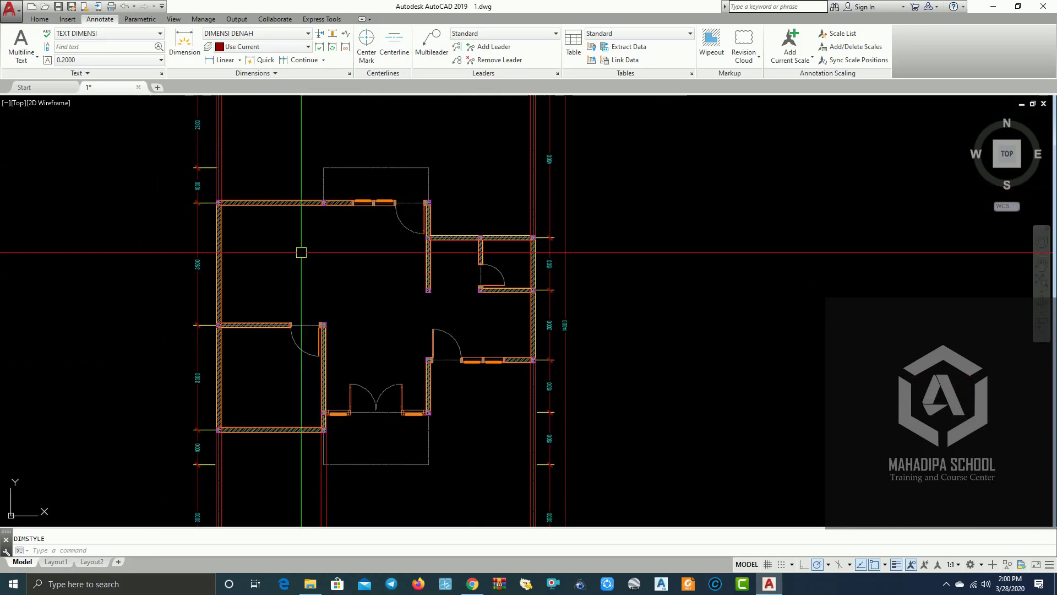
{"action": "scroll", "coordinate": [278, 206], "scroll_direction": "up", "scroll_amount": 1}
{"action": "scroll", "coordinate": [294, 233], "scroll_direction": "up", "scroll_amount": 3}
{"action": "scroll", "coordinate": [305, 267], "scroll_direction": "up", "scroll_amount": 2}
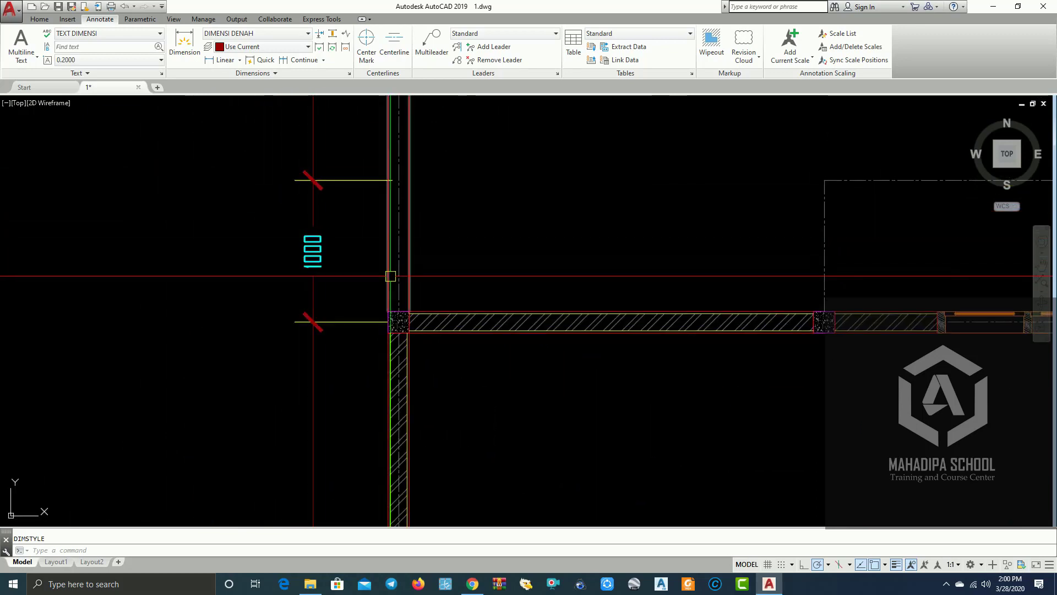
{"action": "type", "text": "D"}
Change DIMENSI DENAH's overall dimension scale on the Fit tab from 700 to 850
{"action": "key", "text": "Return"}
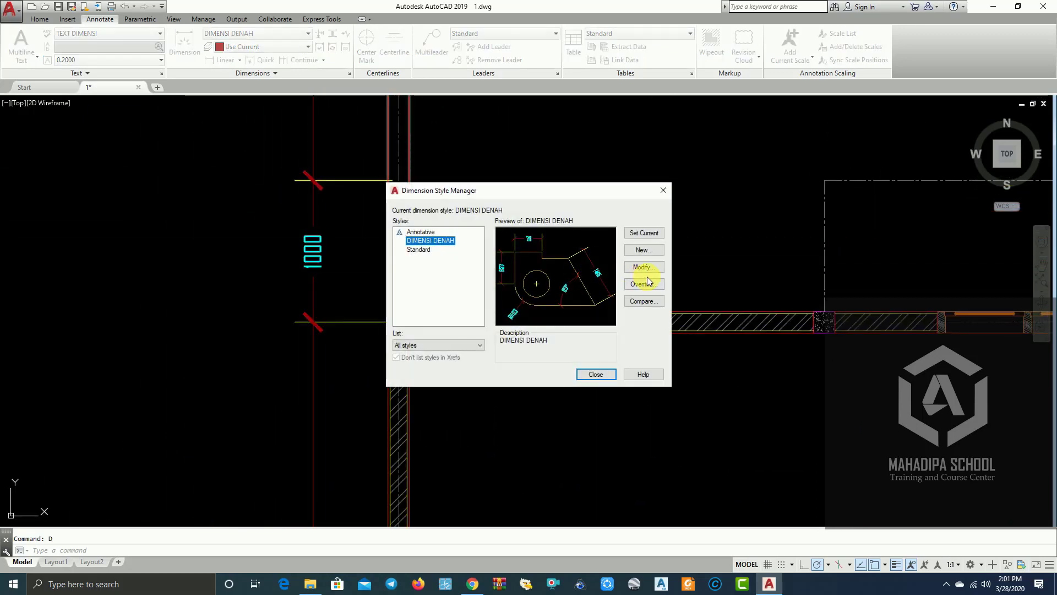
{"action": "left_click", "coordinate": [650, 268]}
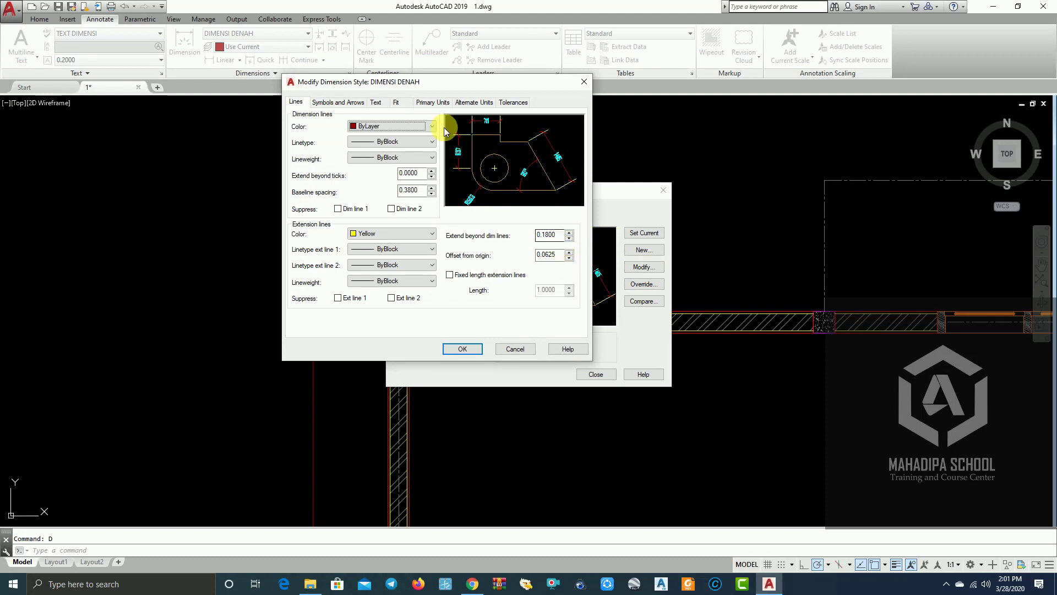
{"action": "left_click", "coordinate": [426, 104]}
{"action": "left_click", "coordinate": [399, 104]}
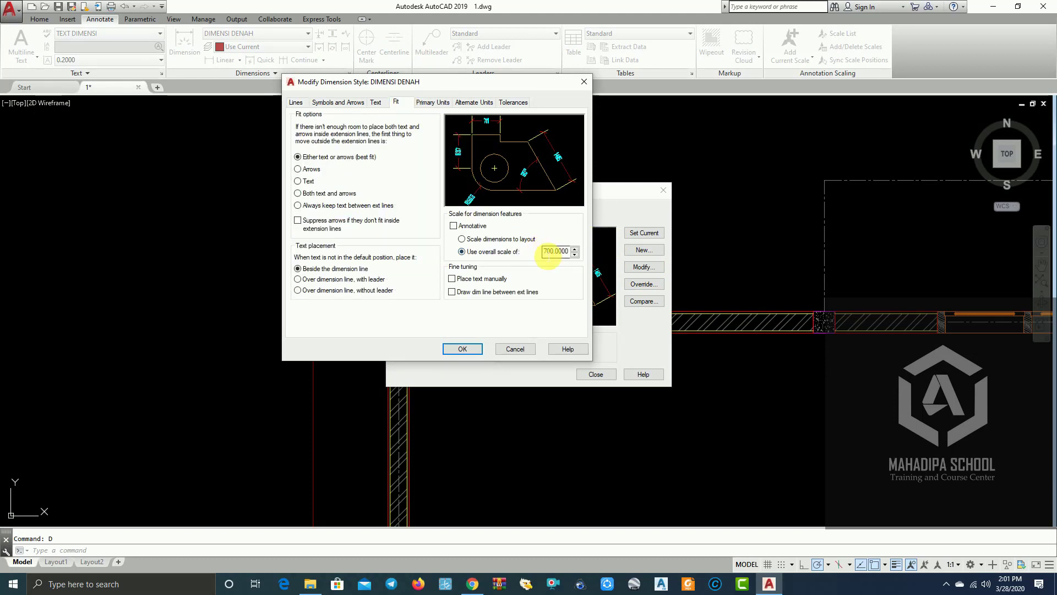
{"action": "type", "text": "8"}
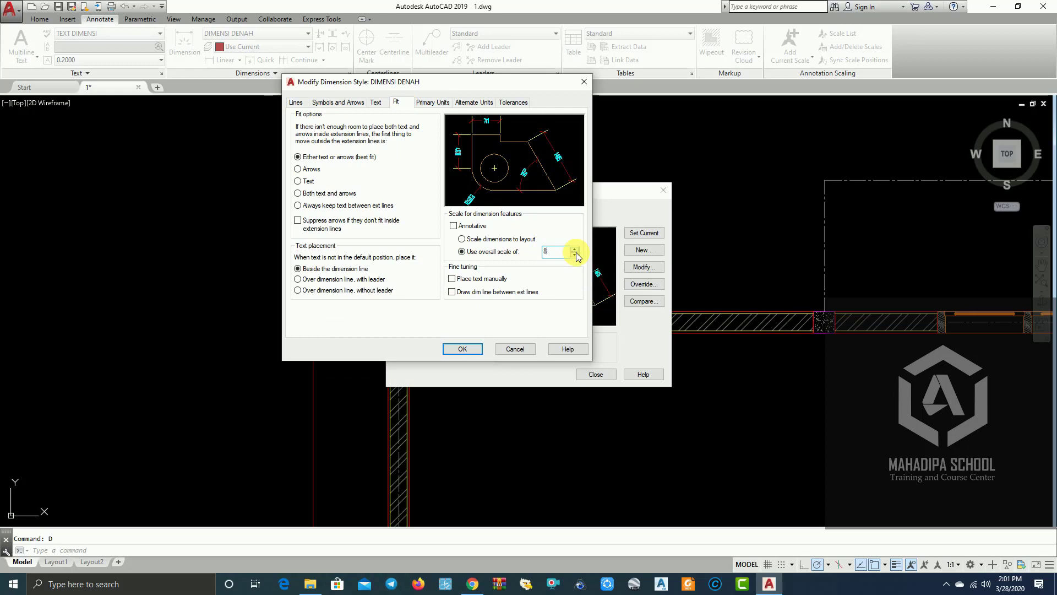
{"action": "type", "text": "50"}
{"action": "left_click", "coordinate": [478, 348]}
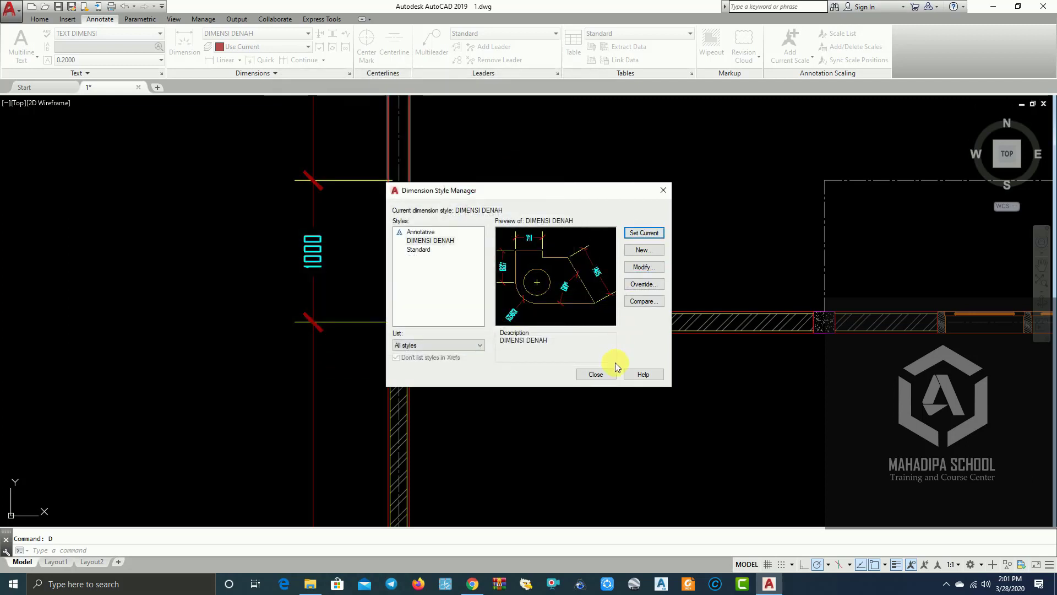
Close the Dimension Style Manager and pan and zoom to review the fully dimensioned plan
{"action": "left_click", "coordinate": [590, 378]}
{"action": "scroll", "coordinate": [586, 373], "scroll_direction": "down", "scroll_amount": 5}
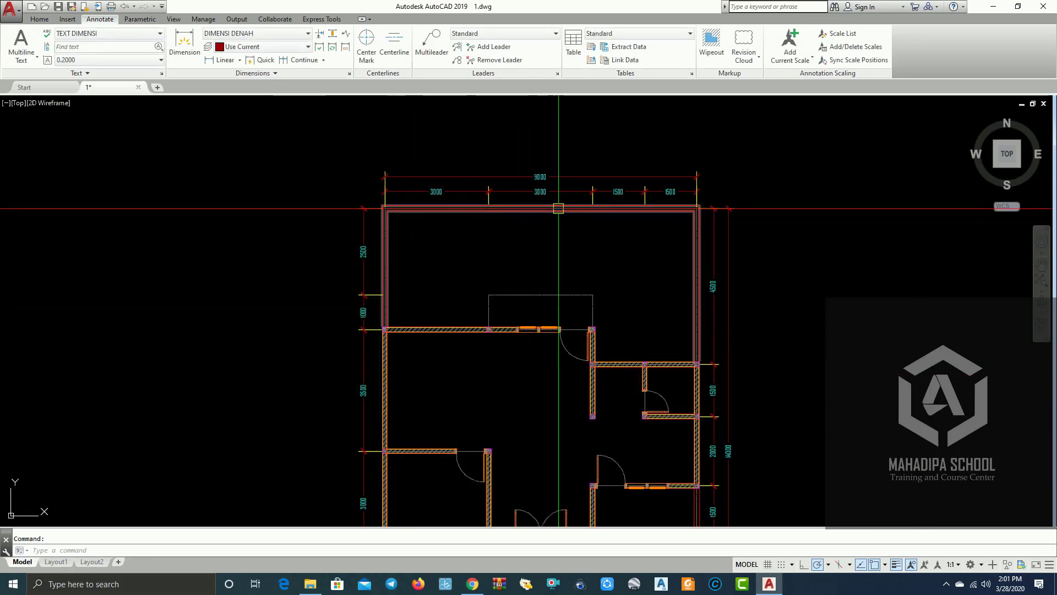
{"action": "middle_click_drag", "start_coordinate": [557, 208], "coordinate": [340, 170]}
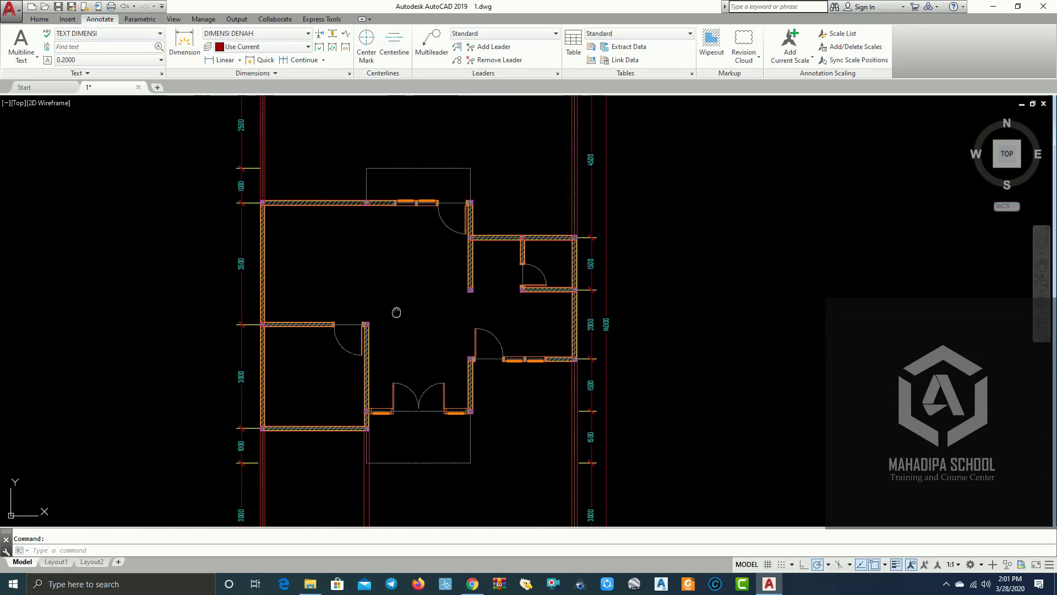
{"action": "middle_click_drag", "start_coordinate": [396, 309], "coordinate": [455, 313]}
{"action": "scroll", "coordinate": [363, 224], "scroll_direction": "down", "scroll_amount": 1}
{"action": "scroll", "coordinate": [489, 207], "scroll_direction": "up", "scroll_amount": 3}
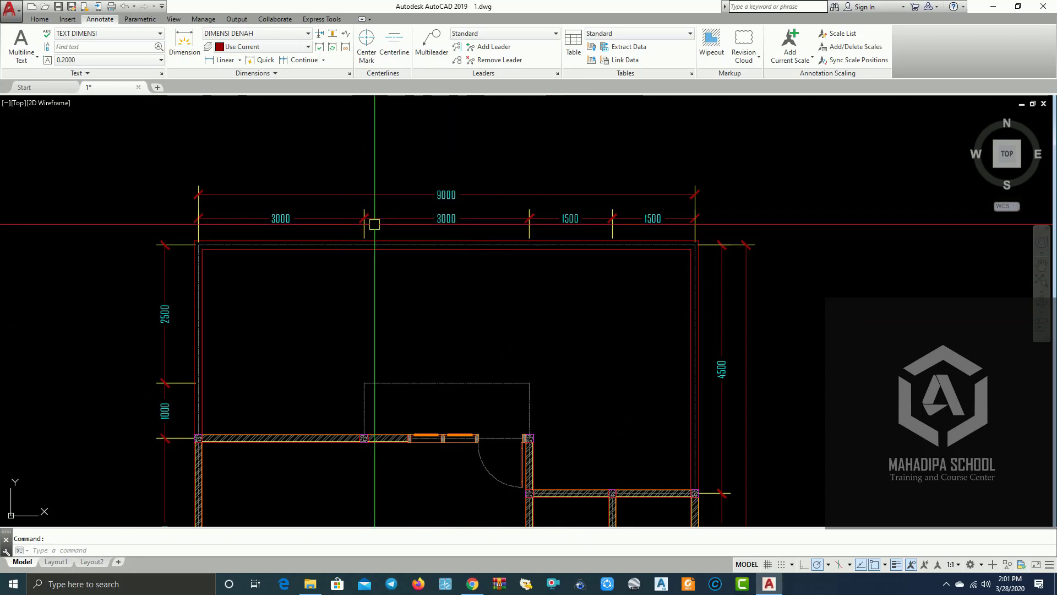
{"action": "scroll", "coordinate": [668, 229], "scroll_direction": "down", "scroll_amount": 3}
{"action": "middle_click_drag", "start_coordinate": [688, 341], "coordinate": [611, 231]}
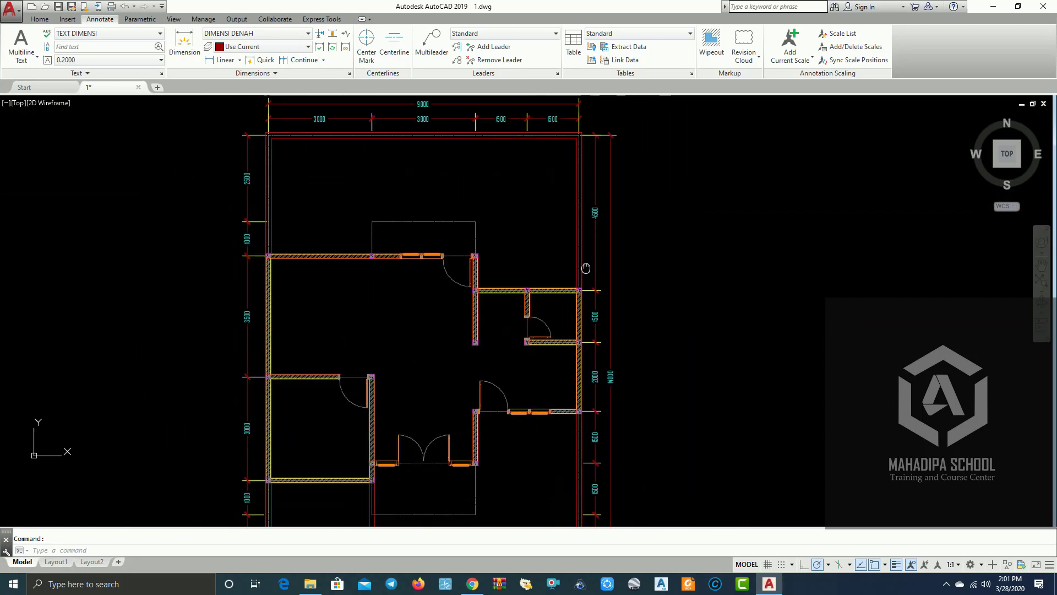
{"action": "scroll", "coordinate": [747, 327], "scroll_direction": "down", "scroll_amount": 1}
{"action": "scroll", "coordinate": [734, 351], "scroll_direction": "down", "scroll_amount": 2}
{"action": "scroll", "coordinate": [672, 342], "scroll_direction": "up", "scroll_amount": 2}
{"action": "scroll", "coordinate": [633, 324], "scroll_direction": "down", "scroll_amount": 1}
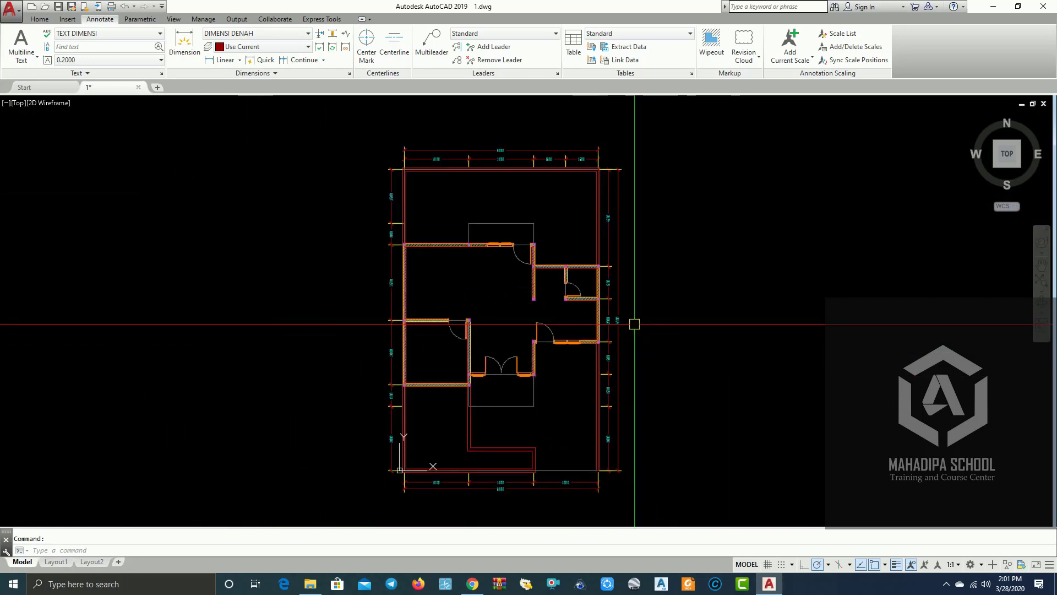